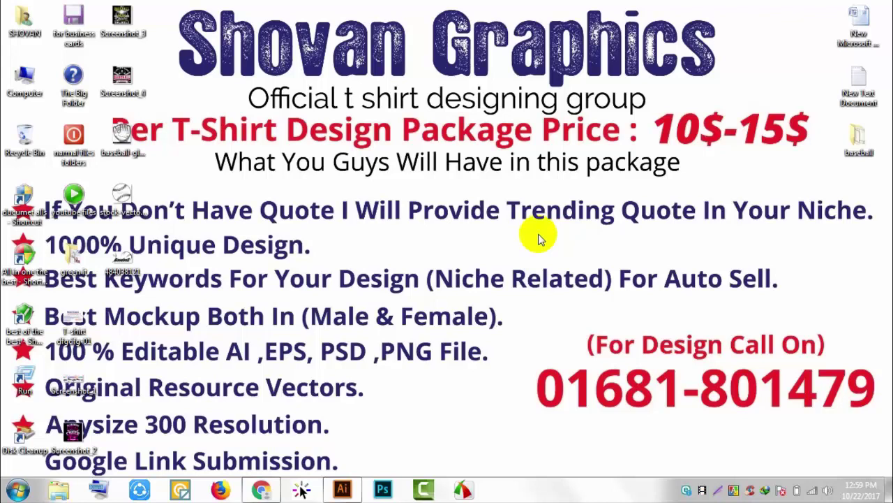
- Bring Illustrator forward, then switch to Chrome on the Shovan Graphics YouTube Videos tab
{"action": "left_click", "coordinate": [342, 488]}
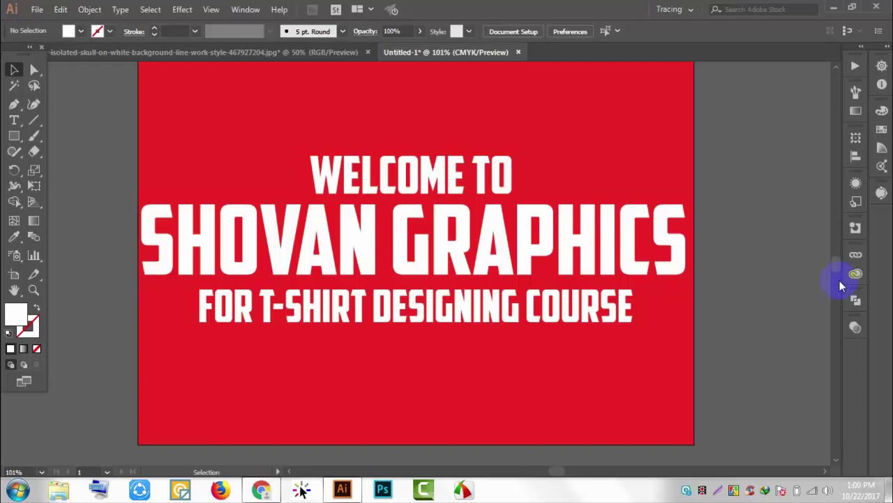
{"action": "mouse_move", "coordinate": [261, 490]}
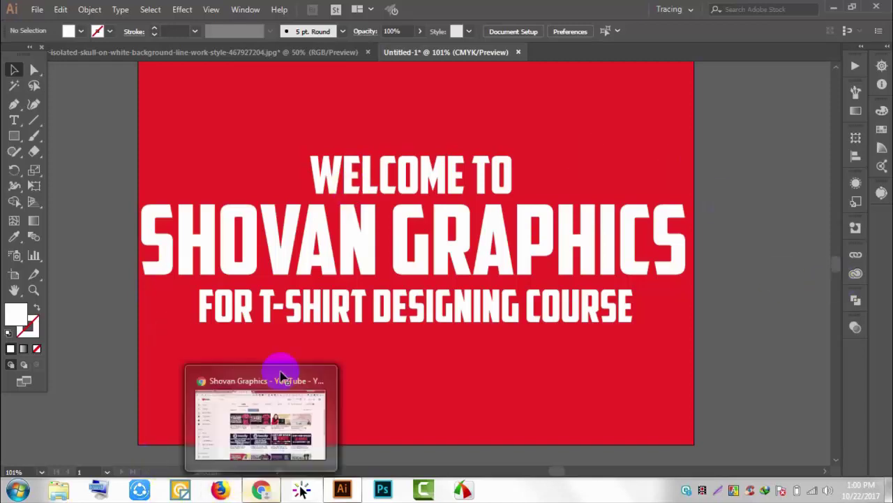
{"action": "left_click", "coordinate": [525, 316]}
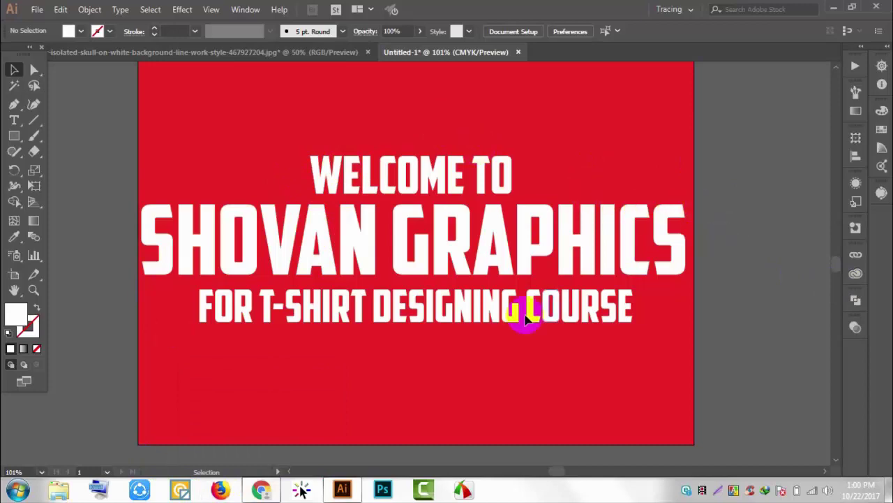
{"action": "left_click", "coordinate": [261, 488]}
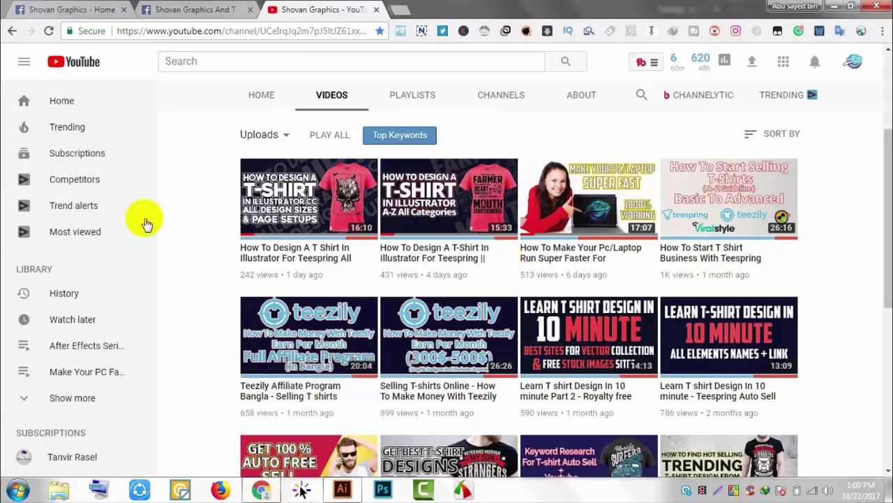
- Browse the Shovan Graphics uploaded videos, then switch to the Shovan Graphics And T-Shirts group
{"action": "scroll", "coordinate": [701, 210], "scroll_direction": "up", "scroll_amount": 3}
{"action": "scroll", "coordinate": [651, 232], "scroll_direction": "down", "scroll_amount": 1}
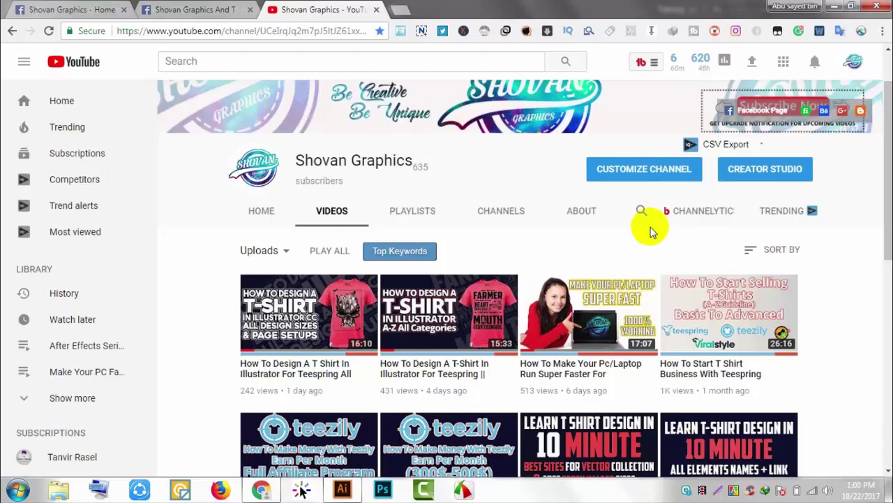
{"action": "scroll", "coordinate": [726, 271], "scroll_direction": "down", "scroll_amount": 1}
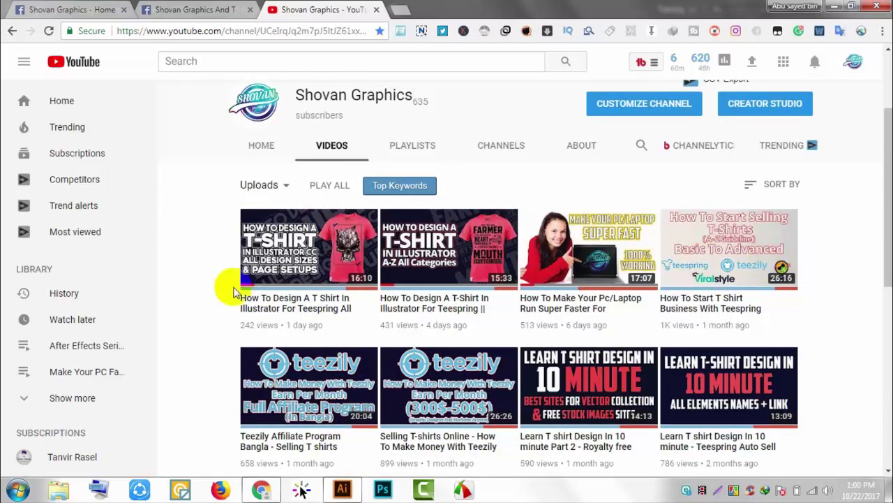
{"action": "scroll", "coordinate": [208, 273], "scroll_direction": "up", "scroll_amount": 1}
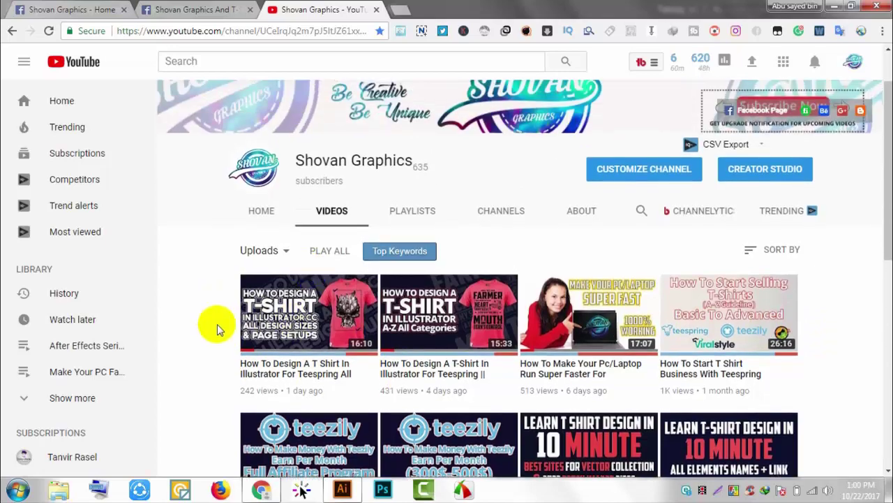
{"action": "scroll", "coordinate": [217, 324], "scroll_direction": "down", "scroll_amount": 1}
{"action": "scroll", "coordinate": [217, 324], "scroll_direction": "down", "scroll_amount": 3}
{"action": "scroll", "coordinate": [217, 323], "scroll_direction": "down", "scroll_amount": 1}
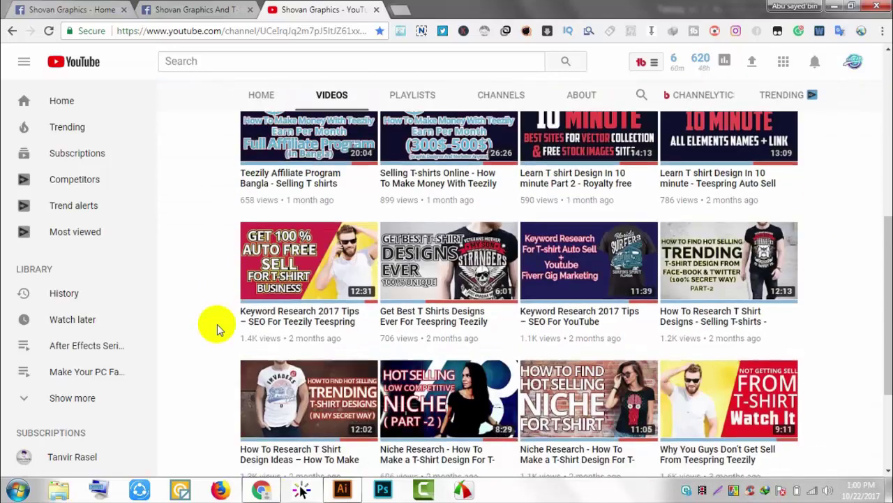
{"action": "scroll", "coordinate": [217, 323], "scroll_direction": "down", "scroll_amount": 1}
{"action": "scroll", "coordinate": [219, 322], "scroll_direction": "down", "scroll_amount": 1}
{"action": "scroll", "coordinate": [230, 325], "scroll_direction": "up", "scroll_amount": 2}
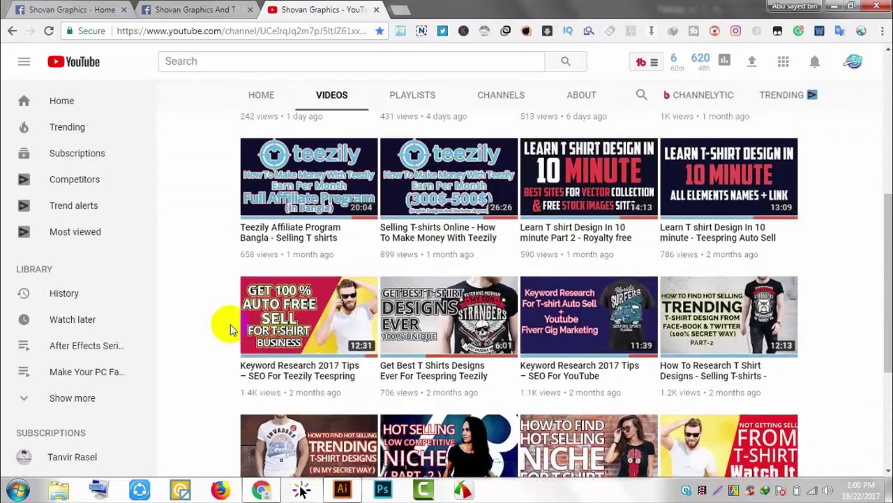
{"action": "scroll", "coordinate": [230, 325], "scroll_direction": "up", "scroll_amount": 2}
{"action": "scroll", "coordinate": [227, 326], "scroll_direction": "up", "scroll_amount": 3}
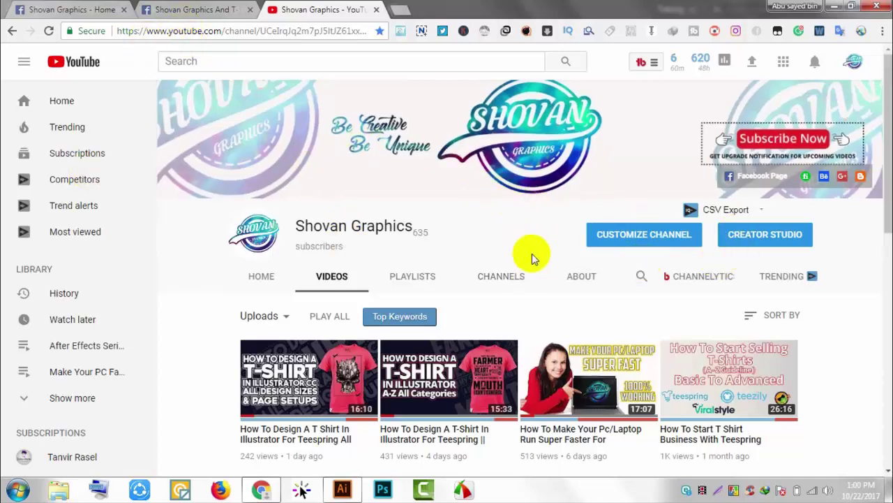
{"action": "left_click", "coordinate": [175, 10]}
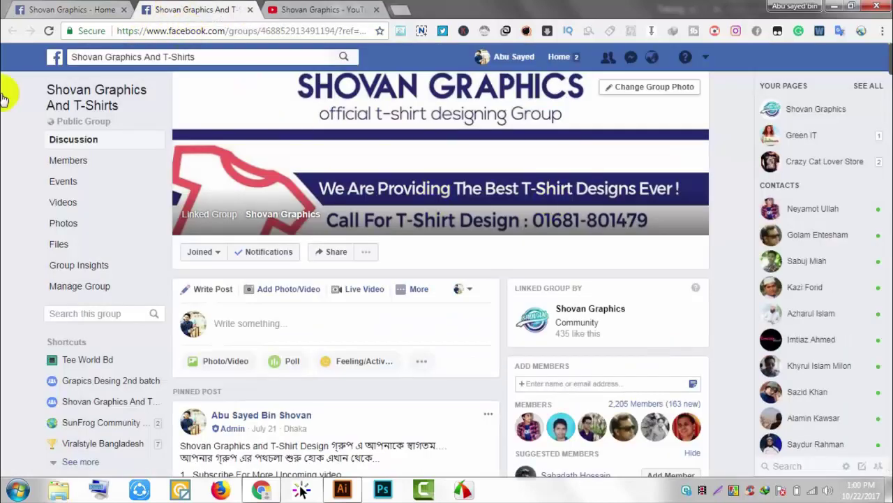
- Scroll through the Shovan Graphics And T-Shirts group's discussion feed
{"action": "scroll", "coordinate": [379, 189], "scroll_direction": "down", "scroll_amount": 1}
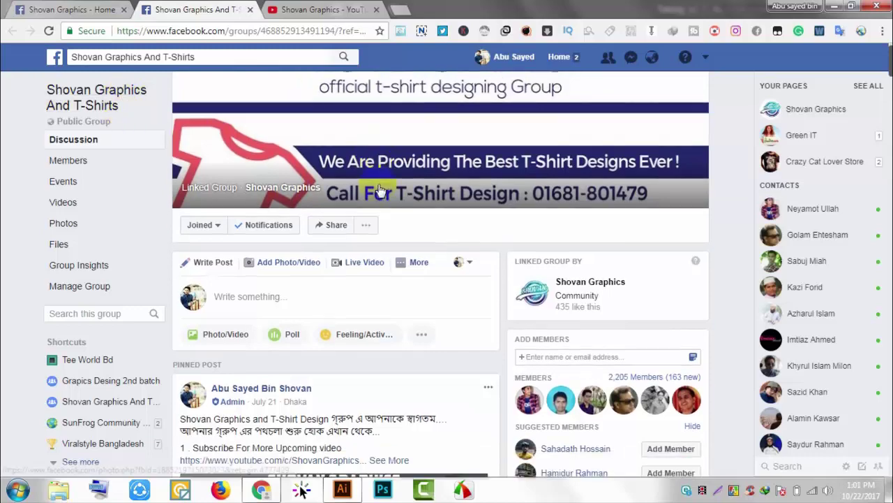
{"action": "scroll", "coordinate": [419, 269], "scroll_direction": "down", "scroll_amount": 3}
{"action": "scroll", "coordinate": [419, 269], "scroll_direction": "down", "scroll_amount": 5}
{"action": "scroll", "coordinate": [423, 277], "scroll_direction": "down", "scroll_amount": 5}
{"action": "scroll", "coordinate": [423, 277], "scroll_direction": "down", "scroll_amount": 2}
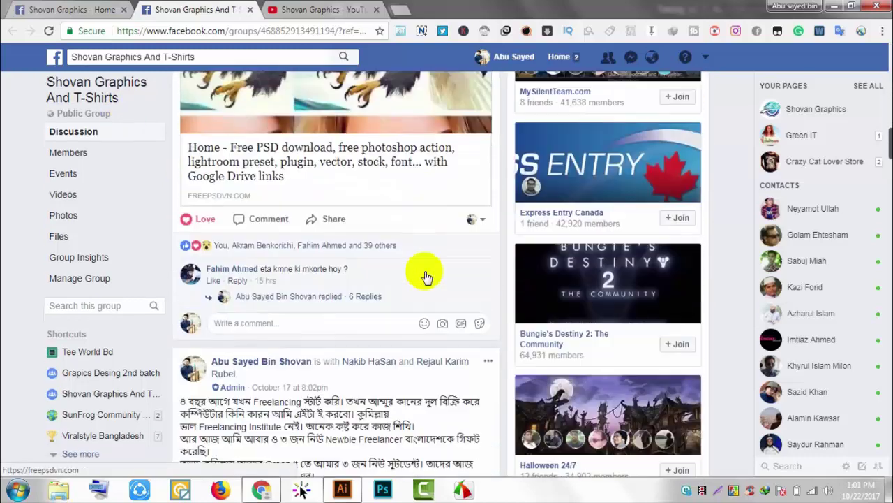
{"action": "scroll", "coordinate": [423, 273], "scroll_direction": "down", "scroll_amount": 2}
{"action": "scroll", "coordinate": [423, 272], "scroll_direction": "down", "scroll_amount": 4}
{"action": "scroll", "coordinate": [426, 274], "scroll_direction": "up", "scroll_amount": 5}
{"action": "scroll", "coordinate": [425, 276], "scroll_direction": "up", "scroll_amount": 5}
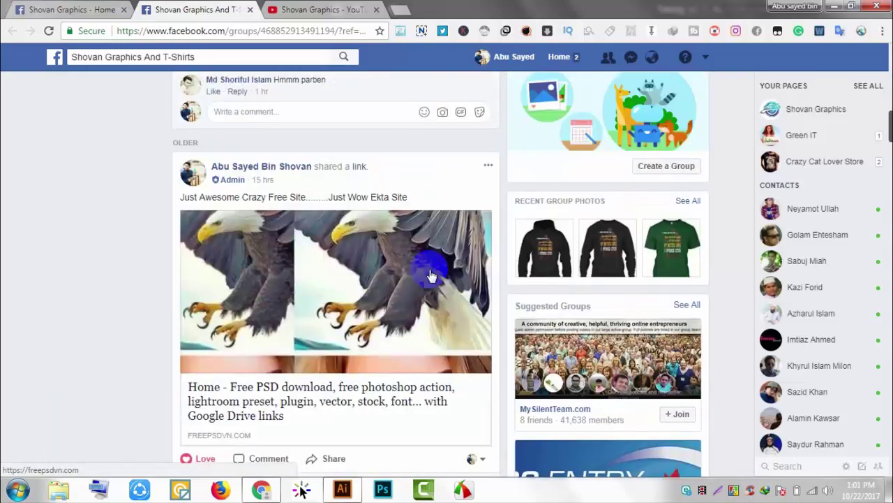
{"action": "scroll", "coordinate": [425, 273], "scroll_direction": "up", "scroll_amount": 5}
{"action": "scroll", "coordinate": [425, 273], "scroll_direction": "up", "scroll_amount": 4}
{"action": "scroll", "coordinate": [427, 269], "scroll_direction": "up", "scroll_amount": 4}
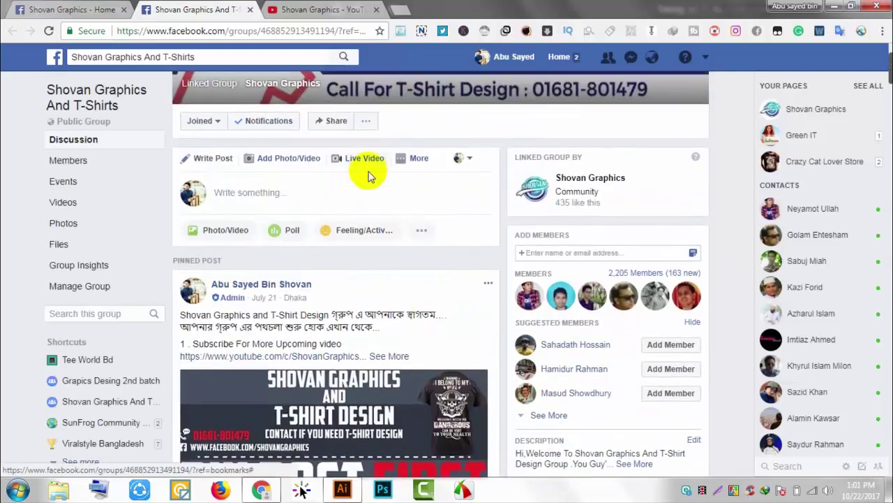
{"action": "scroll", "coordinate": [368, 174], "scroll_direction": "up", "scroll_amount": 3}
- Browse the Shovan Graphics Facebook page, then minimize Chrome to return to Illustrator
{"action": "left_click", "coordinate": [78, 10]}
{"action": "scroll", "coordinate": [52, 246], "scroll_direction": "down", "scroll_amount": 7}
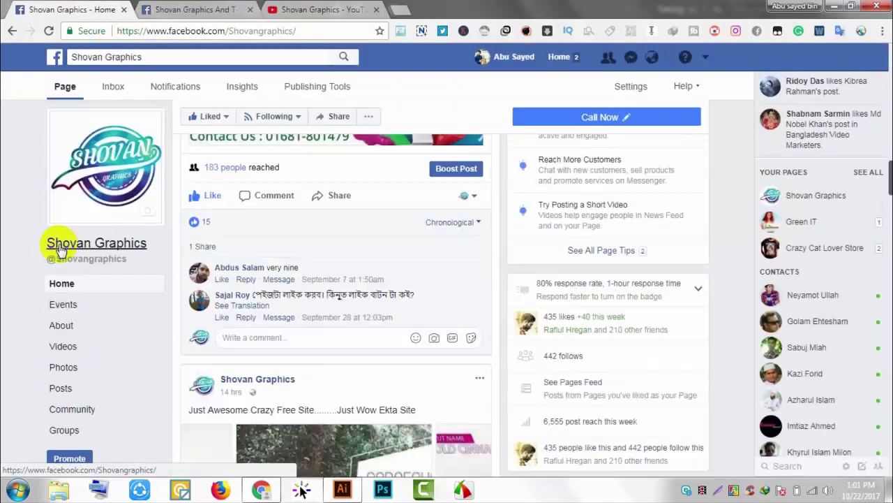
{"action": "scroll", "coordinate": [45, 245], "scroll_direction": "up", "scroll_amount": 2}
{"action": "scroll", "coordinate": [112, 363], "scroll_direction": "up", "scroll_amount": 1}
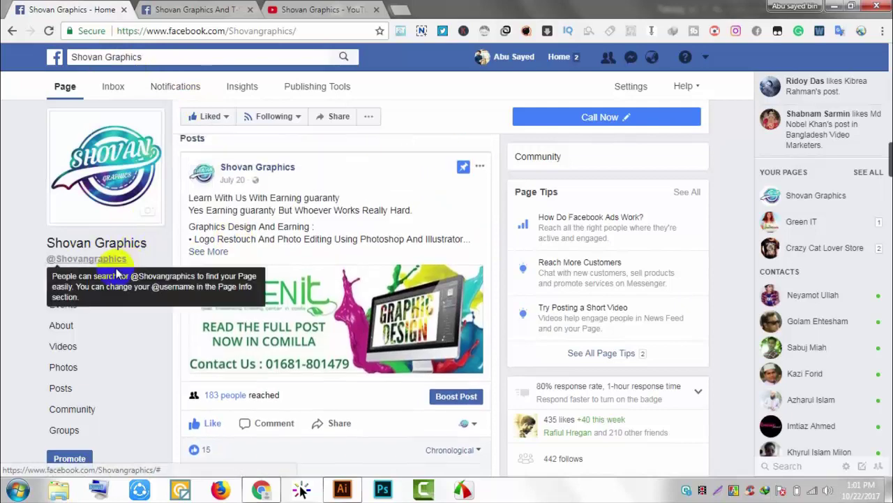
{"action": "scroll", "coordinate": [149, 275], "scroll_direction": "down", "scroll_amount": 5}
{"action": "scroll", "coordinate": [168, 269], "scroll_direction": "down", "scroll_amount": 1}
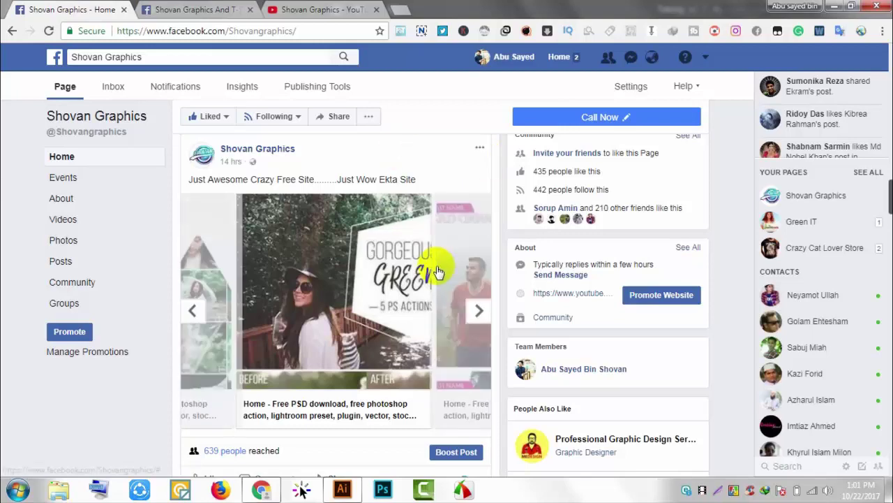
{"action": "scroll", "coordinate": [435, 269], "scroll_direction": "down", "scroll_amount": 4}
{"action": "scroll", "coordinate": [438, 270], "scroll_direction": "down", "scroll_amount": 2}
{"action": "scroll", "coordinate": [441, 270], "scroll_direction": "down", "scroll_amount": 1}
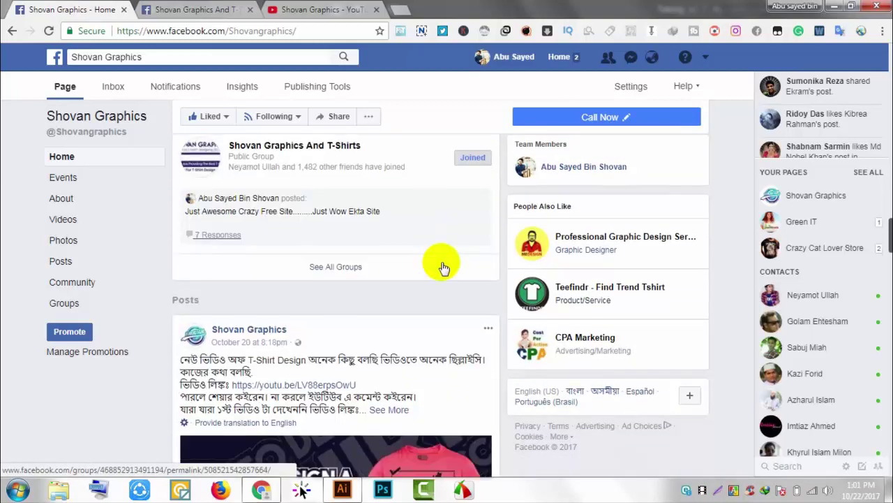
{"action": "scroll", "coordinate": [441, 271], "scroll_direction": "down", "scroll_amount": 2}
{"action": "scroll", "coordinate": [442, 272], "scroll_direction": "up", "scroll_amount": 5}
{"action": "scroll", "coordinate": [444, 276], "scroll_direction": "up", "scroll_amount": 3}
{"action": "scroll", "coordinate": [444, 276], "scroll_direction": "up", "scroll_amount": 2}
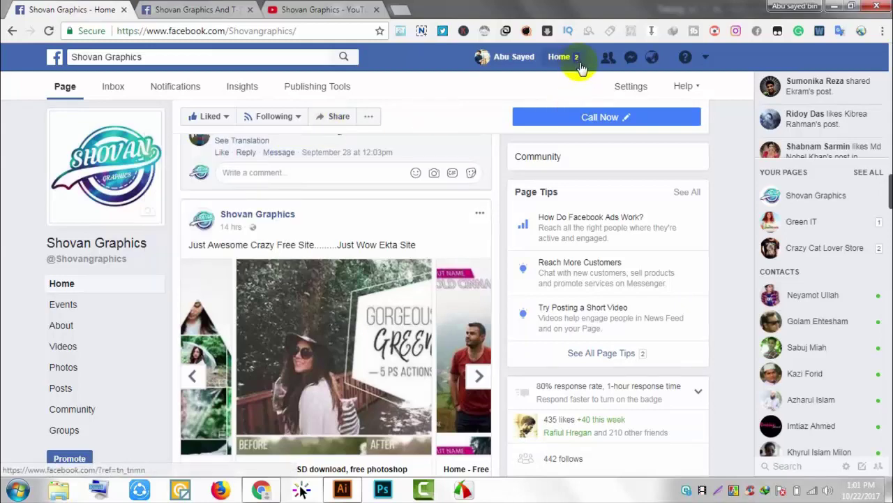
{"action": "left_click", "coordinate": [835, 6]}
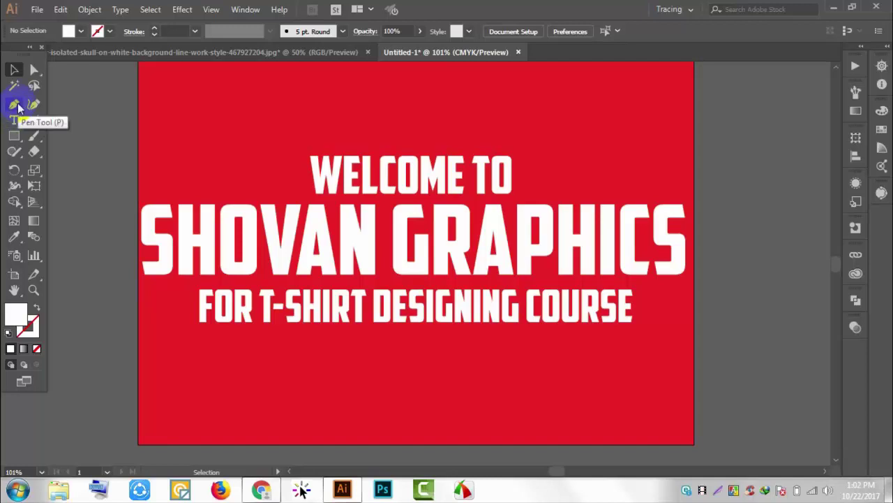
- Switch to the Pen tool in the Illustrator toolbar
{"action": "left_click", "coordinate": [15, 105]}
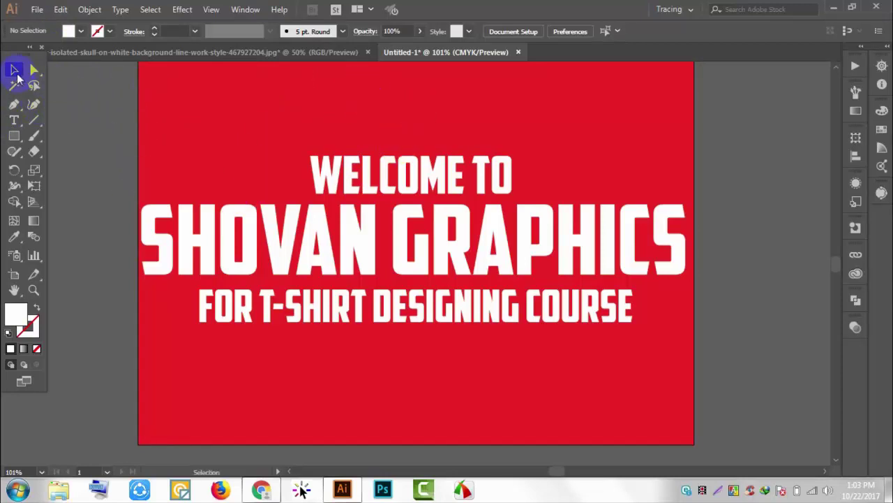
- Add a SHOVAN text object on the empty canvas left of the artboard
{"action": "left_click_drag", "start_coordinate": [100, 132], "coordinate": [371, 128]}
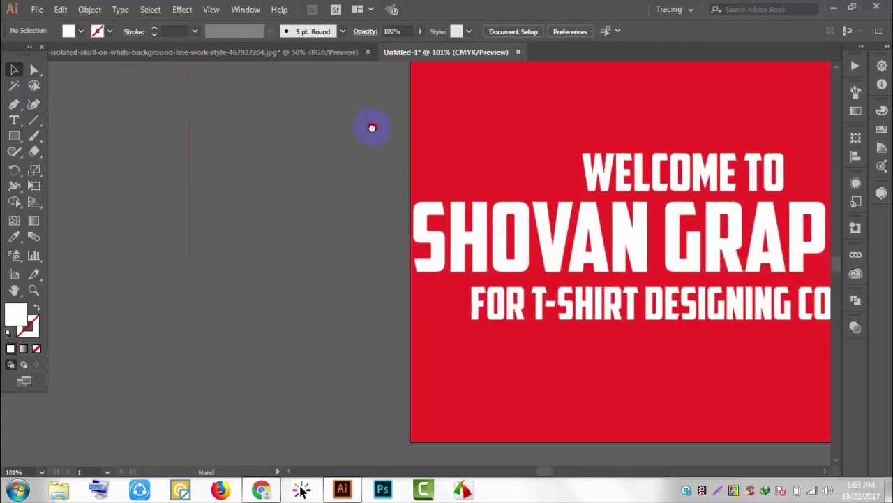
{"action": "left_click", "coordinate": [14, 119]}
{"action": "left_click", "coordinate": [115, 161]}
{"action": "type", "text": "S"}
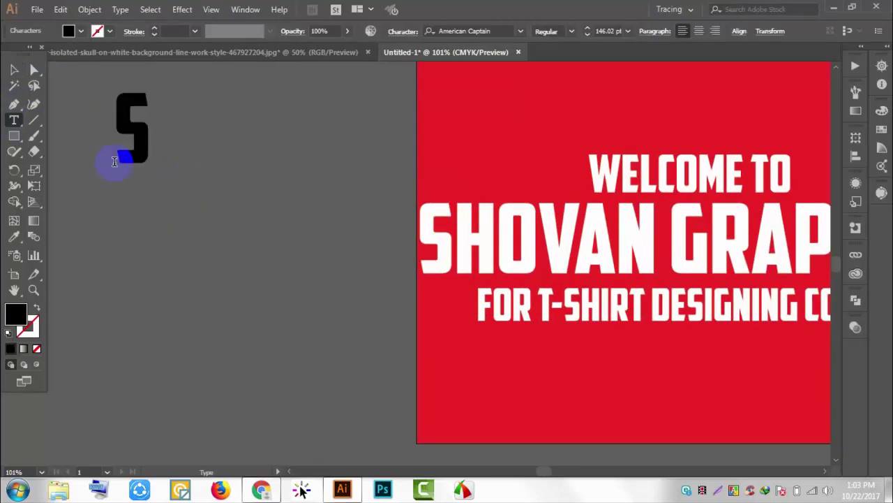
{"action": "type", "text": "HOVAN"}
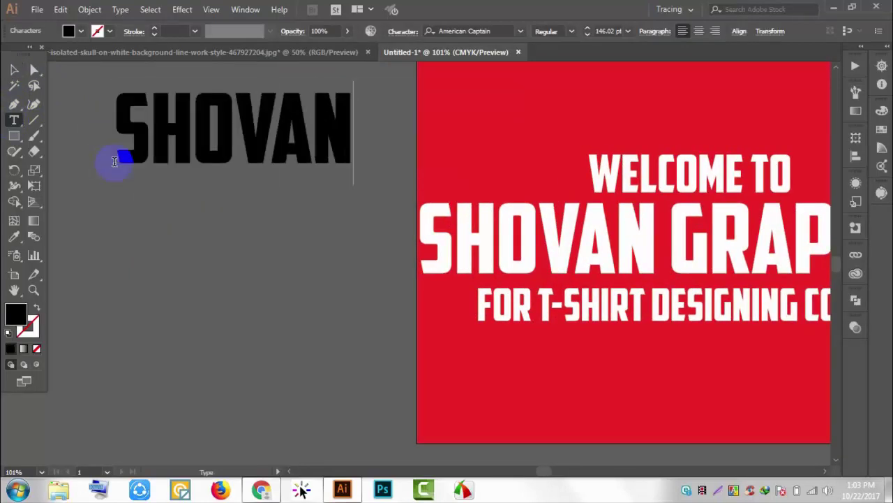
- Select and check the SHOVAN text object, then clear the selection
{"action": "left_click", "coordinate": [14, 69]}
{"action": "left_click_drag", "start_coordinate": [120, 225], "coordinate": [180, 353]}
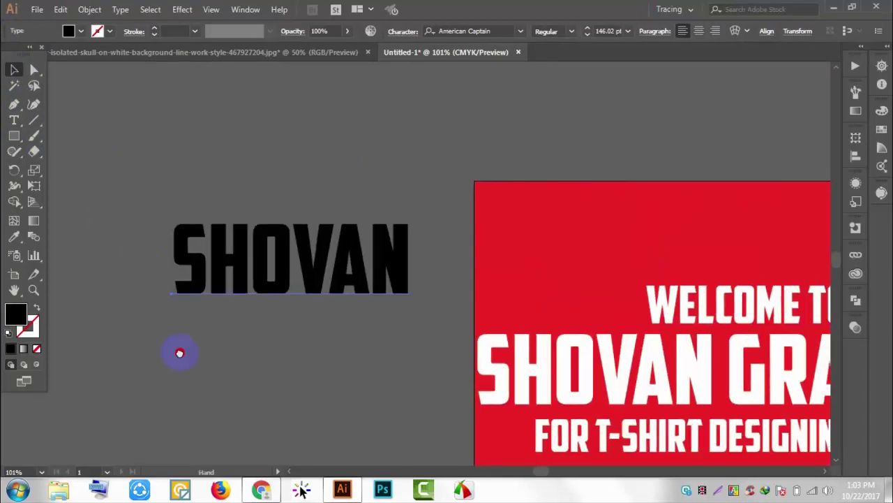
{"action": "left_click", "coordinate": [359, 297]}
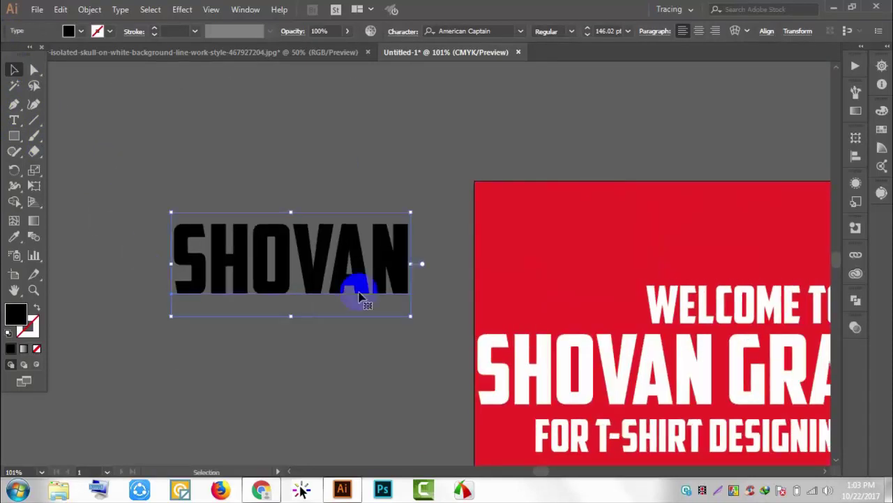
{"action": "left_click", "coordinate": [203, 174]}
{"action": "left_click", "coordinate": [388, 279]}
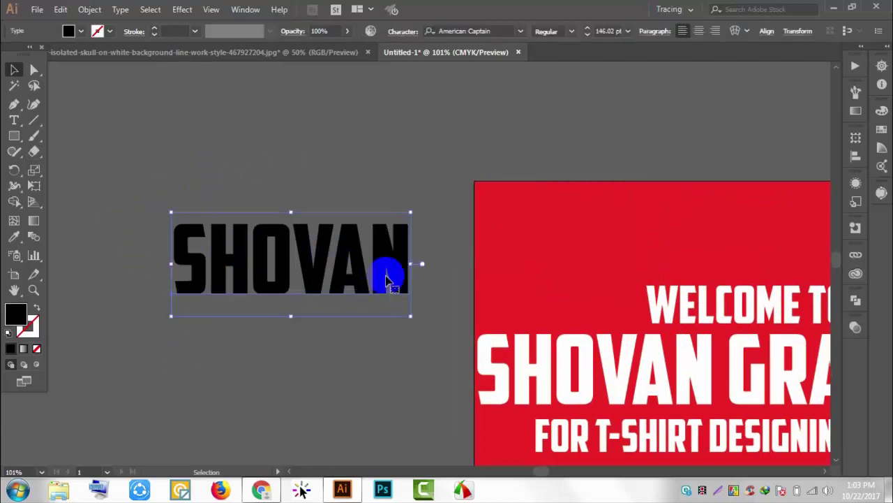
{"action": "left_click", "coordinate": [104, 173]}
{"action": "left_click_drag", "start_coordinate": [14, 135], "coordinate": [69, 133]}
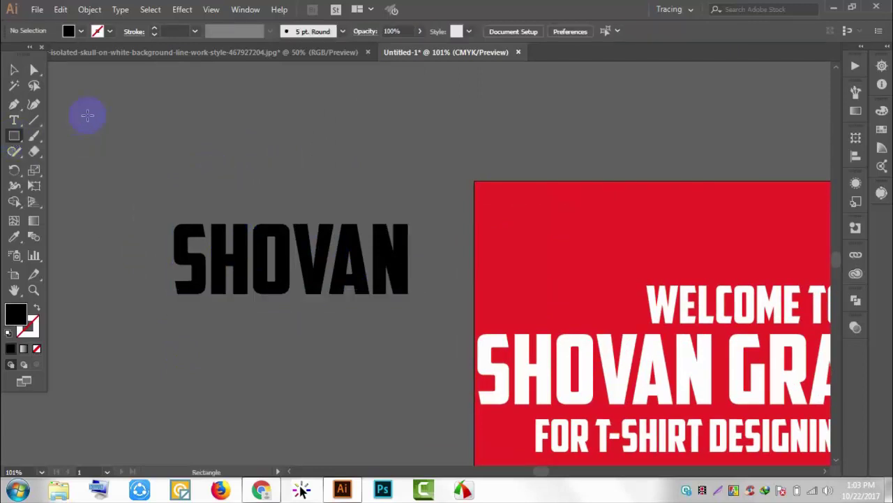
- Draw a rectangle above SHOVAN and make both white with the Eyedropper
{"action": "left_click_drag", "start_coordinate": [92, 89], "coordinate": [383, 169]}
{"action": "left_click", "coordinate": [14, 69]}
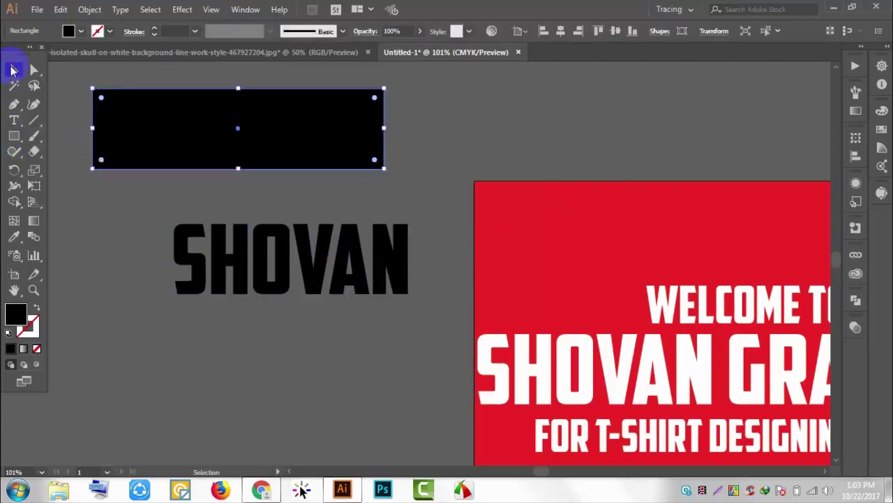
{"action": "left_click", "coordinate": [127, 213]}
{"action": "left_click", "coordinate": [186, 239]}
{"action": "left_click_drag", "start_coordinate": [305, 352], "coordinate": [143, 85]}
{"action": "left_click", "coordinate": [14, 237]}
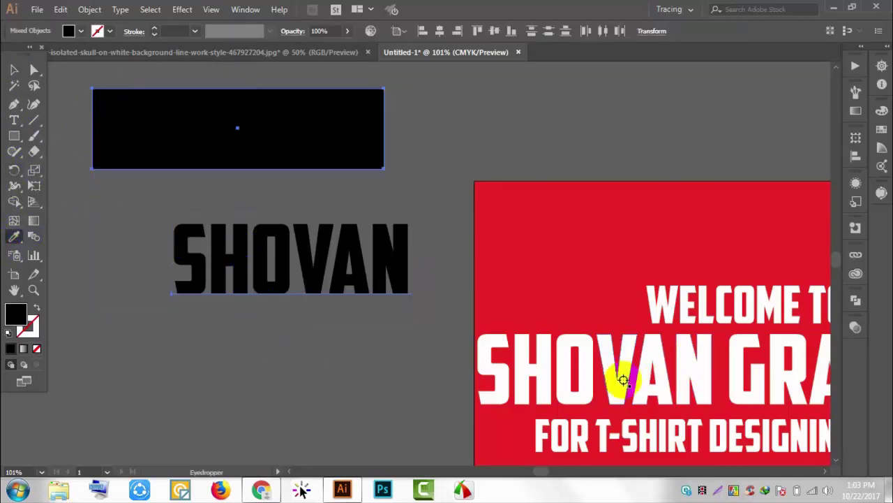
{"action": "left_click", "coordinate": [623, 381]}
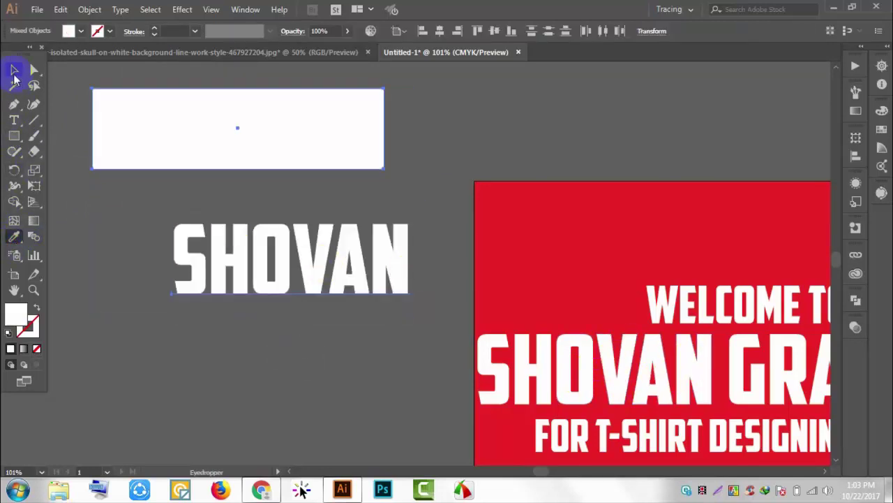
- Shift the white rectangle slightly right above the lettering
{"action": "left_click", "coordinate": [14, 70]}
{"action": "left_click", "coordinate": [66, 184]}
{"action": "scroll", "coordinate": [510, 231], "scroll_direction": "up", "scroll_amount": 1}
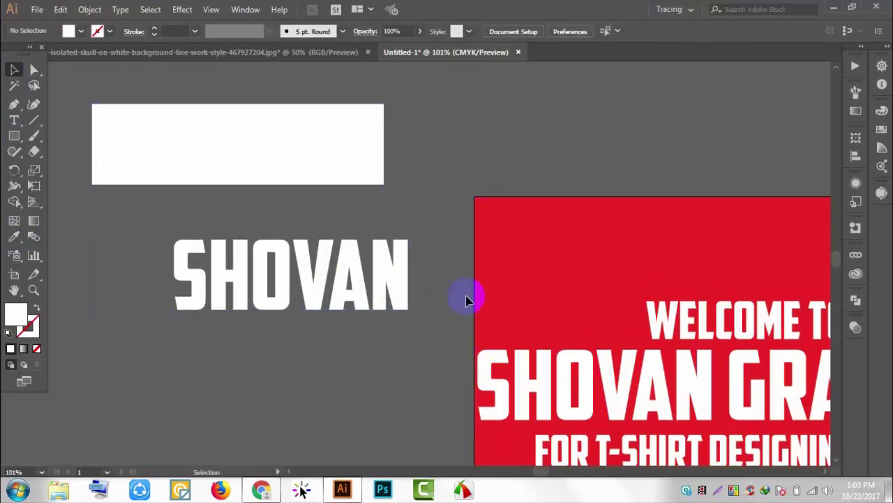
{"action": "left_click", "coordinate": [365, 124]}
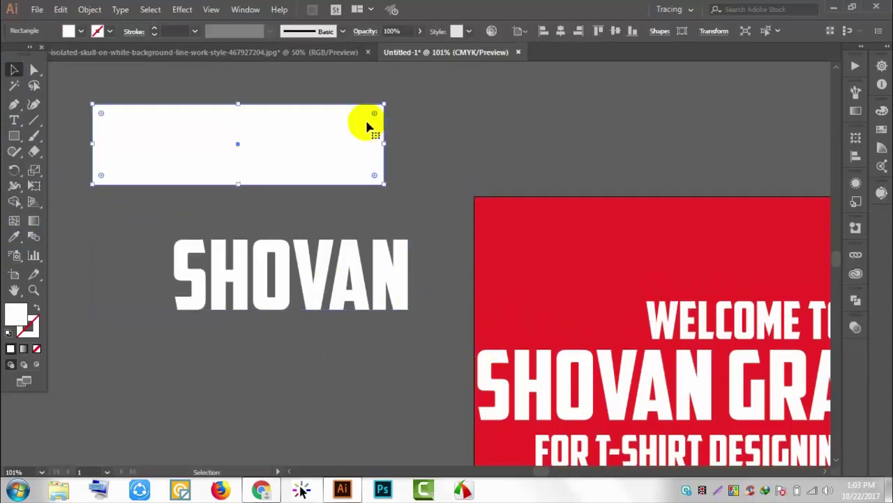
{"action": "left_click", "coordinate": [89, 10]}
{"action": "left_click", "coordinate": [179, 137]}
{"action": "left_click", "coordinate": [456, 126]}
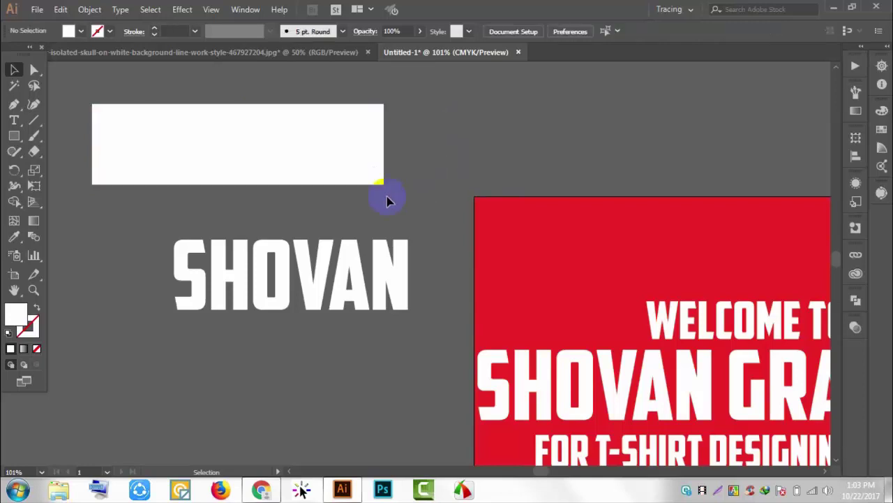
{"action": "left_click_drag", "start_coordinate": [331, 160], "coordinate": [393, 160]}
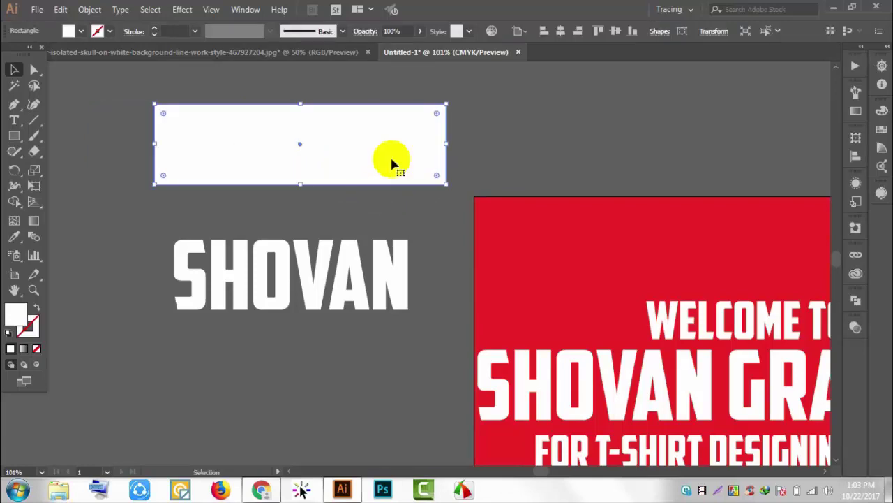
- Convert the SHOVAN text to outlines and ungroup its letters
{"action": "left_click", "coordinate": [479, 154]}
{"action": "scroll", "coordinate": [469, 300], "scroll_direction": "down", "scroll_amount": 3}
{"action": "scroll", "coordinate": [383, 297], "scroll_direction": "left", "scroll_amount": 3}
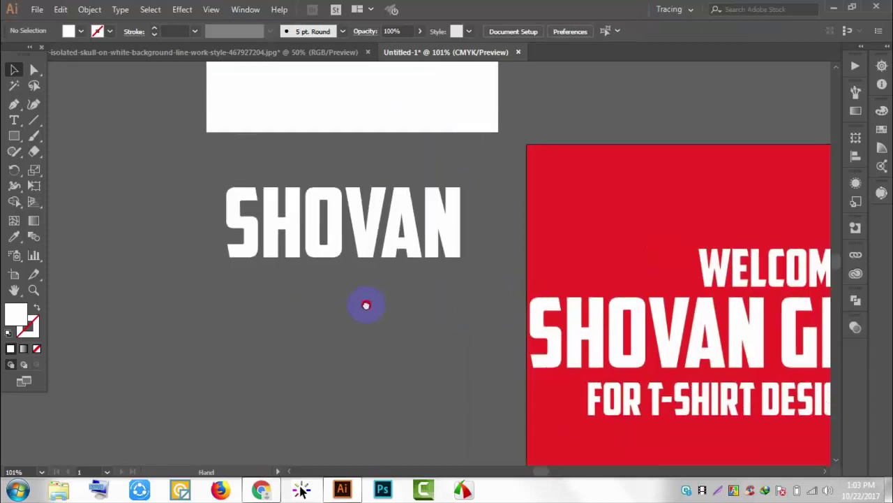
{"action": "scroll", "coordinate": [365, 303], "scroll_direction": "left", "scroll_amount": 4}
{"action": "left_click_drag", "start_coordinate": [519, 302], "coordinate": [181, 219]}
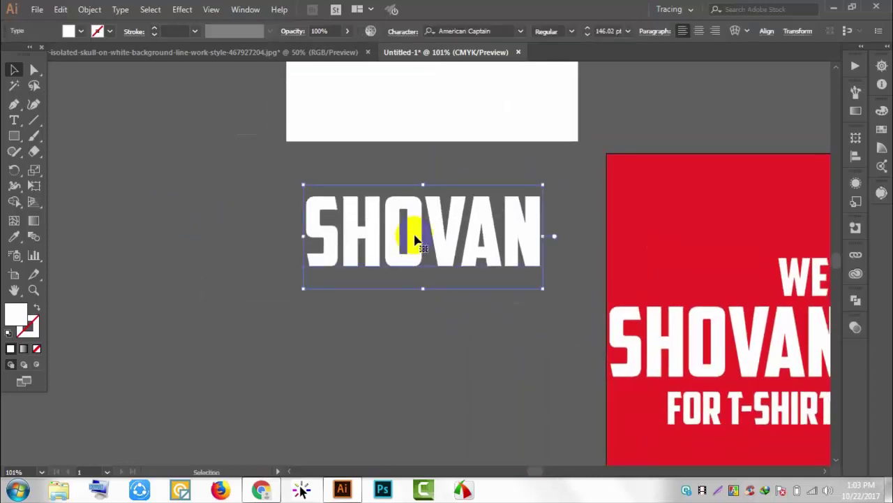
{"action": "right_click", "coordinate": [421, 222]}
{"action": "left_click", "coordinate": [457, 314]}
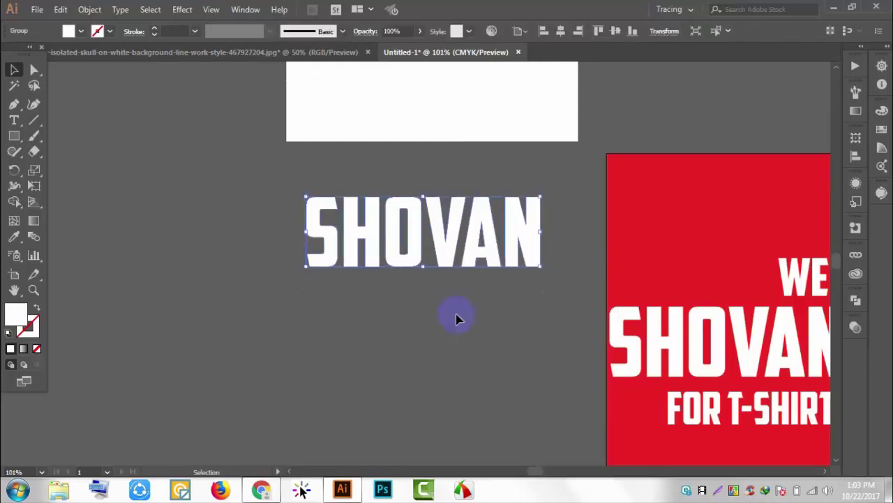
{"action": "right_click", "coordinate": [412, 252]}
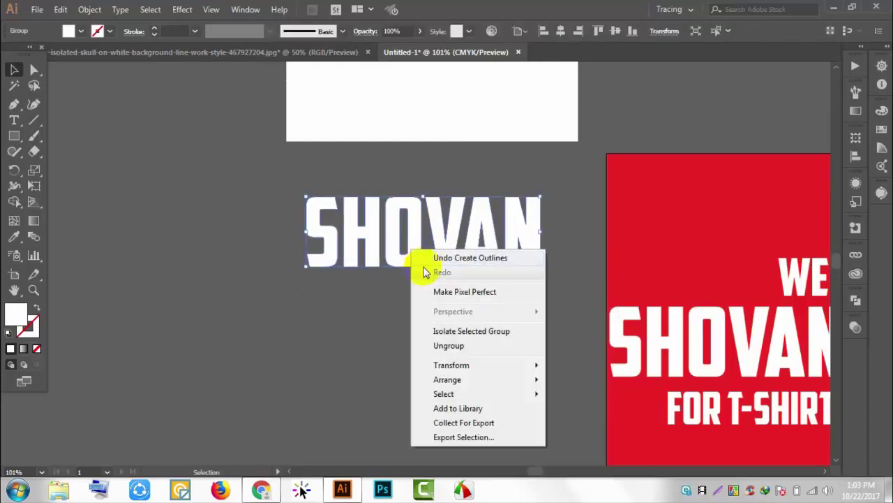
{"action": "left_click", "coordinate": [432, 343]}
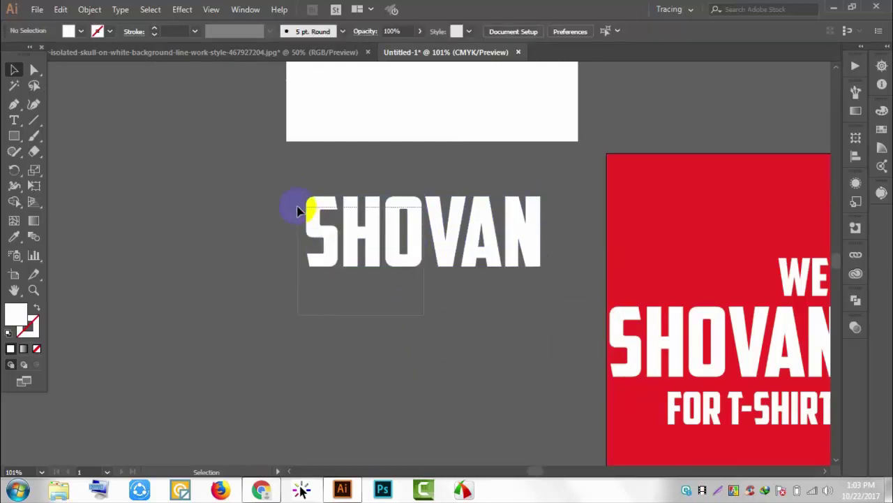
- Drag the SHO letters left, away from VAN
{"action": "left_click_drag", "start_coordinate": [299, 205], "coordinate": [412, 279]}
{"action": "left_click_drag", "start_coordinate": [365, 239], "coordinate": [169, 234]}
{"action": "left_click", "coordinate": [295, 262]}
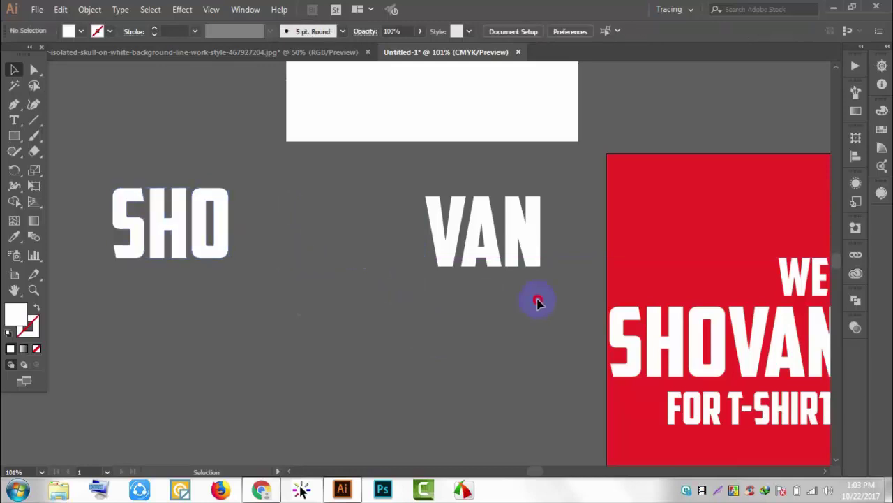
{"action": "left_click_drag", "start_coordinate": [537, 301], "coordinate": [405, 209]}
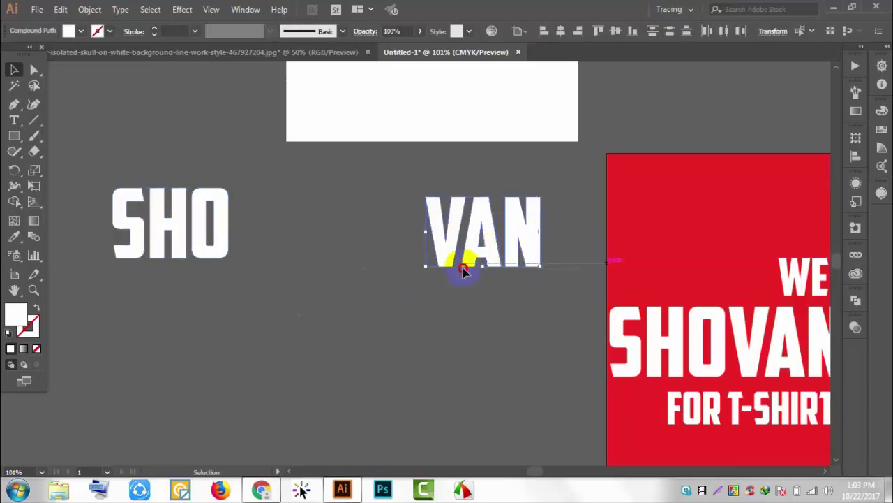
{"action": "left_click", "coordinate": [454, 300]}
{"action": "mouse_move", "coordinate": [548, 315]}
{"action": "left_mouse_down"}
{"action": "mouse_move", "coordinate": [426, 184]}
{"action": "mouse_move", "coordinate": [574, 313]}
{"action": "left_mouse_up"}
{"action": "left_click", "coordinate": [479, 210]}
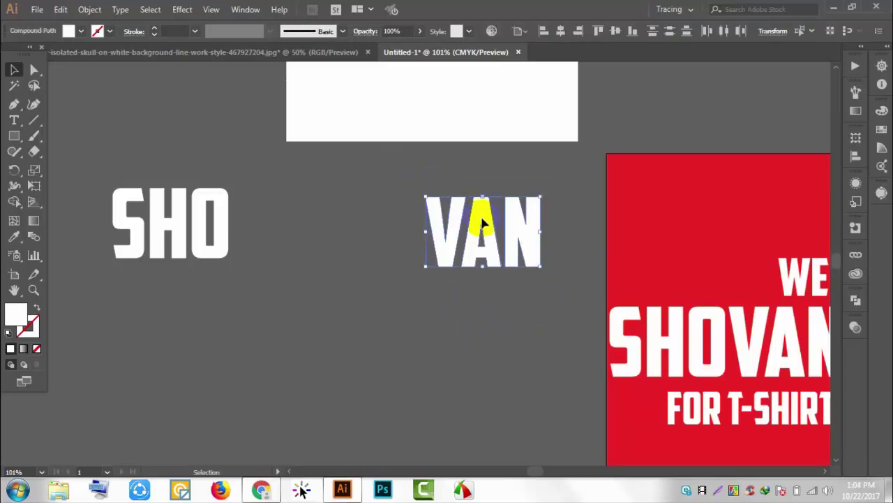
{"action": "right_click", "coordinate": [466, 218]}
{"action": "left_click", "coordinate": [439, 302]}
{"action": "left_click", "coordinate": [442, 223]}
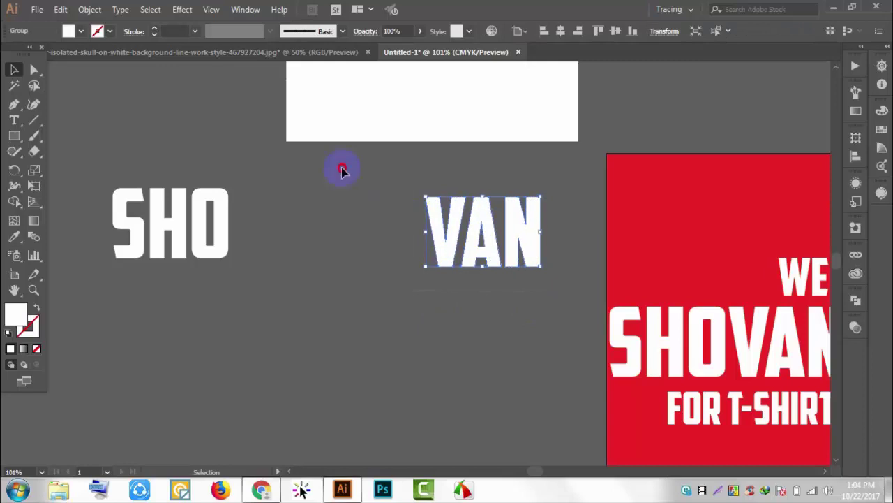
{"action": "left_click_drag", "start_coordinate": [344, 194], "coordinate": [527, 309]}
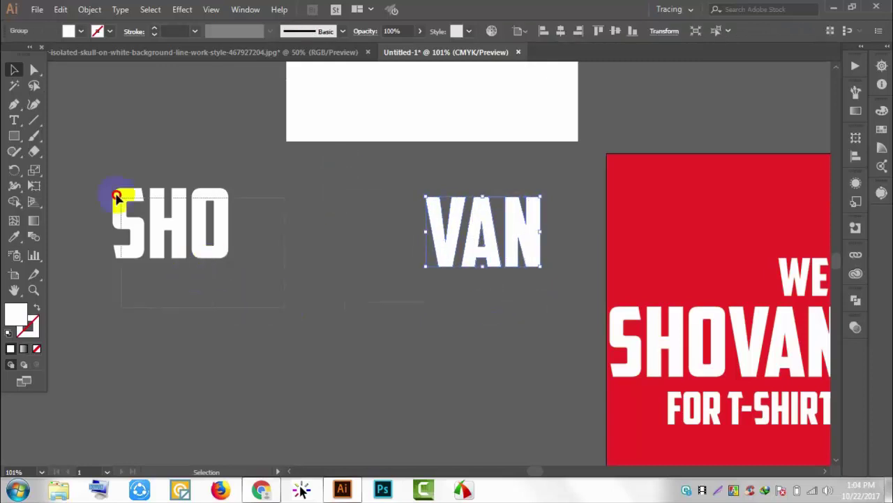
- Group SHO, move it back beside VAN leaving a gap, and ungroup it
{"action": "left_click_drag", "start_coordinate": [112, 197], "coordinate": [187, 271]}
{"action": "key", "text": "ctrl+g"}
{"action": "mouse_move", "coordinate": [159, 220]}
{"action": "left_mouse_down"}
{"action": "mouse_move", "coordinate": [377, 241]}
{"action": "mouse_move", "coordinate": [340, 223]}
{"action": "left_mouse_up"}
{"action": "right_click", "coordinate": [340, 226]}
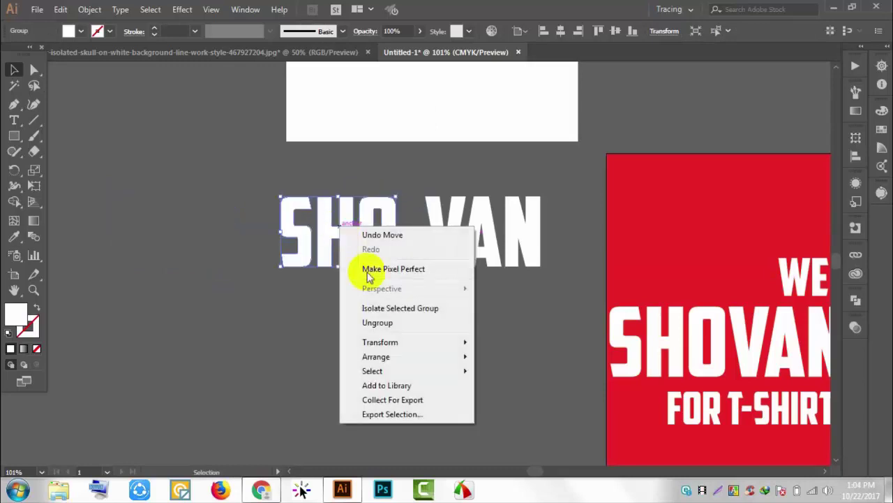
{"action": "left_click", "coordinate": [377, 323]}
{"action": "left_click", "coordinate": [359, 249]}
{"action": "left_click", "coordinate": [402, 316]}
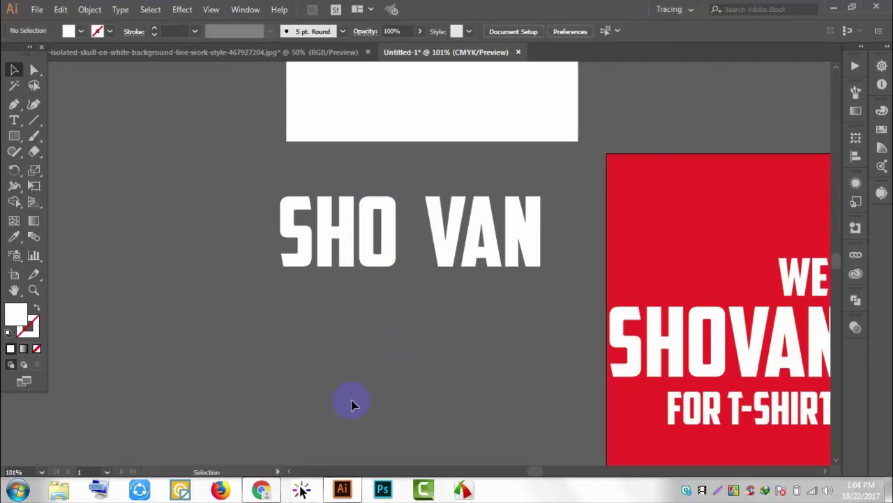
- Group all the SHO VAN letters, then ungroup them again
{"action": "left_click_drag", "start_coordinate": [569, 304], "coordinate": [173, 159]}
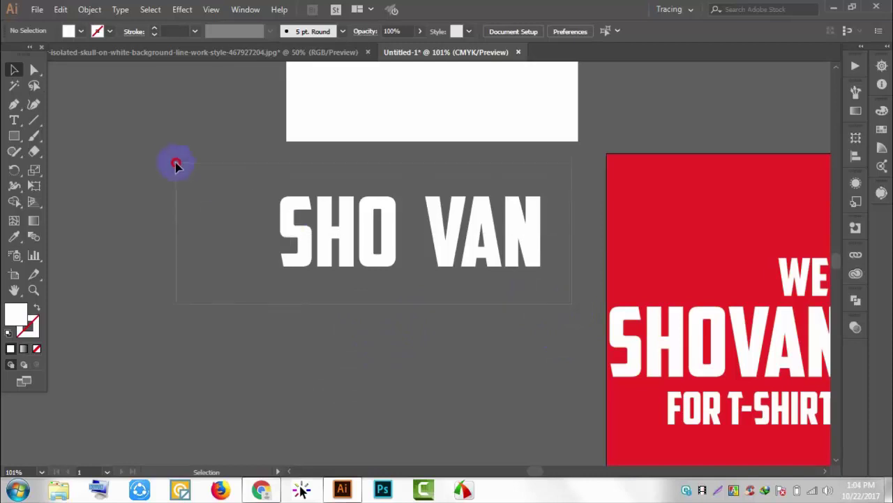
{"action": "right_click", "coordinate": [372, 244]}
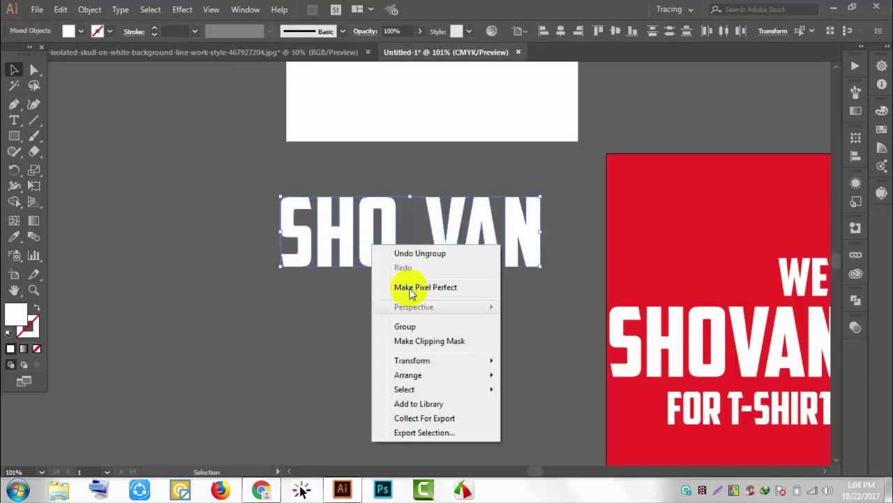
{"action": "left_click", "coordinate": [424, 326]}
{"action": "mouse_move", "coordinate": [221, 184]}
{"action": "left_mouse_down"}
{"action": "mouse_move", "coordinate": [588, 361]}
{"action": "mouse_move", "coordinate": [557, 344]}
{"action": "mouse_move", "coordinate": [566, 343]}
{"action": "left_mouse_up"}
{"action": "right_click", "coordinate": [357, 223]}
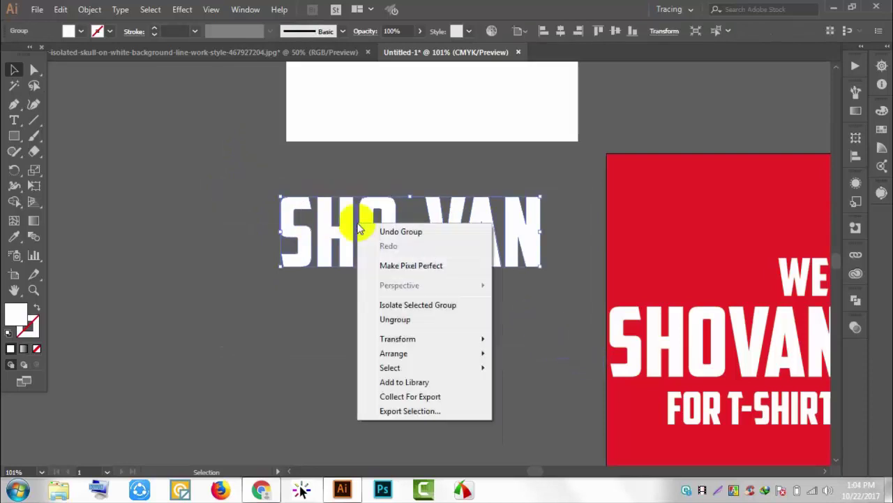
{"action": "left_click", "coordinate": [404, 321]}
{"action": "left_click", "coordinate": [69, 266]}
{"action": "mouse_move", "coordinate": [70, 265]}
{"action": "left_mouse_down"}
{"action": "mouse_move", "coordinate": [213, 313]}
{"action": "mouse_move", "coordinate": [26, 270]}
{"action": "left_mouse_up"}
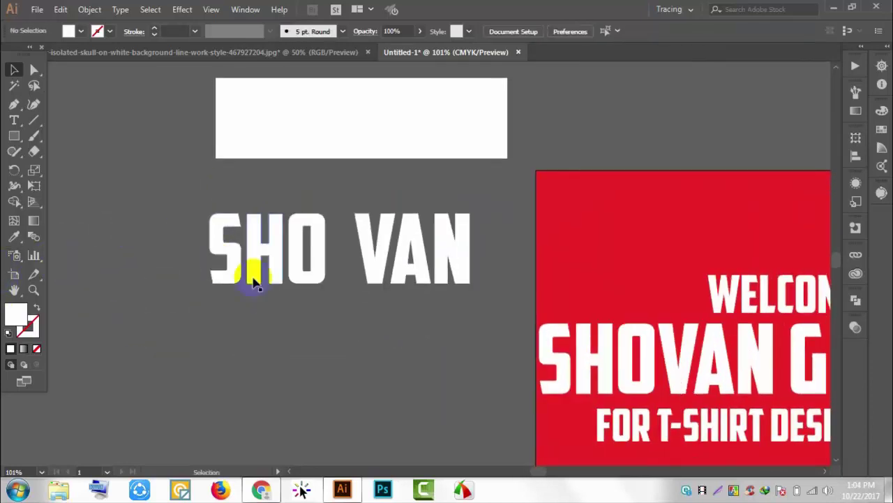
- Inspect the outlined S and H letters individually, entering and leaving isolation mode
{"action": "left_click", "coordinate": [222, 241]}
{"action": "double_click", "coordinate": [222, 244]}
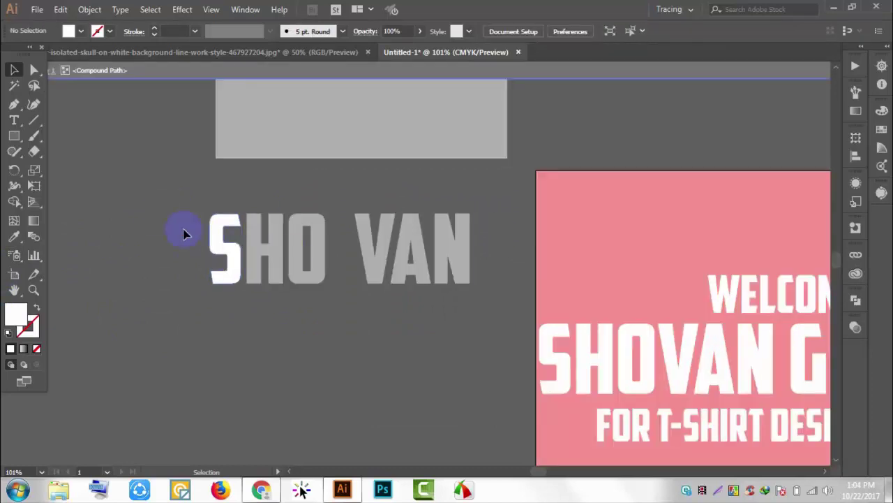
{"action": "double_click", "coordinate": [143, 192]}
{"action": "left_click", "coordinate": [265, 227]}
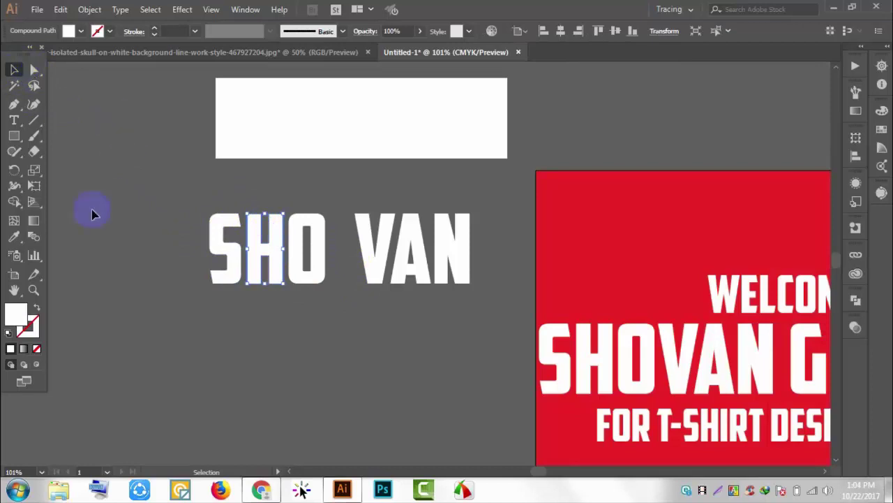
{"action": "left_click", "coordinate": [136, 204]}
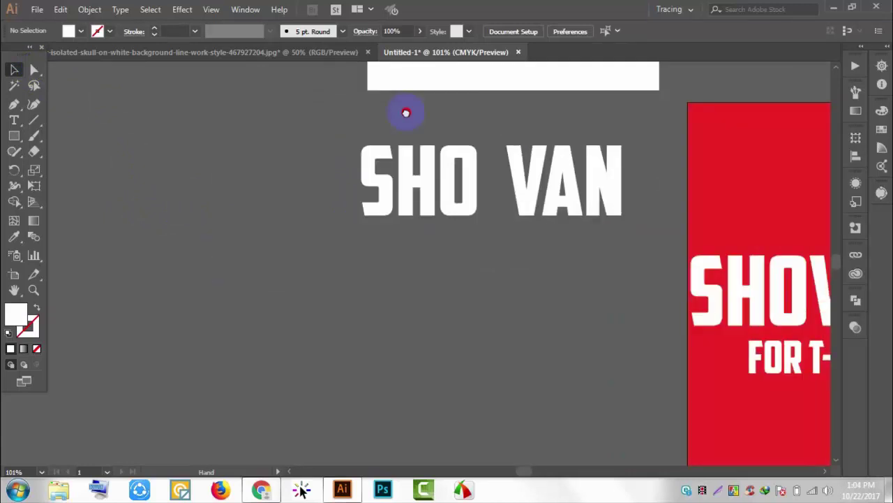
{"action": "left_click_drag", "start_coordinate": [277, 182], "coordinate": [273, 114]}
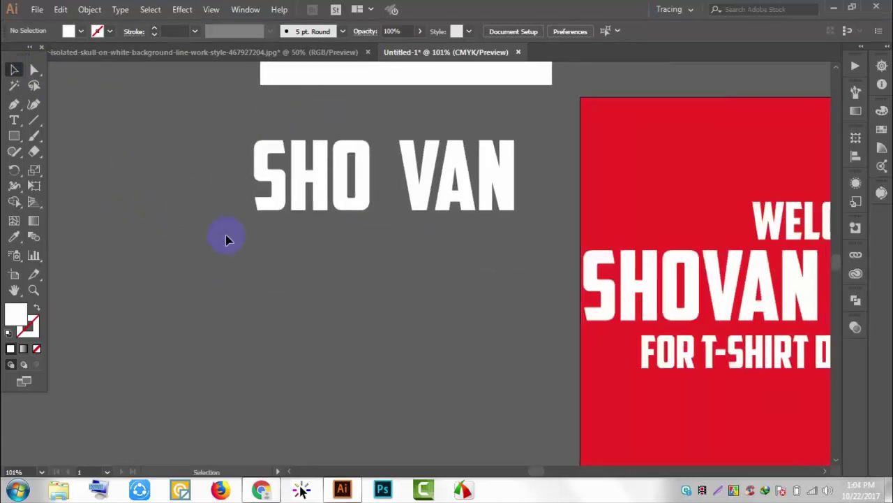
{"action": "scroll", "coordinate": [225, 239], "scroll_direction": "up", "scroll_amount": 1}
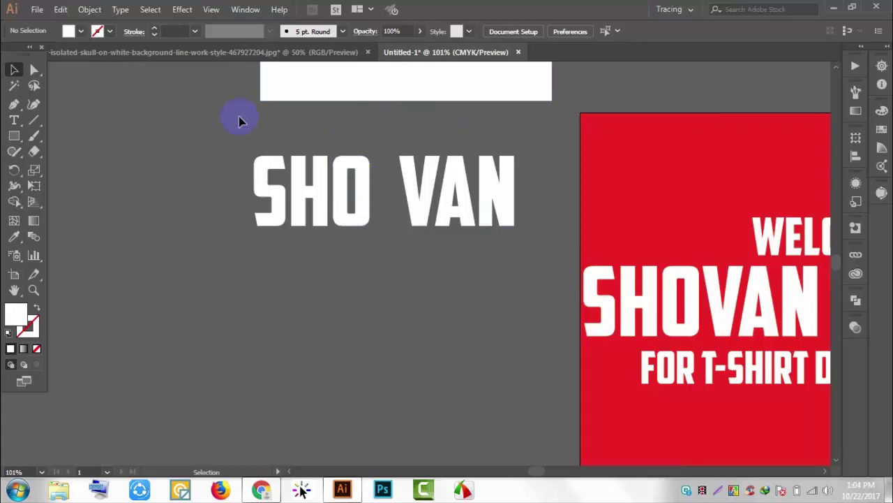
- In the skull document, drag the skull artwork left and slightly up
{"action": "left_click", "coordinate": [277, 52]}
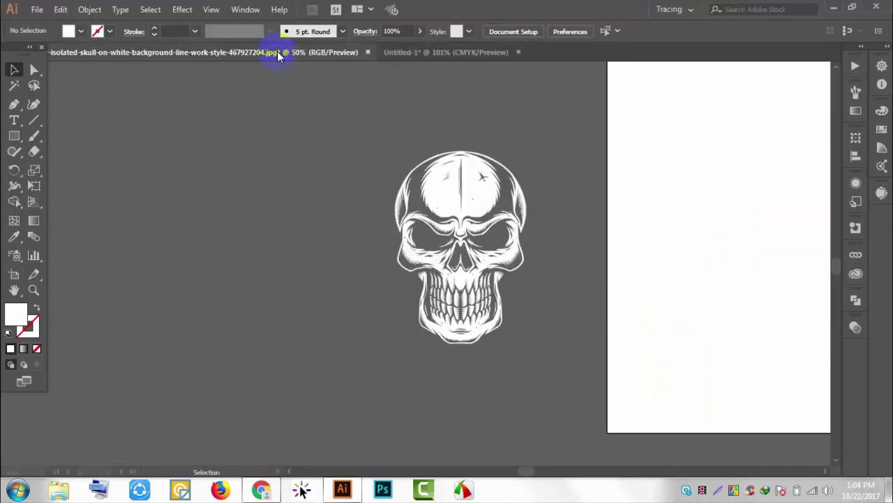
{"action": "left_click_drag", "start_coordinate": [612, 349], "coordinate": [349, 146]}
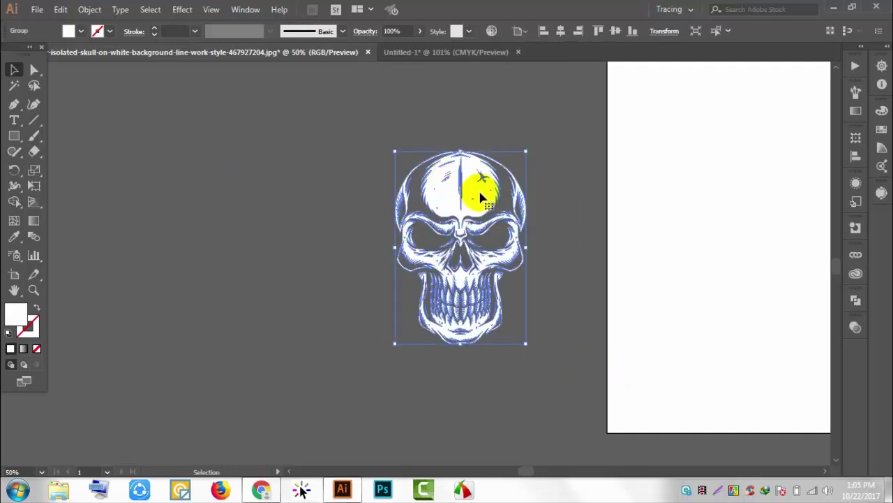
{"action": "left_click_drag", "start_coordinate": [480, 198], "coordinate": [272, 166]}
{"action": "left_click", "coordinate": [401, 167]}
{"action": "mouse_move", "coordinate": [432, 194]}
{"action": "left_mouse_down"}
{"action": "mouse_move", "coordinate": [352, 240]}
{"action": "mouse_move", "coordinate": [253, 200]}
{"action": "mouse_move", "coordinate": [264, 239]}
{"action": "left_mouse_up"}
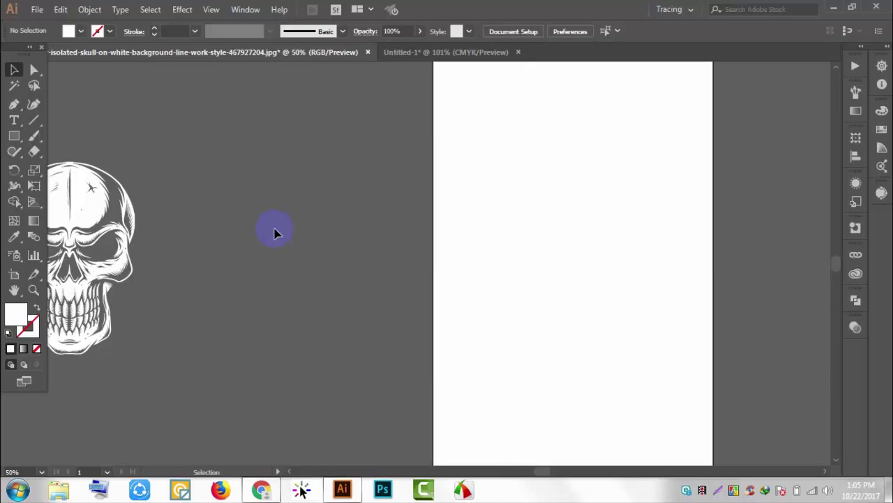
{"action": "right_click", "coordinate": [431, 184]}
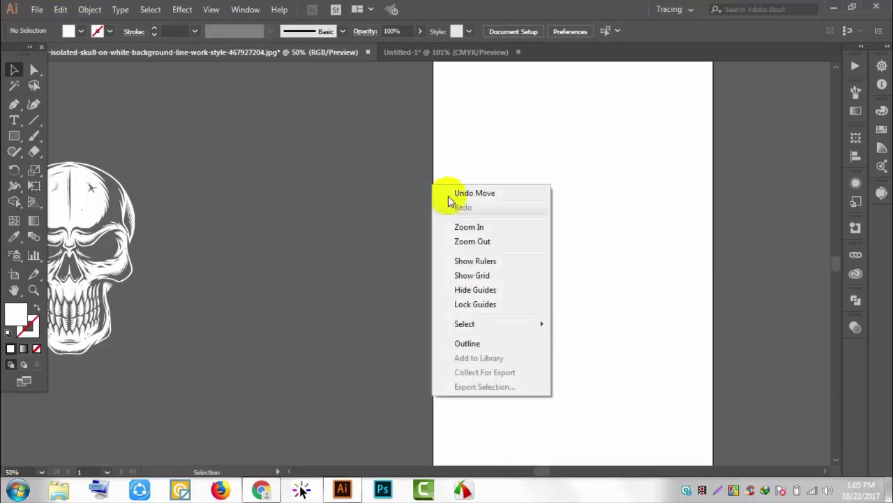
{"action": "left_click", "coordinate": [360, 183]}
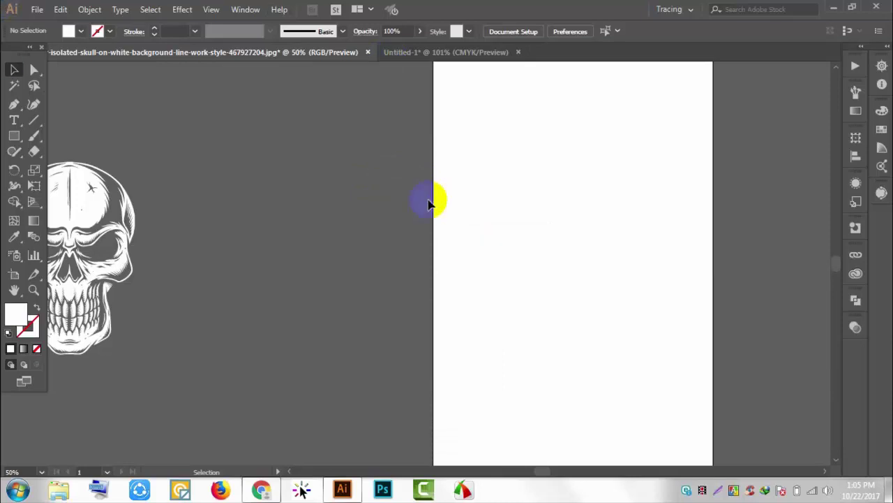
{"action": "left_click", "coordinate": [377, 198]}
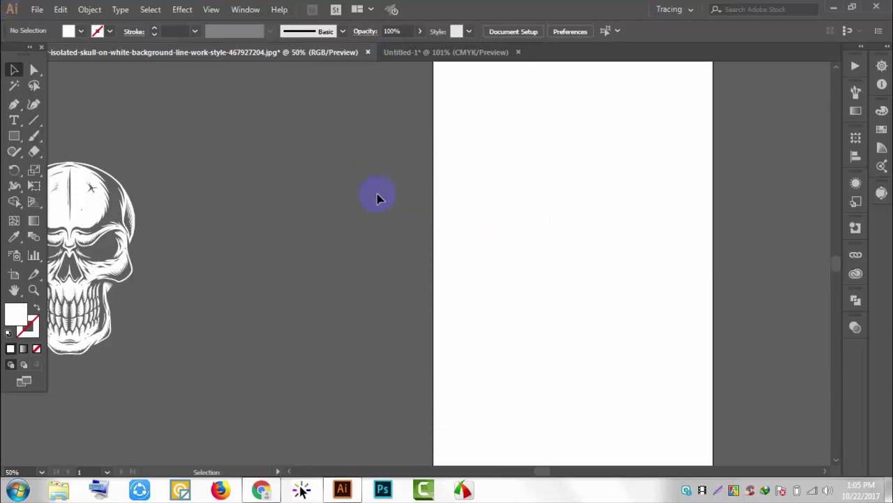
- Open the Symbols panel and load the Dot Pattern Vector Pack library
{"action": "left_click", "coordinate": [248, 11]}
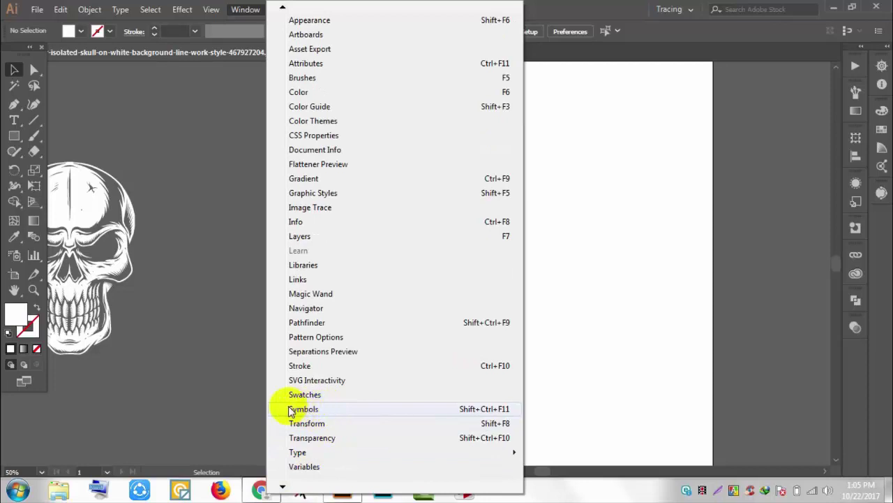
{"action": "left_click", "coordinate": [292, 409]}
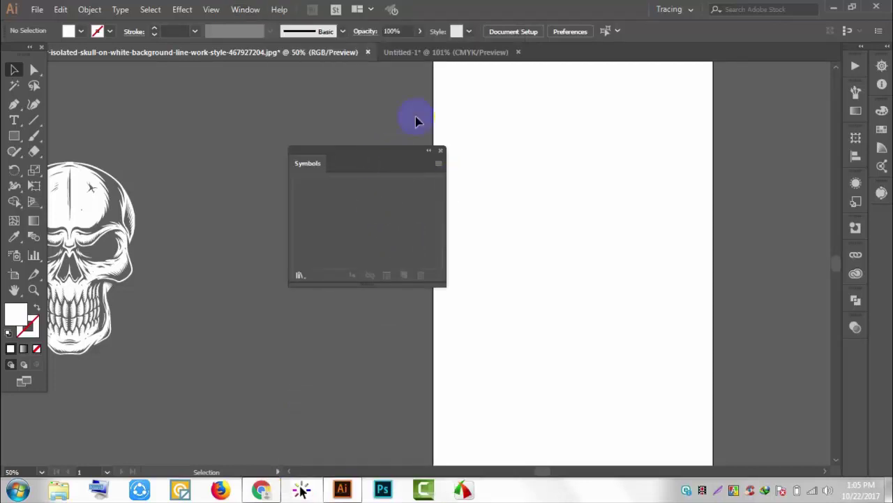
{"action": "left_click", "coordinate": [301, 276]}
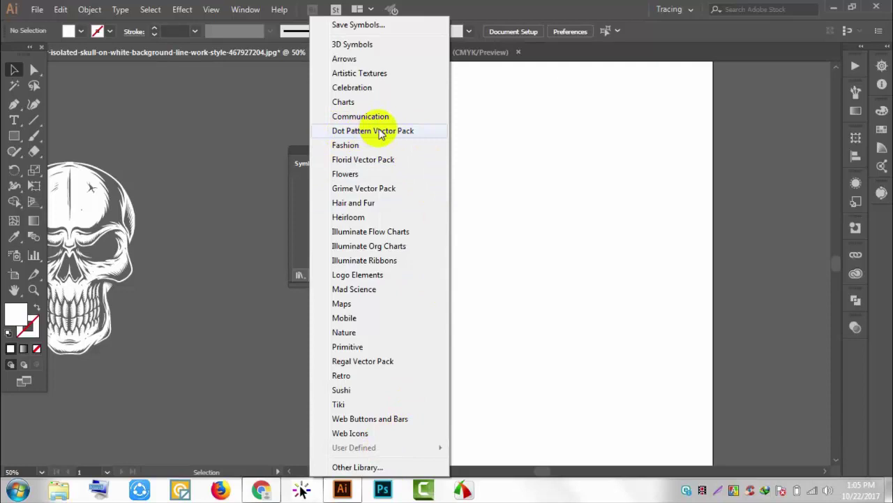
{"action": "left_click", "coordinate": [380, 132]}
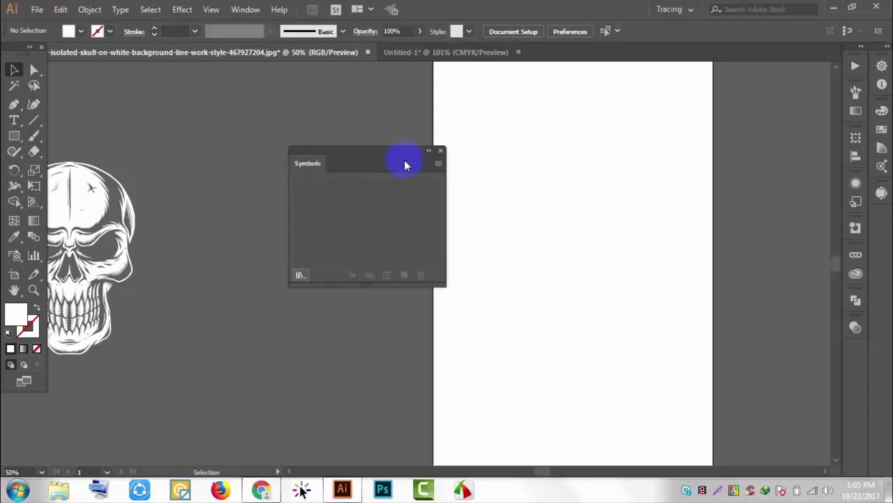
- Enlarge the library, close the Symbols panel, and place the round radial dot pattern
{"action": "left_click", "coordinate": [473, 264]}
{"action": "left_click_drag", "start_coordinate": [469, 301], "coordinate": [474, 398]}
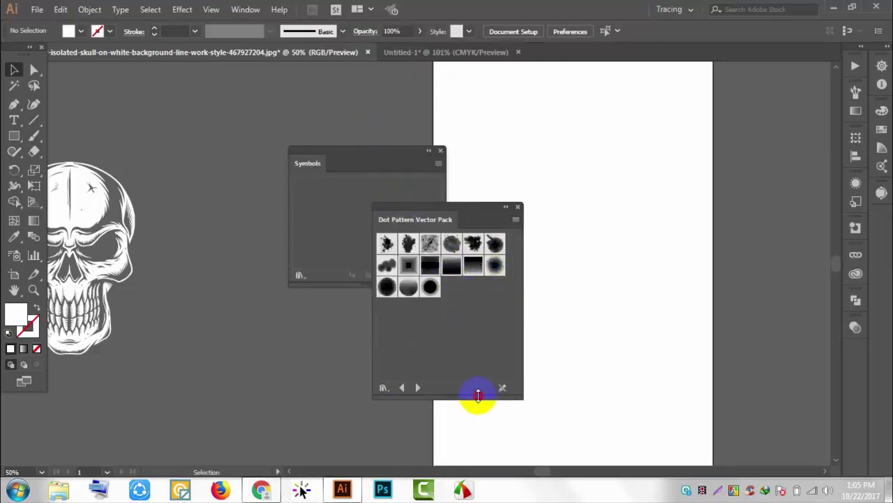
{"action": "left_click", "coordinate": [427, 242]}
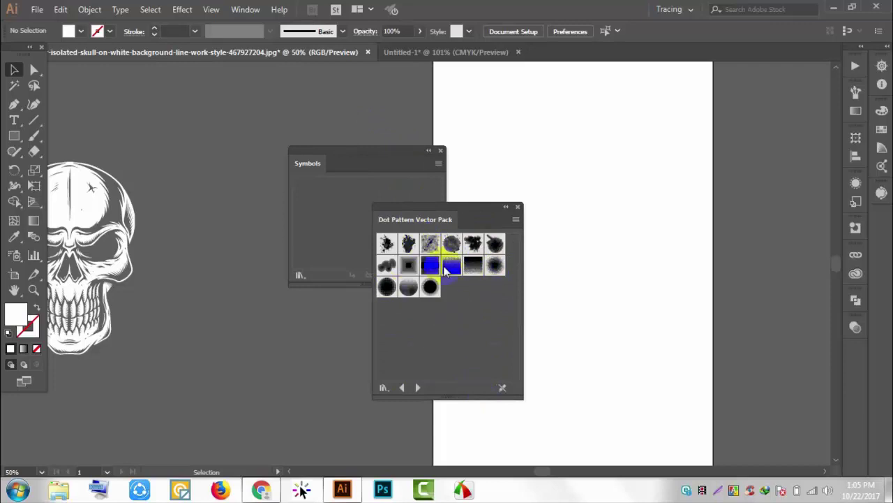
{"action": "left_click", "coordinate": [440, 150]}
{"action": "left_click", "coordinate": [473, 243]}
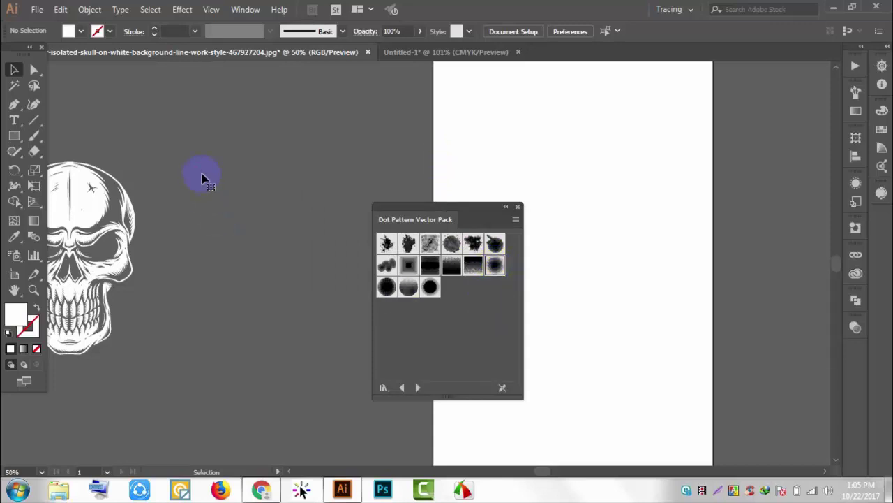
{"action": "left_click_drag", "start_coordinate": [495, 266], "coordinate": [202, 176]}
- Close the dot library and move the radial dot pattern above the skull
{"action": "left_click", "coordinate": [517, 207]}
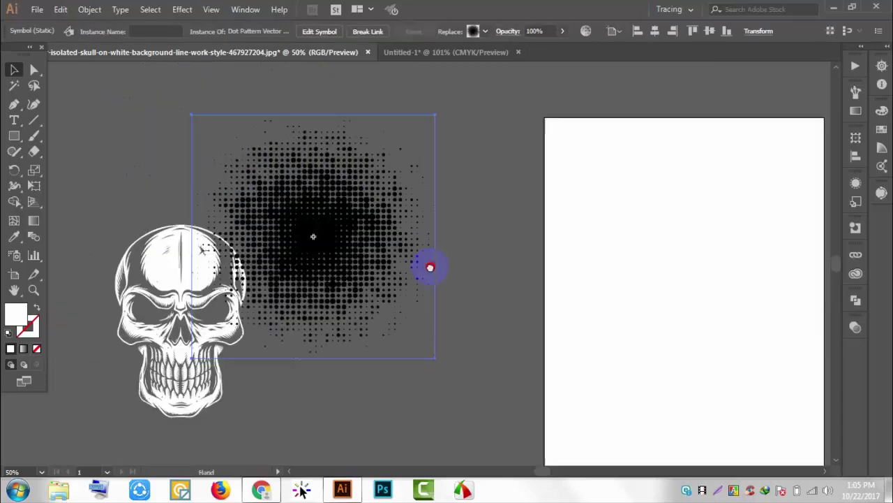
{"action": "left_click_drag", "start_coordinate": [339, 218], "coordinate": [538, 315]}
{"action": "mouse_move", "coordinate": [460, 305]}
{"action": "left_mouse_down"}
{"action": "mouse_move", "coordinate": [480, 224]}
{"action": "mouse_move", "coordinate": [515, 261]}
{"action": "mouse_move", "coordinate": [414, 342]}
{"action": "mouse_move", "coordinate": [428, 298]}
{"action": "left_mouse_up"}
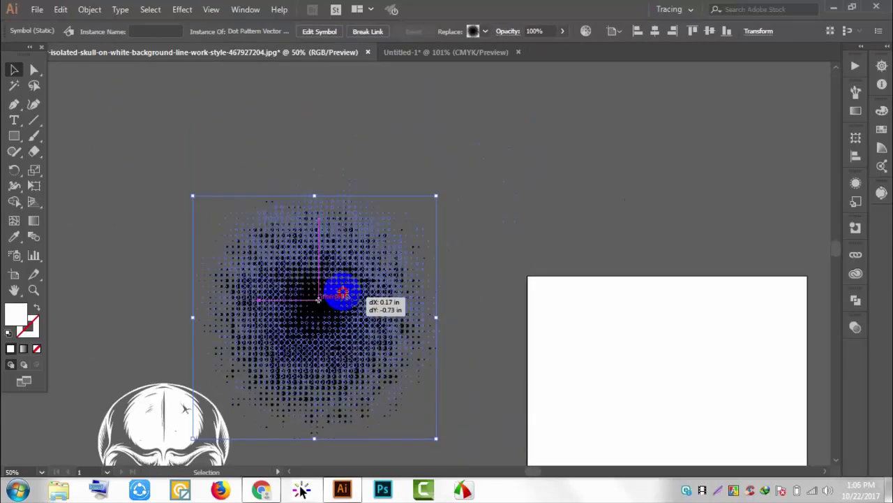
- Expand the dot pattern symbol into plain editable shapes via Object > Expand
{"action": "left_click", "coordinate": [89, 10]}
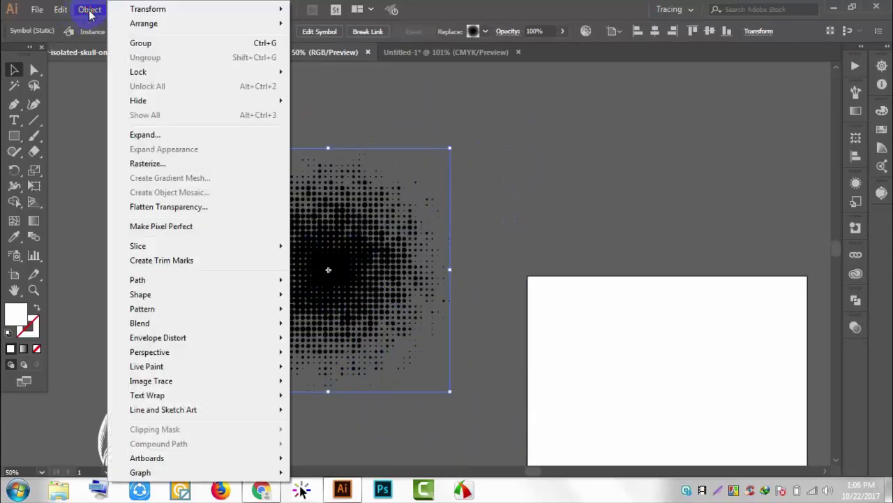
{"action": "left_click", "coordinate": [146, 136]}
{"action": "left_click", "coordinate": [425, 314]}
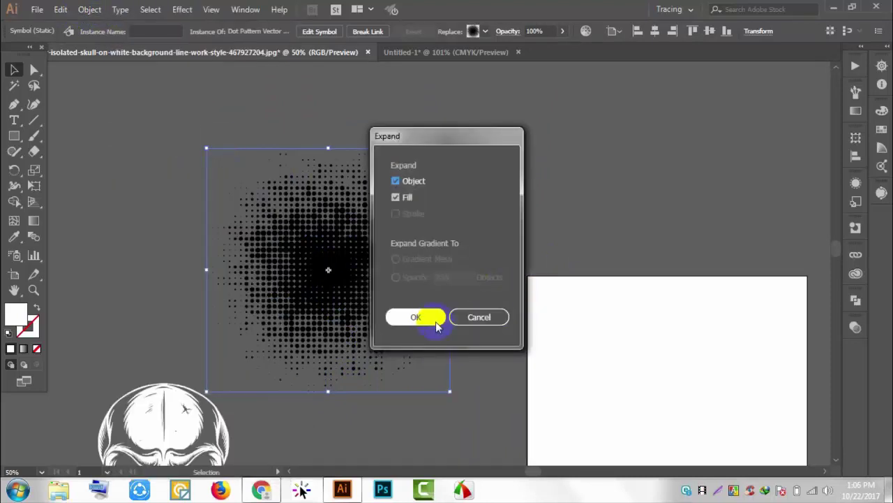
- Try a pinkish fill, cancel it, and reset to default white fill and black stroke
{"action": "key", "text": "a"}
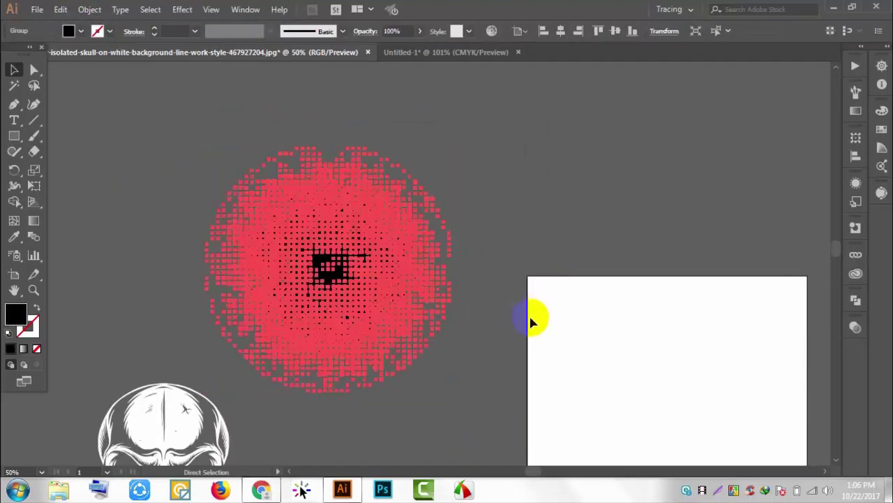
{"action": "key", "text": "v"}
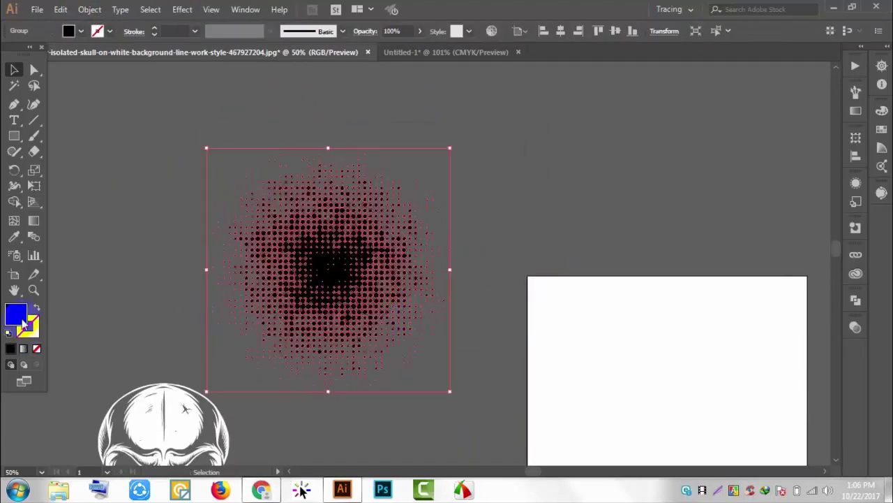
{"action": "double_click", "coordinate": [17, 315]}
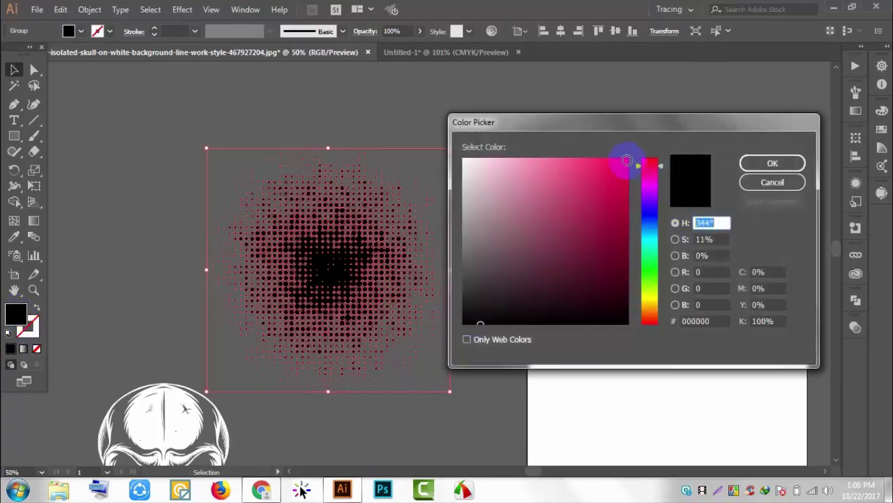
{"action": "left_click", "coordinate": [627, 161]}
{"action": "left_click", "coordinate": [772, 181]}
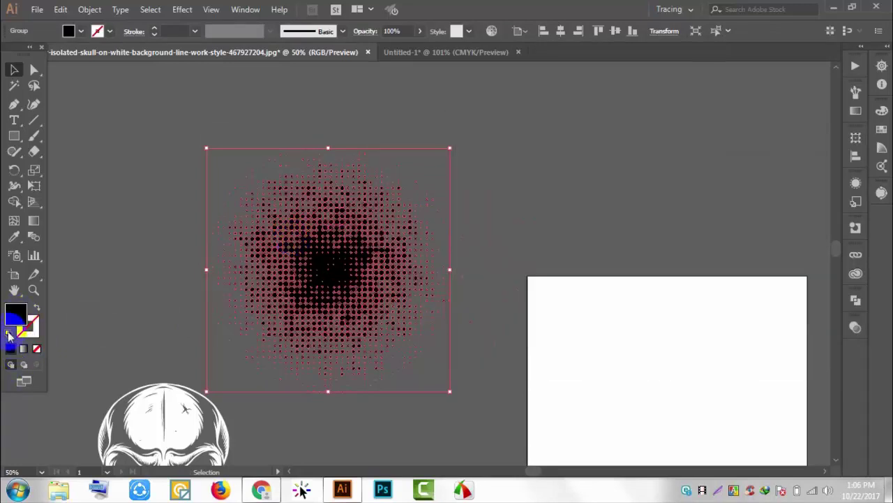
{"action": "left_click", "coordinate": [9, 334]}
- Fill the halftone dots bright red with stroke set to None, then deselect
{"action": "double_click", "coordinate": [19, 318]}
{"action": "left_click_drag", "start_coordinate": [649, 166], "coordinate": [644, 149]}
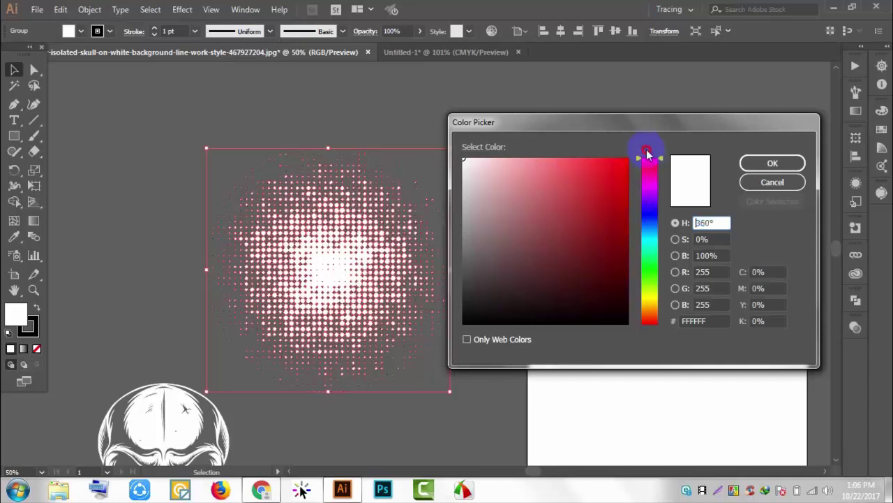
{"action": "left_click", "coordinate": [625, 157]}
{"action": "left_click", "coordinate": [750, 161]}
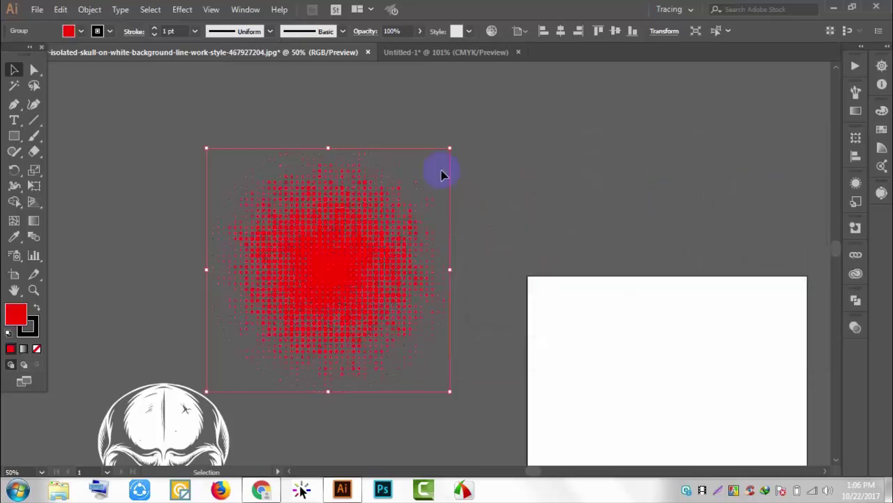
{"action": "left_click", "coordinate": [109, 35]}
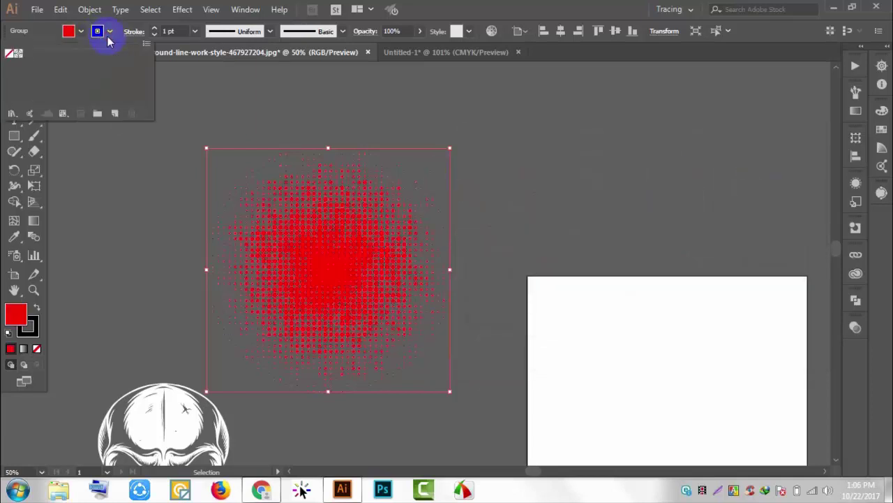
{"action": "left_click", "coordinate": [12, 55]}
{"action": "left_click", "coordinate": [77, 190]}
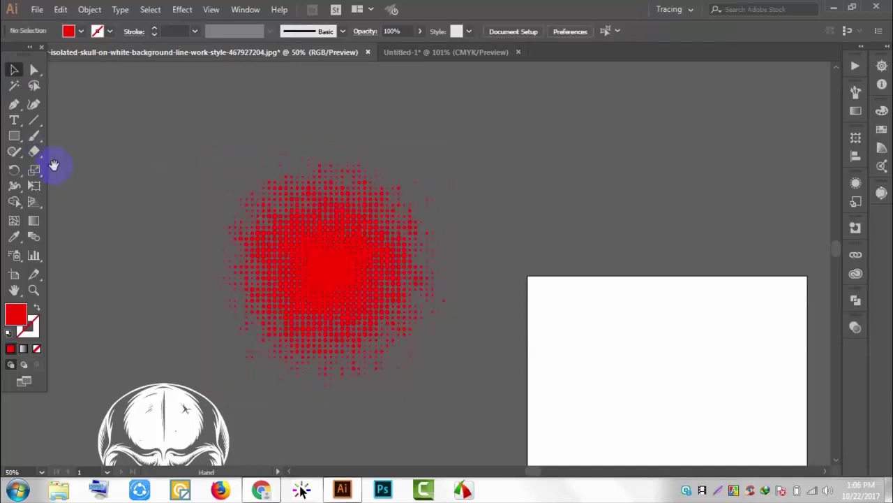
- Move the red halftone dots beside the skull and zoom in on both
{"action": "mouse_move", "coordinate": [162, 238]}
{"action": "left_mouse_down"}
{"action": "mouse_move", "coordinate": [299, 94]}
{"action": "mouse_move", "coordinate": [249, 87]}
{"action": "left_mouse_up"}
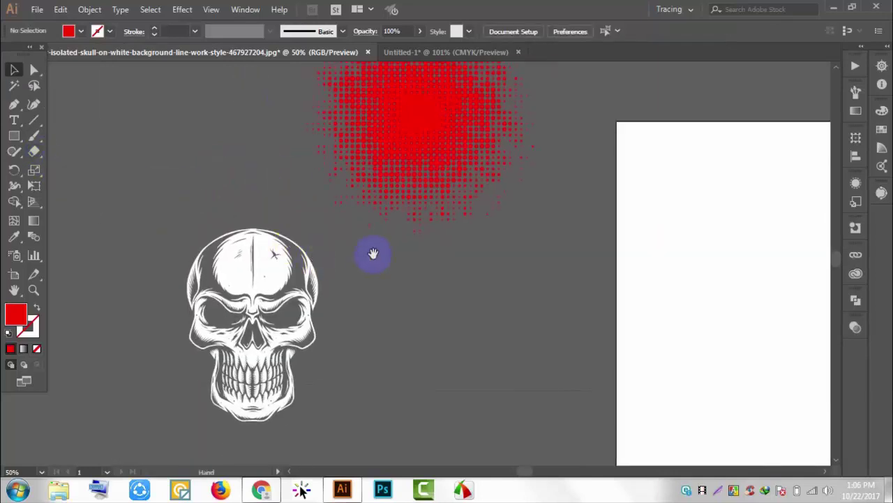
{"action": "left_click_drag", "start_coordinate": [374, 253], "coordinate": [351, 261]}
{"action": "mouse_move", "coordinate": [389, 149]}
{"action": "left_mouse_down"}
{"action": "mouse_move", "coordinate": [471, 308]}
{"action": "mouse_move", "coordinate": [228, 324]}
{"action": "left_mouse_up"}
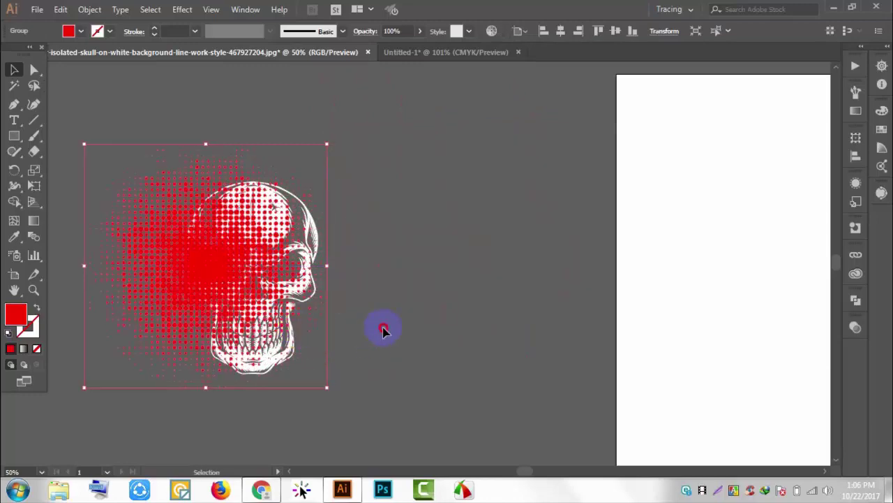
{"action": "left_click", "coordinate": [383, 331]}
{"action": "left_click_drag", "start_coordinate": [180, 295], "coordinate": [225, 272]}
{"action": "mouse_move", "coordinate": [470, 310]}
{"action": "left_mouse_down"}
{"action": "mouse_move", "coordinate": [634, 271]}
{"action": "mouse_move", "coordinate": [584, 289]}
{"action": "left_mouse_up"}
{"action": "scroll", "coordinate": [634, 270], "scroll_direction": "down", "scroll_amount": 1}
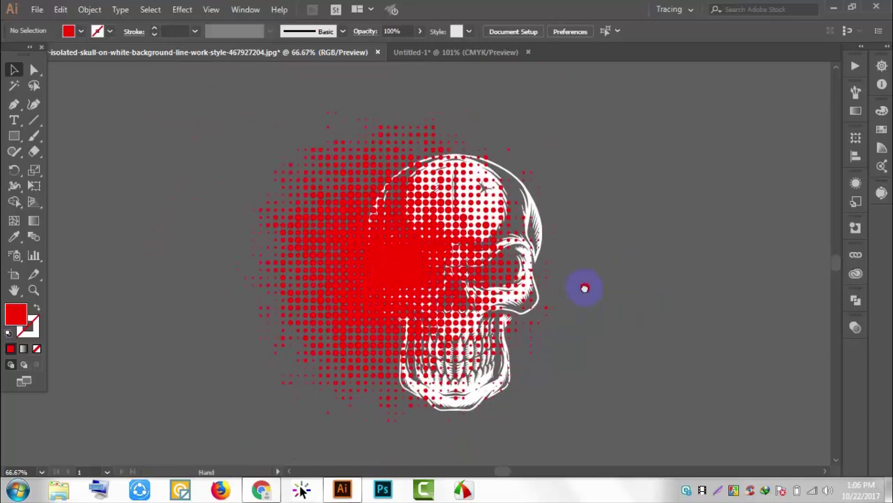
- Bring the white skull in front of the red halftone dots with Arrange > Bring to Front
{"action": "left_click", "coordinate": [513, 204]}
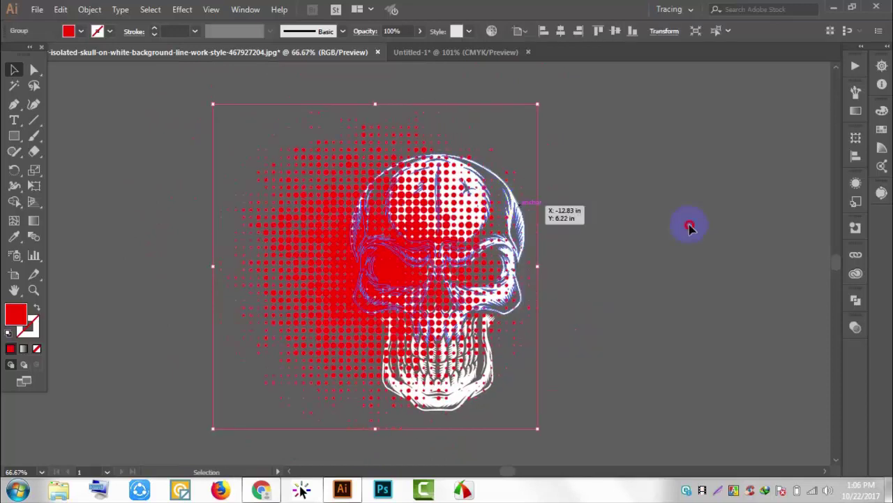
{"action": "left_click", "coordinate": [690, 229]}
{"action": "left_click", "coordinate": [511, 199]}
{"action": "right_click", "coordinate": [511, 194]}
{"action": "mouse_move", "coordinate": [547, 321]}
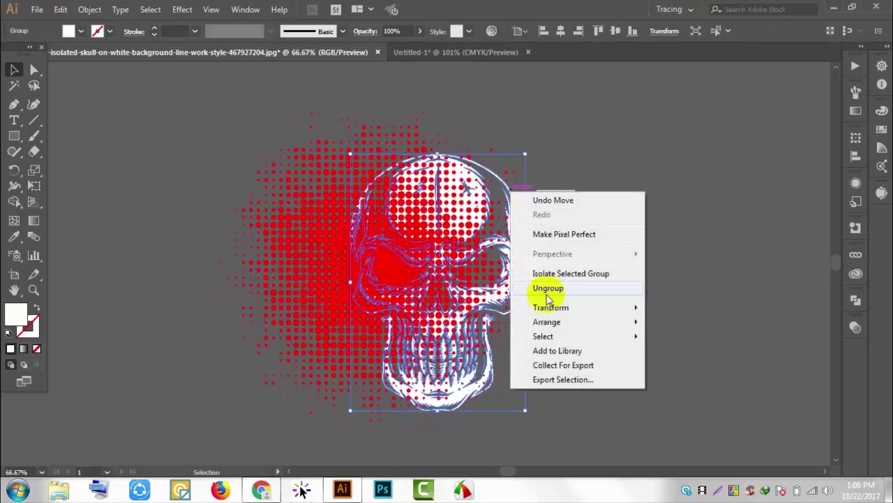
{"action": "left_click", "coordinate": [668, 322]}
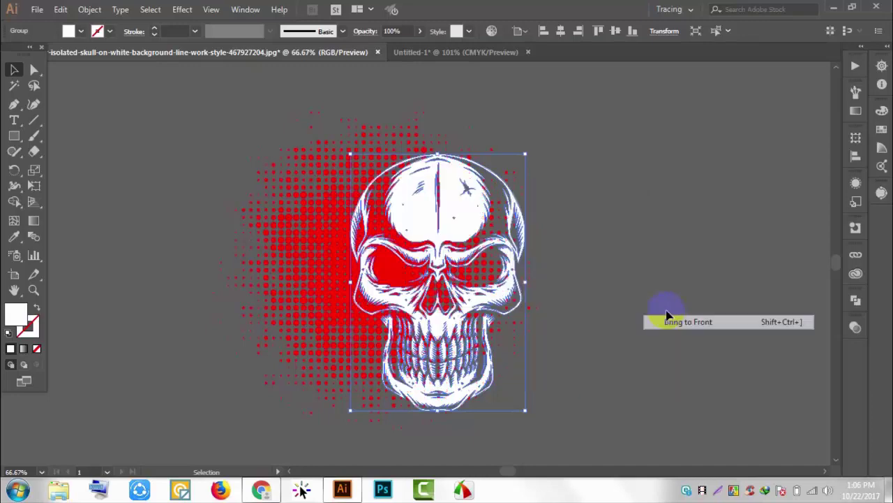
- Shrink the skull slightly and align its centre with the halftone dots
{"action": "left_click_drag", "start_coordinate": [461, 220], "coordinate": [390, 224]}
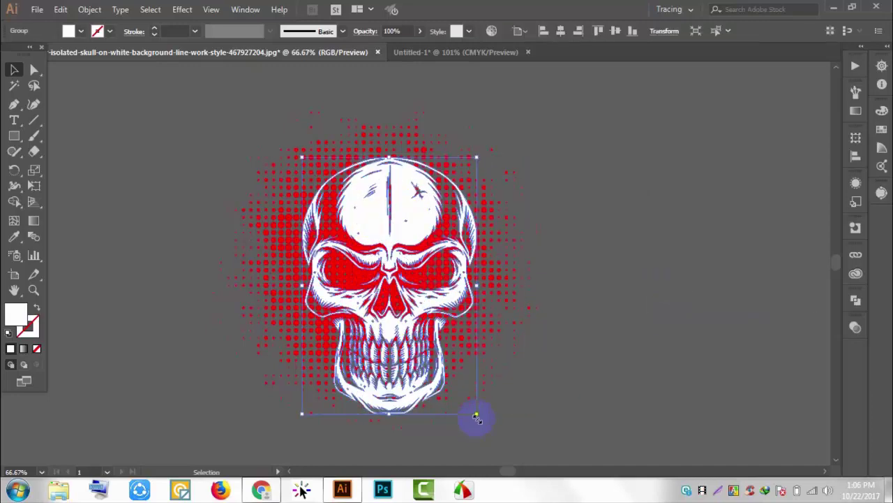
{"action": "mouse_move", "coordinate": [472, 414]}
{"action": "left_mouse_down"}
{"action": "mouse_move", "coordinate": [450, 365]}
{"action": "mouse_move", "coordinate": [438, 359]}
{"action": "left_mouse_up"}
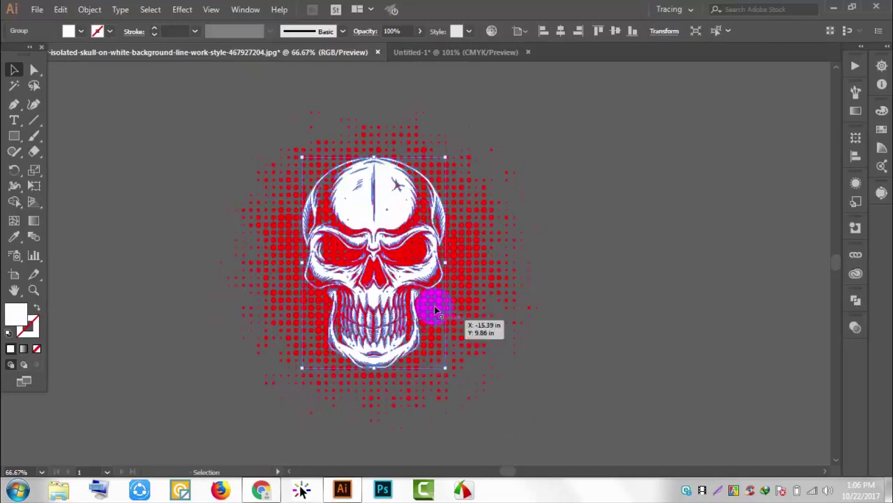
{"action": "left_click_drag", "start_coordinate": [384, 224], "coordinate": [399, 241]}
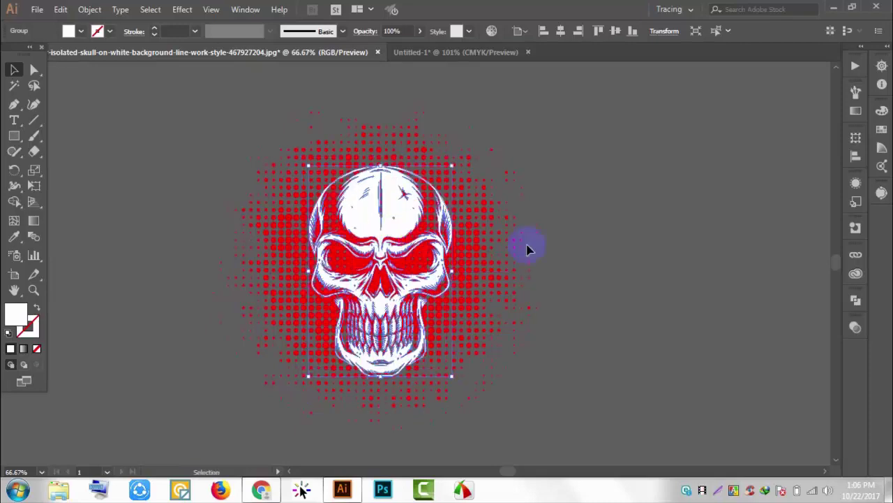
{"action": "left_click_drag", "start_coordinate": [567, 379], "coordinate": [434, 81]}
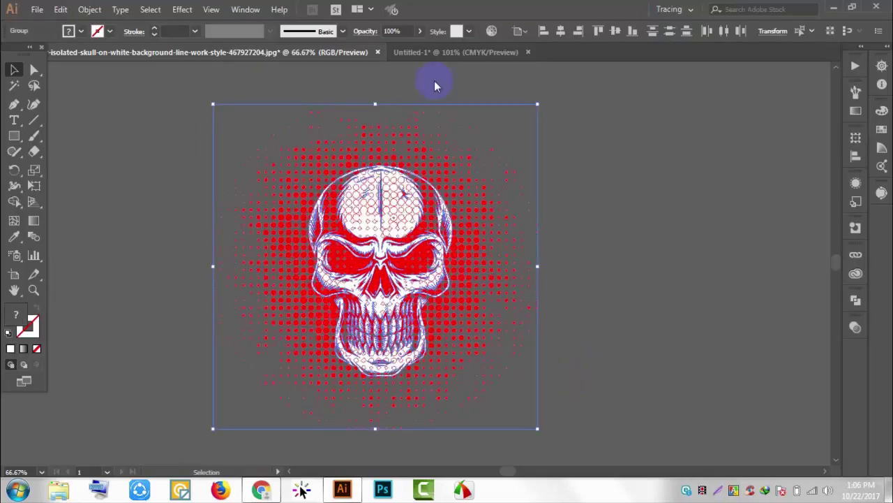
{"action": "left_click", "coordinate": [561, 31]}
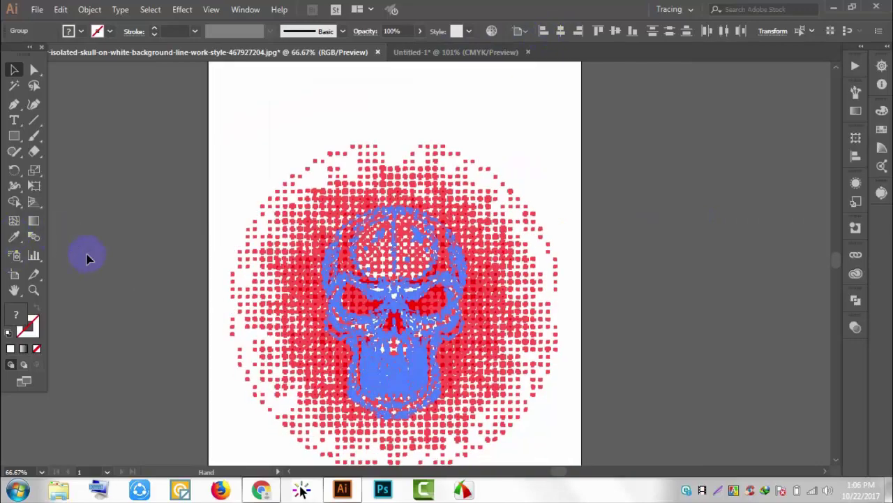
- Move the combined skull artwork left off the artboard and reselect the skull group
{"action": "left_click_drag", "start_coordinate": [441, 312], "coordinate": [134, 254]}
{"action": "left_click_drag", "start_coordinate": [315, 249], "coordinate": [682, 239]}
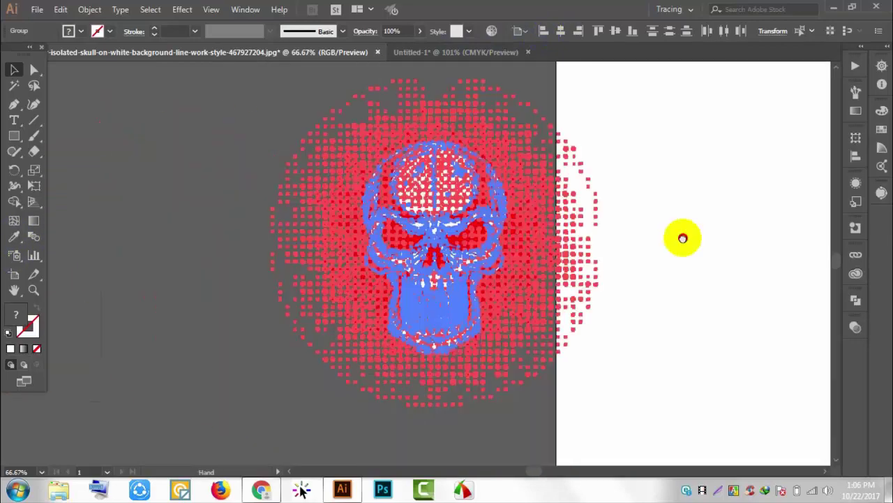
{"action": "left_click_drag", "start_coordinate": [590, 212], "coordinate": [419, 214]}
{"action": "left_click", "coordinate": [457, 183]}
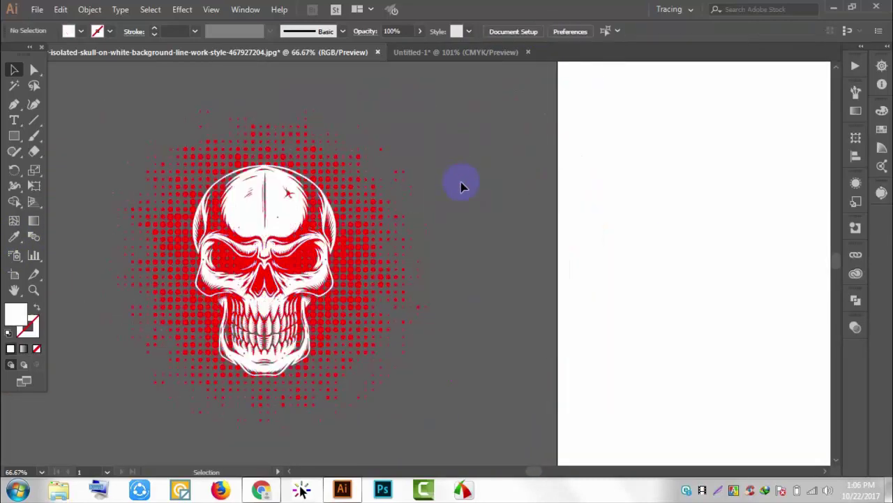
{"action": "mouse_move", "coordinate": [461, 186]}
{"action": "left_mouse_down"}
{"action": "mouse_move", "coordinate": [513, 268]}
{"action": "mouse_move", "coordinate": [530, 230]}
{"action": "left_mouse_up"}
{"action": "left_click", "coordinate": [380, 184]}
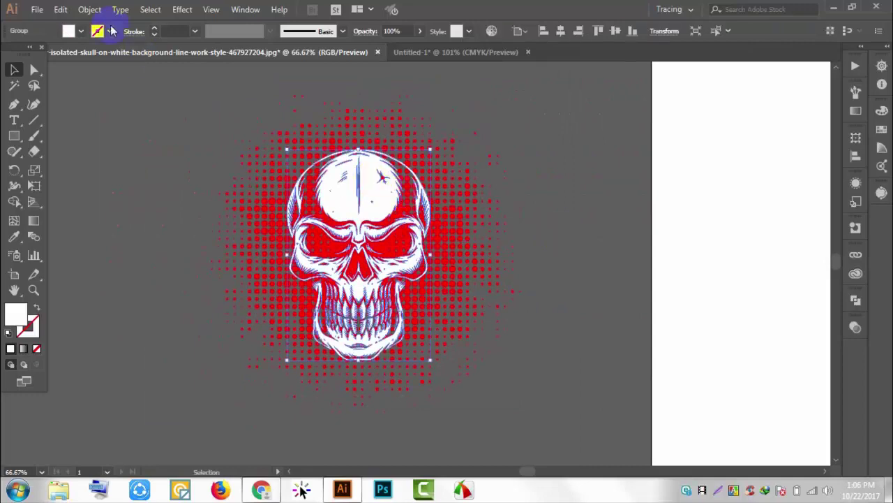
- Create an offset path of the skull, then cut it and paste it in back
{"action": "left_click", "coordinate": [90, 9]}
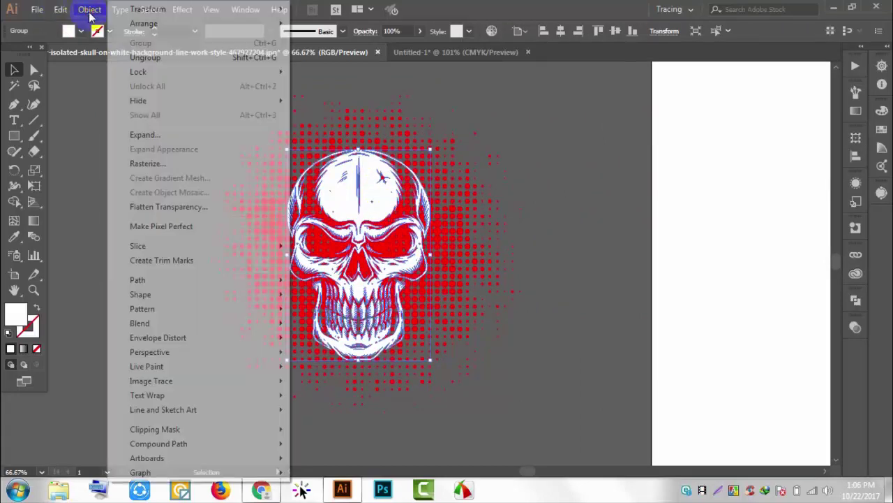
{"action": "left_click", "coordinate": [344, 327]}
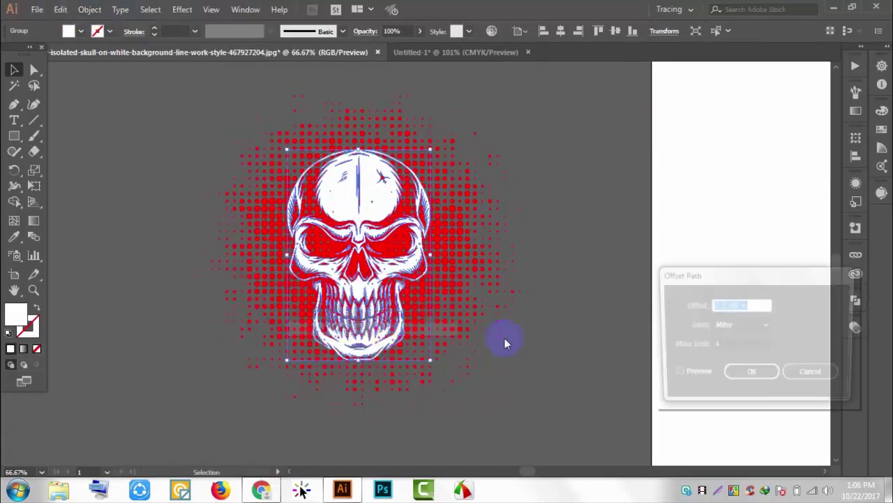
{"action": "left_click", "coordinate": [736, 378]}
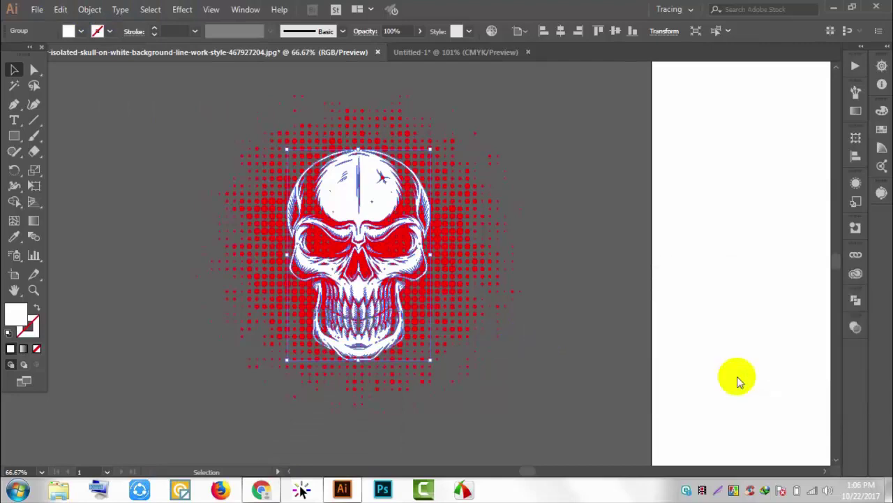
{"action": "left_click", "coordinate": [60, 9]}
{"action": "left_click", "coordinate": [76, 59]}
{"action": "left_click", "coordinate": [61, 9]}
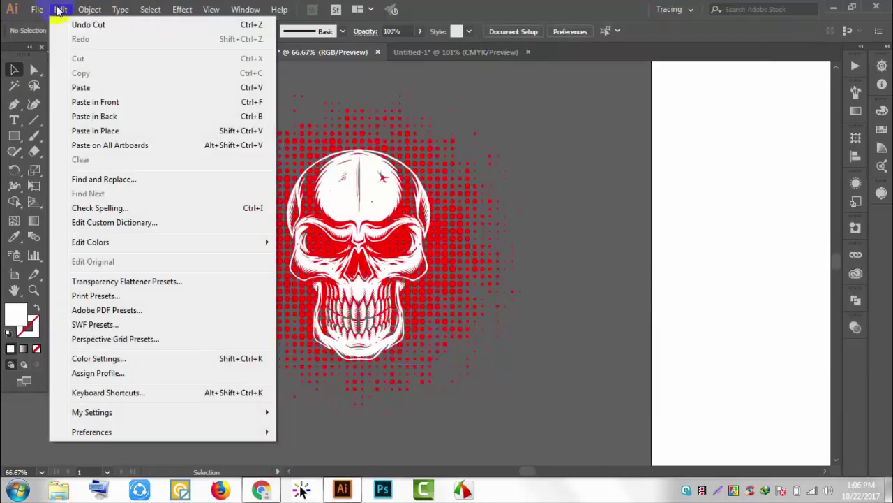
{"action": "left_click", "coordinate": [94, 88]}
- Subtract the skull shape from the halftone dots with Minus Front and expand the result
{"action": "left_click", "coordinate": [454, 189], "text": "shift"}
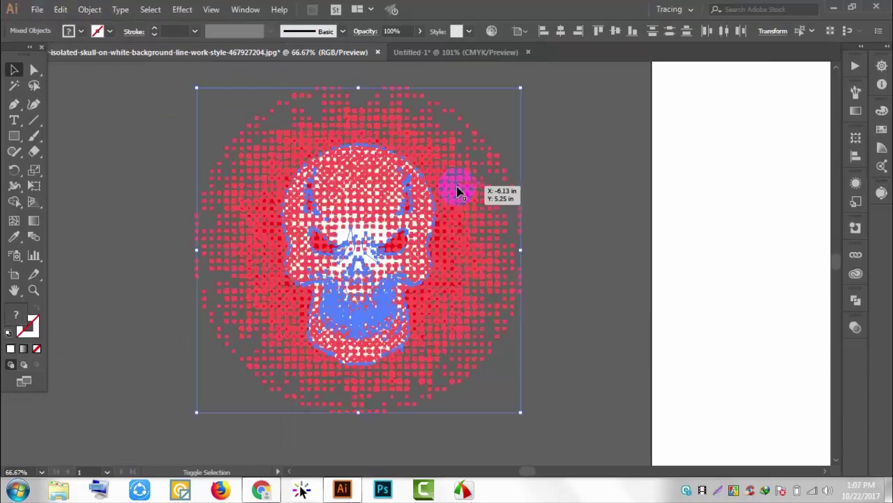
{"action": "left_click", "coordinate": [856, 300]}
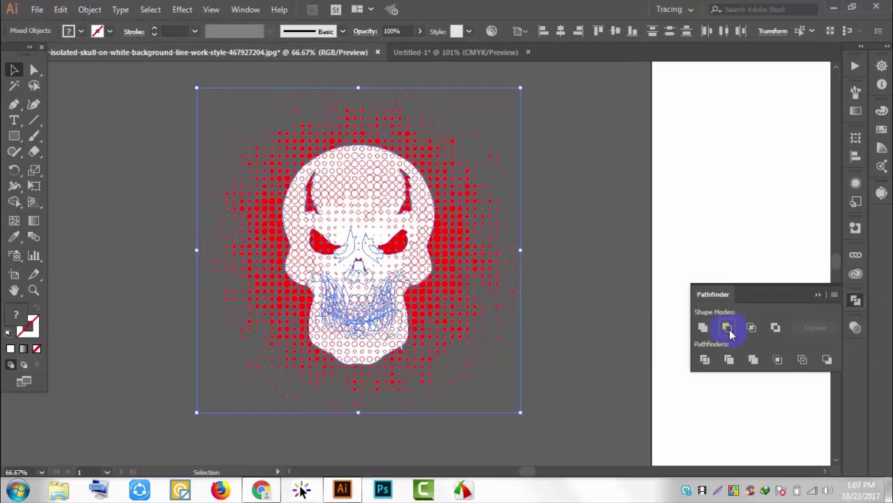
{"action": "left_click", "coordinate": [728, 330]}
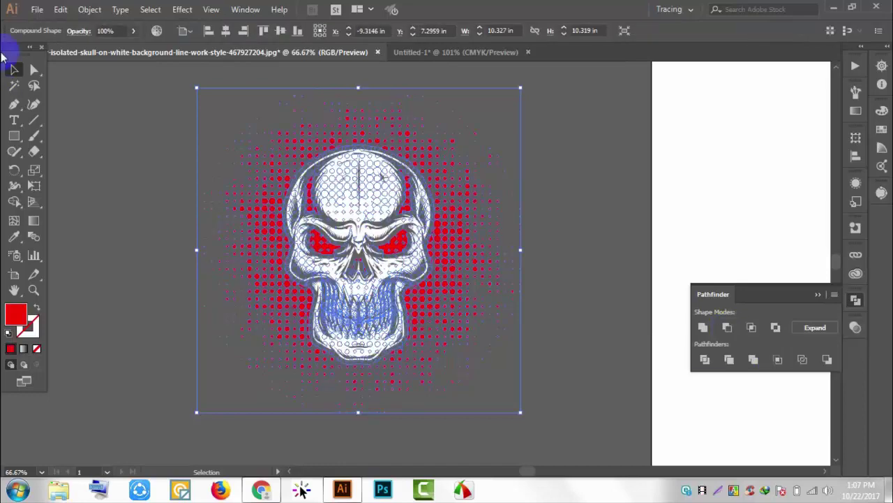
{"action": "left_click", "coordinate": [89, 9]}
{"action": "left_click", "coordinate": [124, 146]}
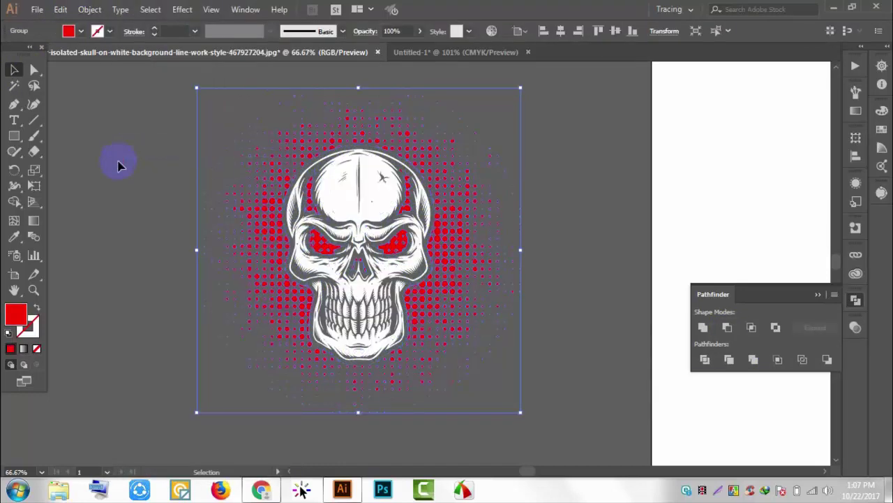
{"action": "left_click", "coordinate": [829, 280]}
- Close the Pathfinder panel and zoom in on the skull's eyes and teeth
{"action": "left_click", "coordinate": [819, 298]}
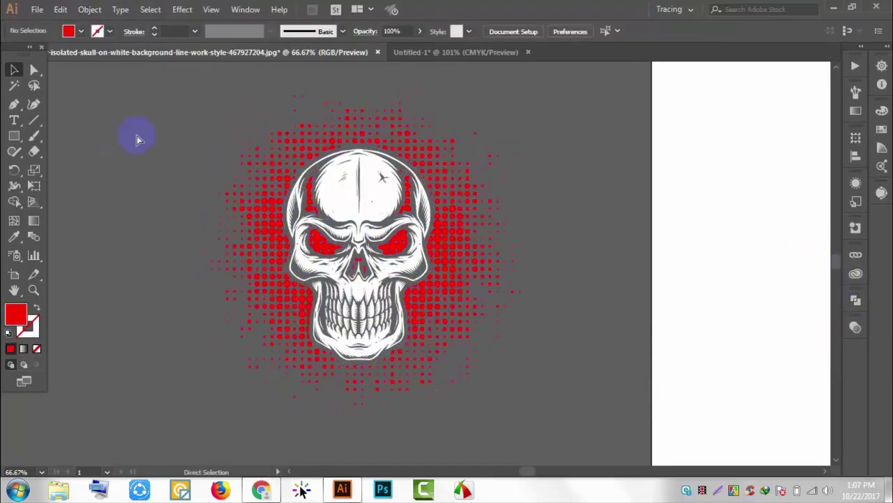
{"action": "scroll", "coordinate": [203, 148], "scroll_direction": "up", "scroll_amount": 2}
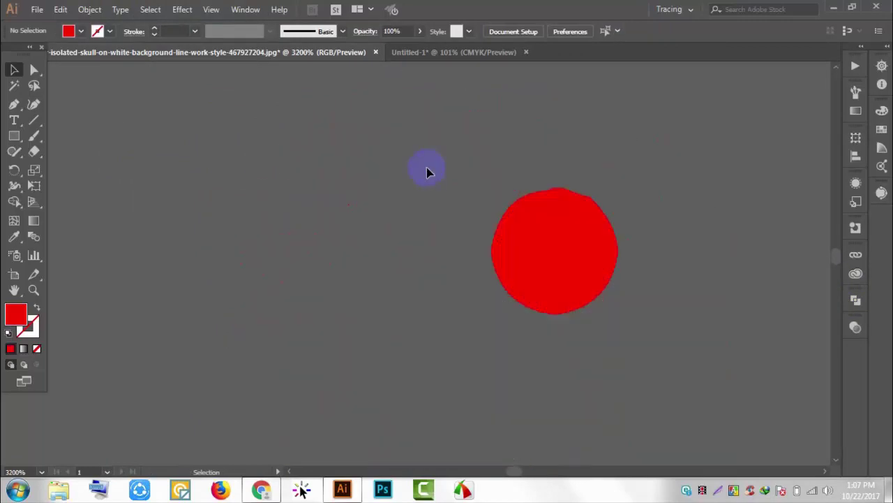
{"action": "scroll", "coordinate": [670, 197], "scroll_direction": "down", "scroll_amount": 3}
{"action": "scroll", "coordinate": [670, 199], "scroll_direction": "down", "scroll_amount": 2}
{"action": "scroll", "coordinate": [670, 201], "scroll_direction": "down", "scroll_amount": 3}
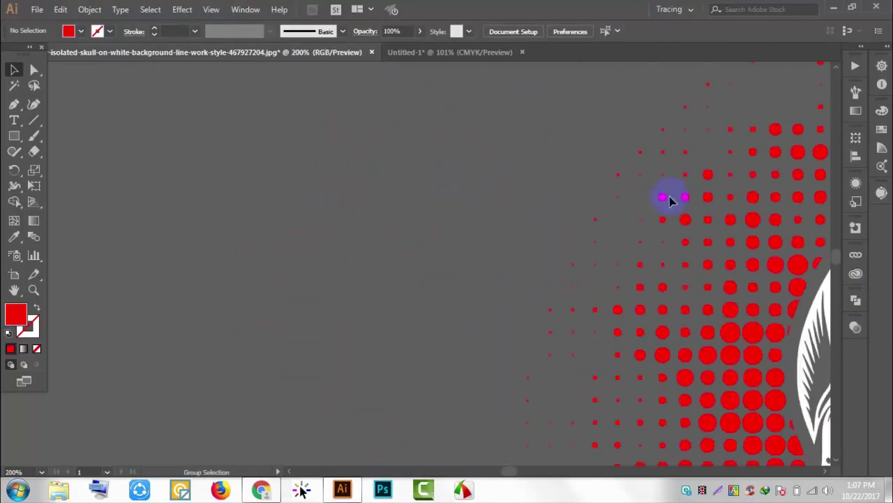
{"action": "left_click_drag", "start_coordinate": [522, 252], "coordinate": [11, 265]}
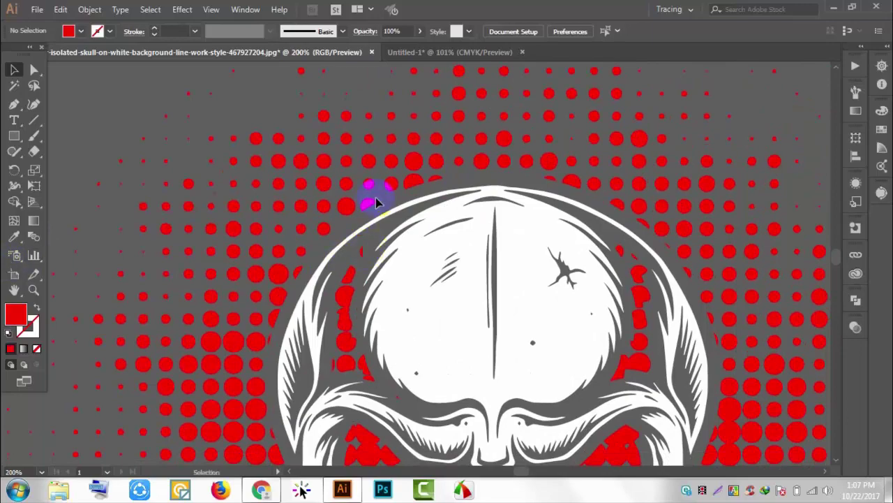
{"action": "scroll", "coordinate": [628, 274], "scroll_direction": "down", "scroll_amount": 3}
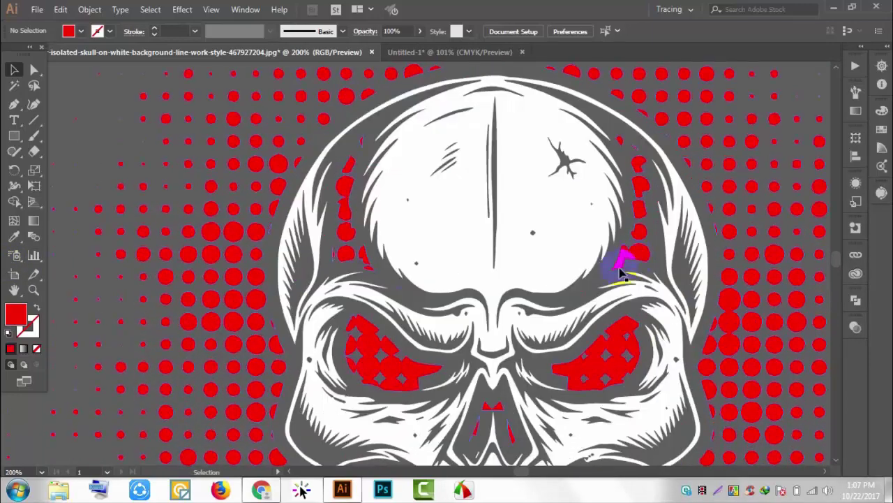
{"action": "mouse_move", "coordinate": [688, 309]}
{"action": "left_mouse_down"}
{"action": "mouse_move", "coordinate": [520, 84]}
{"action": "mouse_move", "coordinate": [698, 79]}
{"action": "mouse_move", "coordinate": [688, 259]}
{"action": "mouse_move", "coordinate": [429, 389]}
{"action": "mouse_move", "coordinate": [478, 232]}
{"action": "mouse_move", "coordinate": [513, 279]}
{"action": "left_mouse_up"}
{"action": "left_click_drag", "start_coordinate": [343, 270], "coordinate": [414, 239]}
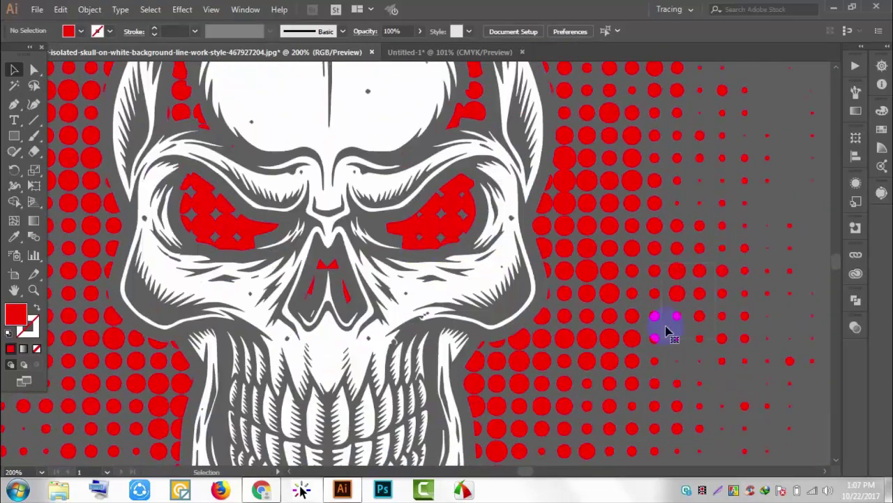
{"action": "left_click", "coordinate": [661, 342]}
{"action": "left_click", "coordinate": [775, 200]}
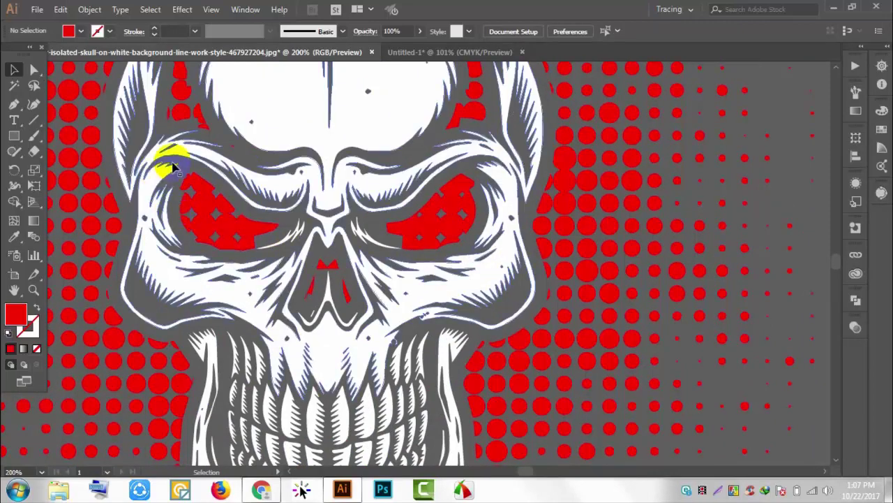
{"action": "left_click_drag", "start_coordinate": [199, 200], "coordinate": [220, 194]}
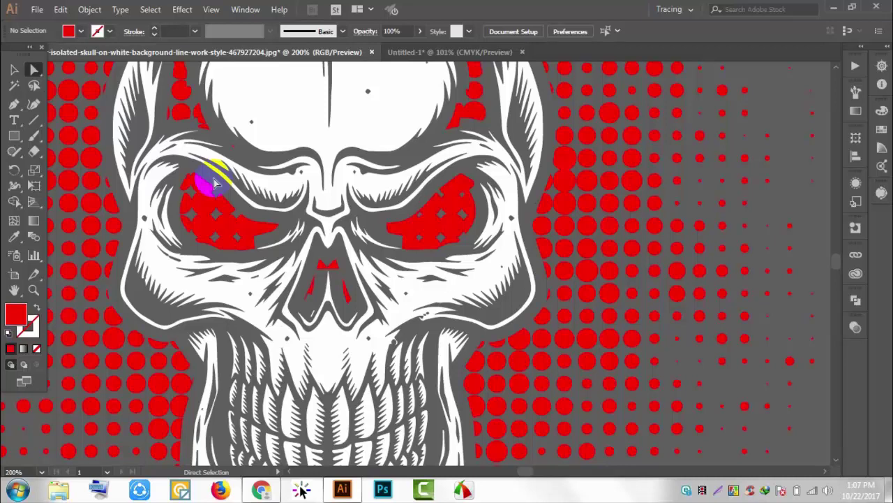
- Delete the red shape and leftover specks inside the left eye socket
{"action": "left_click", "coordinate": [198, 221]}
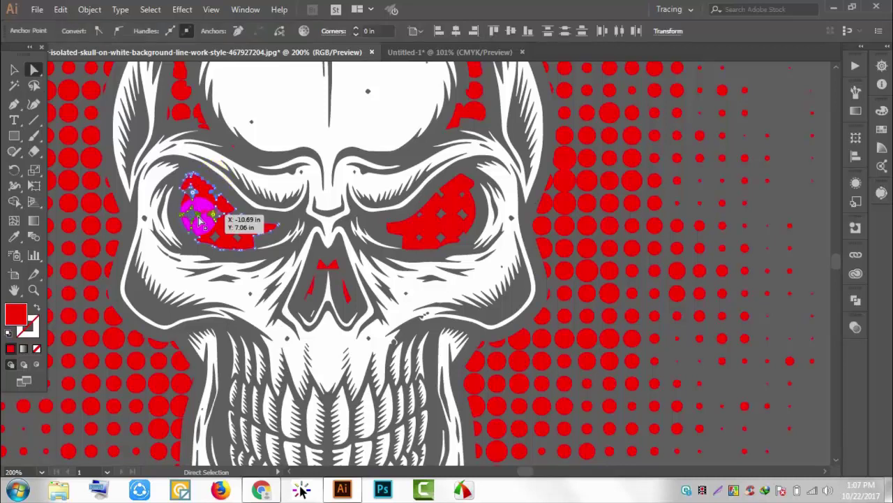
{"action": "key", "text": "Delete"}
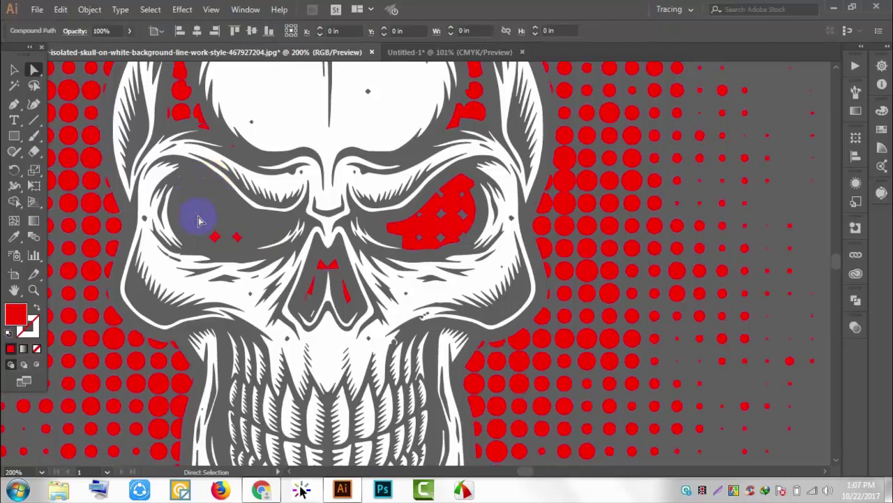
{"action": "left_click", "coordinate": [244, 250]}
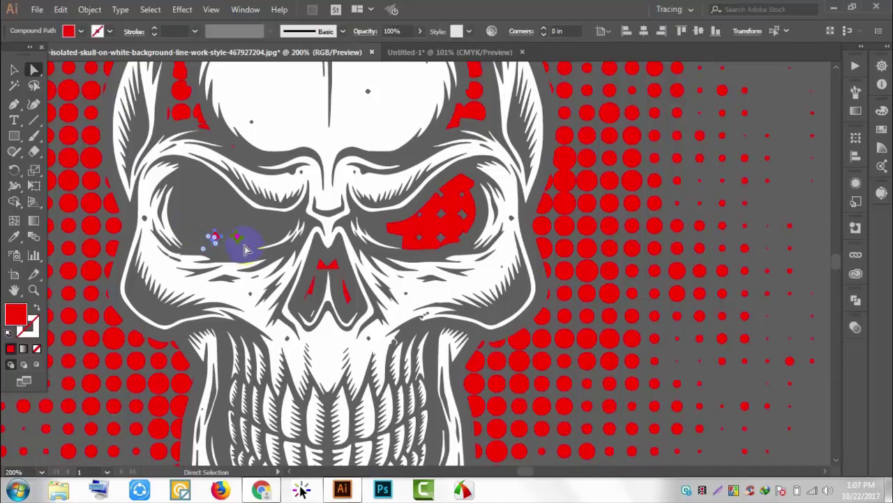
{"action": "key", "text": "Delete"}
- Delete the red shape, pink fragment and stray points inside the right eye socket
{"action": "left_click", "coordinate": [435, 226]}
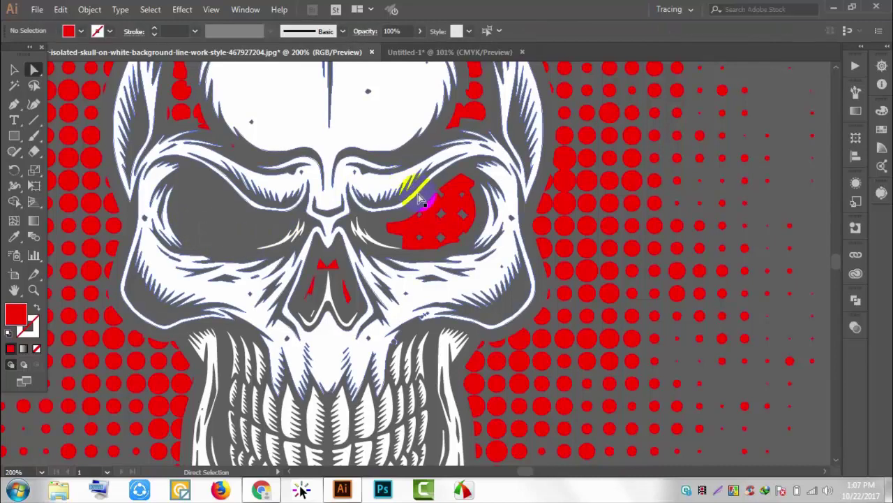
{"action": "left_click", "coordinate": [428, 196]}
{"action": "left_click_drag", "start_coordinate": [432, 201], "coordinate": [449, 231]}
{"action": "left_click", "coordinate": [449, 231]}
{"action": "key", "text": "Delete"}
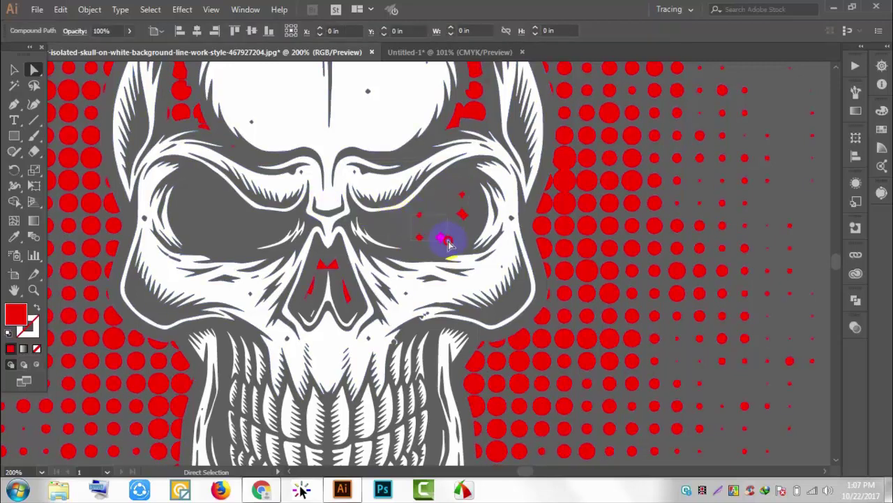
{"action": "left_click", "coordinate": [448, 244]}
{"action": "key", "text": "Delete"}
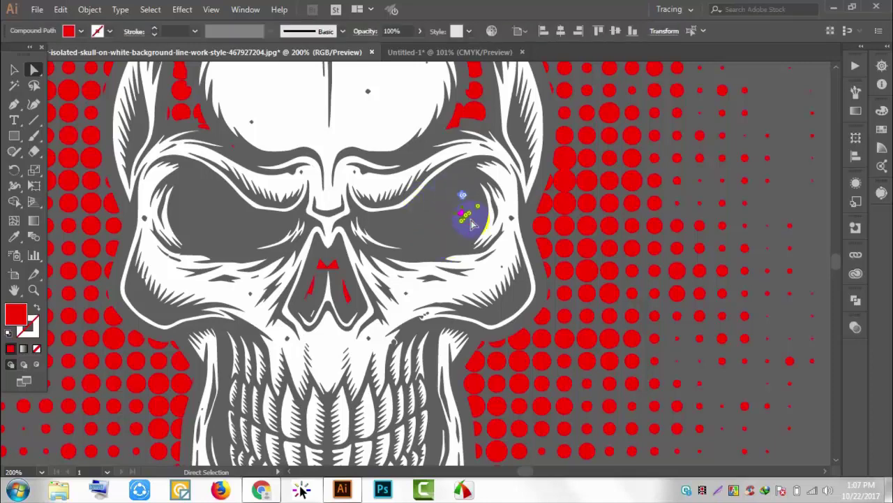
{"action": "key", "text": "Delete"}
- Centre the skull and inspect stray pieces in the nose cavity and upper-right outline
{"action": "scroll", "coordinate": [507, 183], "scroll_direction": "down", "scroll_amount": 8}
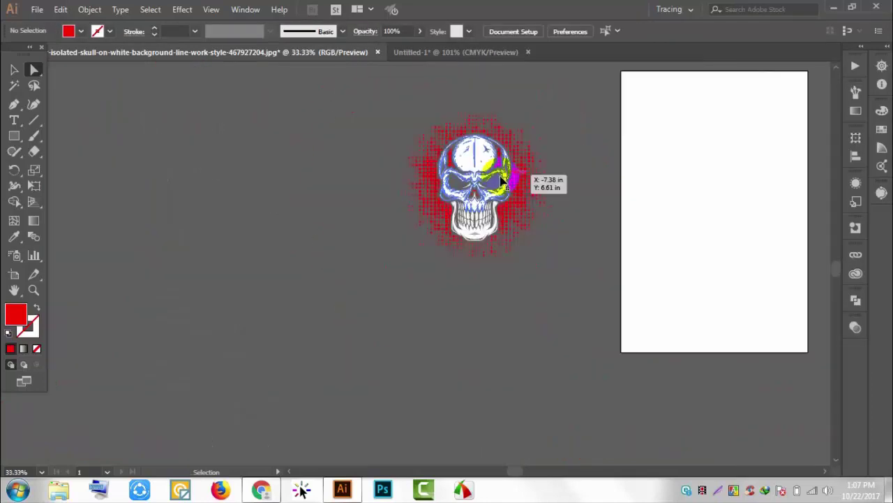
{"action": "scroll", "coordinate": [575, 200], "scroll_direction": "up", "scroll_amount": 7}
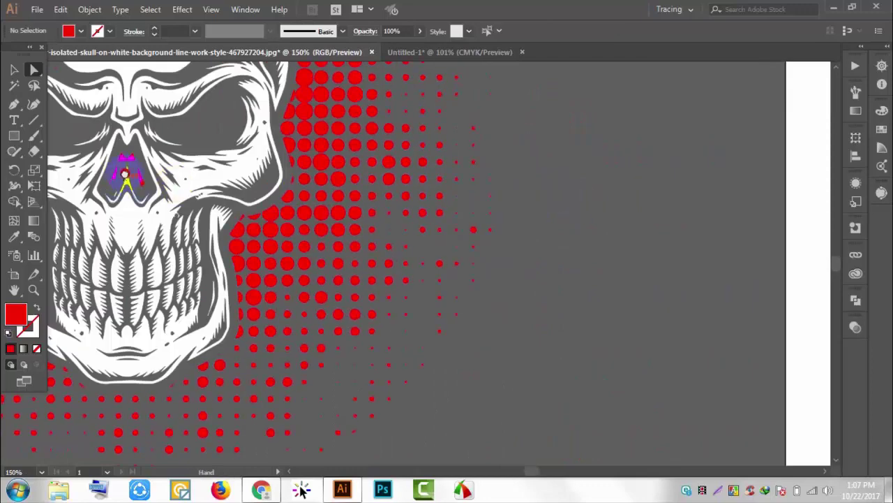
{"action": "left_click_drag", "start_coordinate": [293, 140], "coordinate": [534, 293]}
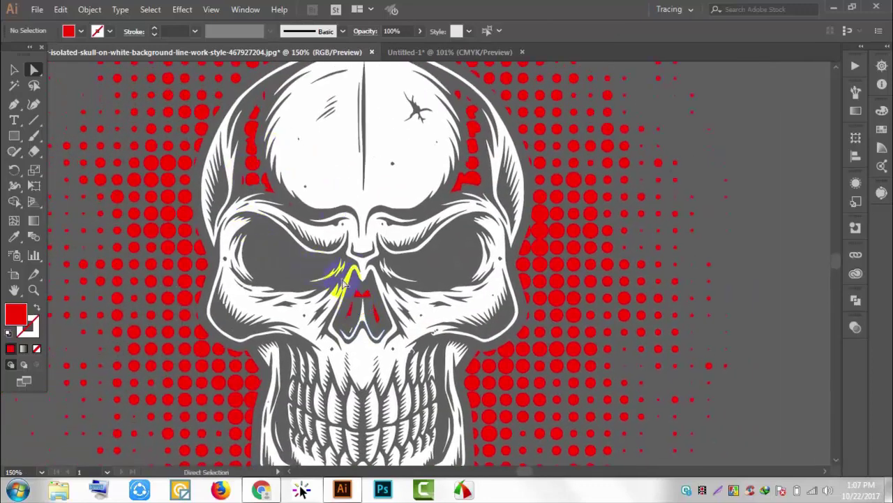
{"action": "scroll", "coordinate": [349, 270], "scroll_direction": "down", "scroll_amount": 2}
{"action": "left_click_drag", "start_coordinate": [363, 244], "coordinate": [363, 252]}
{"action": "left_click", "coordinate": [364, 253]}
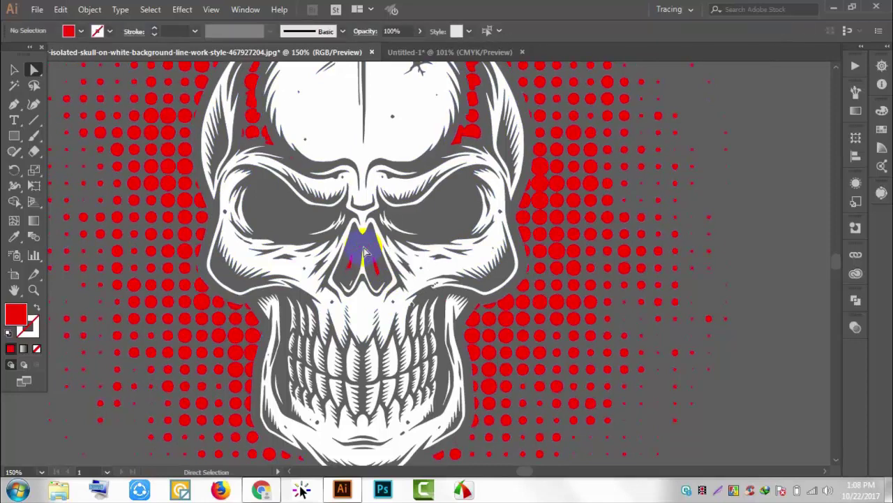
{"action": "scroll", "coordinate": [440, 210], "scroll_direction": "up", "scroll_amount": 2}
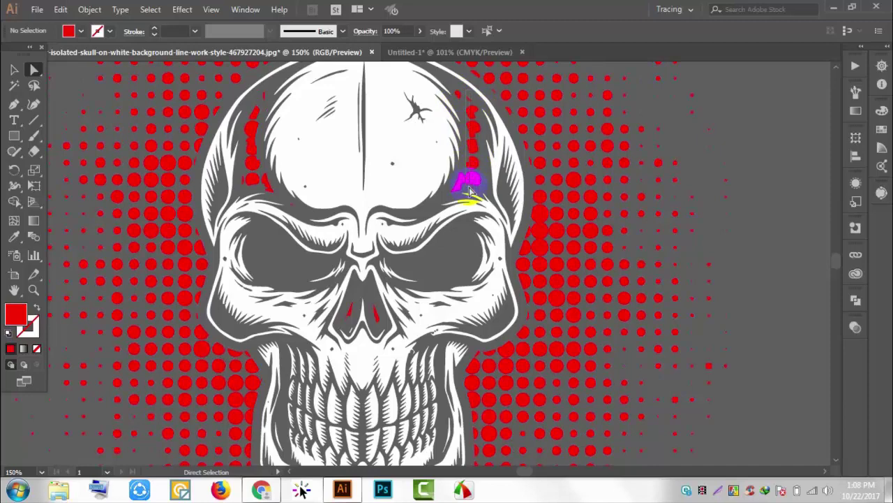
{"action": "left_click", "coordinate": [469, 192]}
{"action": "left_click", "coordinate": [469, 192]}
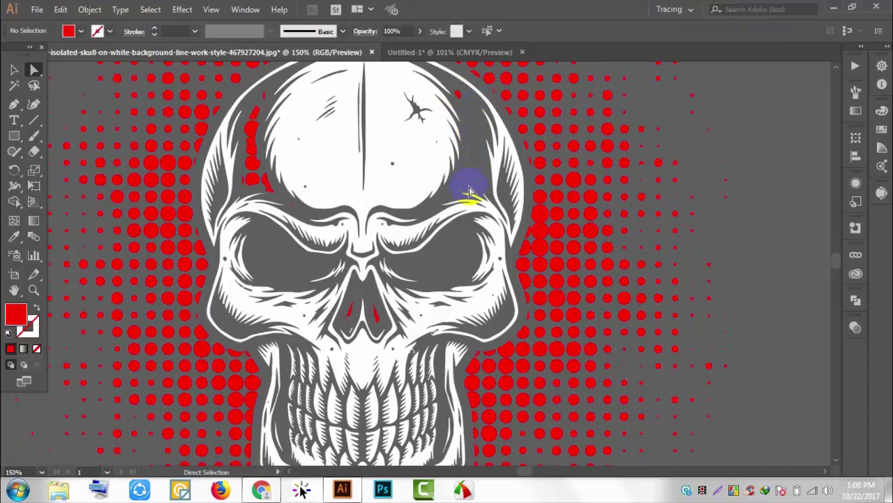
{"action": "left_click", "coordinate": [468, 108]}
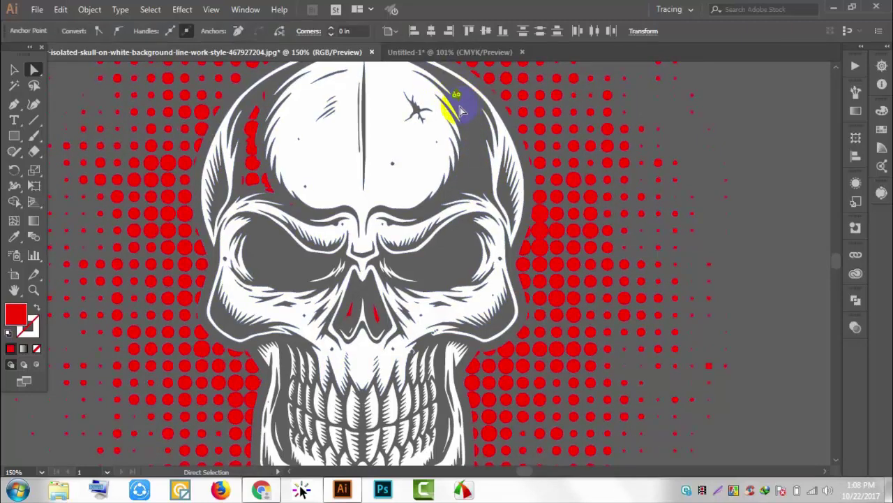
{"action": "left_click", "coordinate": [461, 111]}
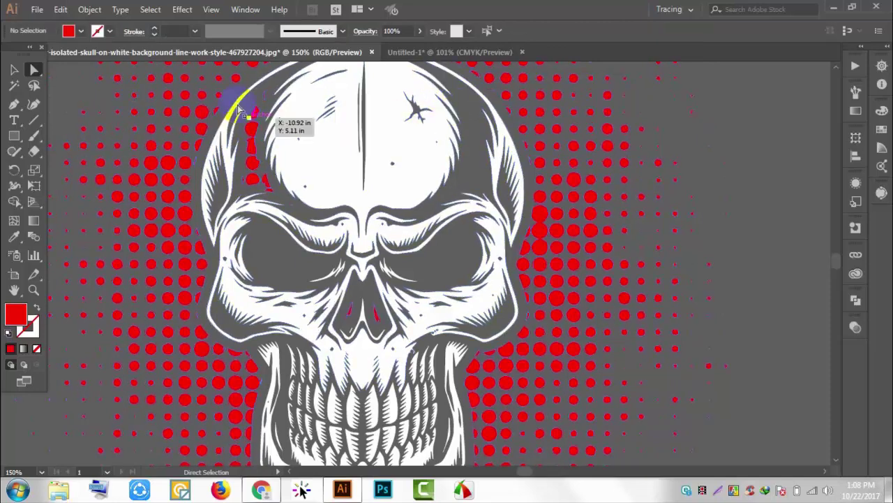
- Delete the red specks along the skull's upper-left edge and zoom back out
{"action": "left_click_drag", "start_coordinate": [238, 110], "coordinate": [253, 104]}
{"action": "left_click", "coordinate": [256, 184]}
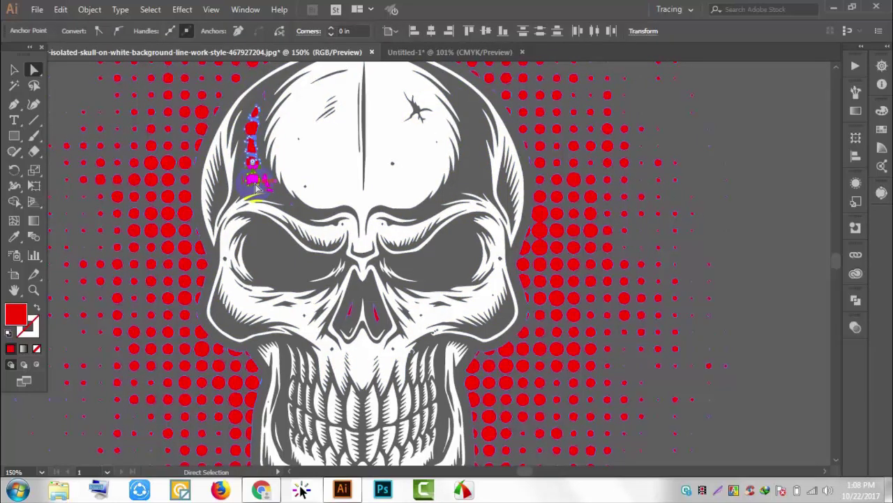
{"action": "key", "text": "Delete"}
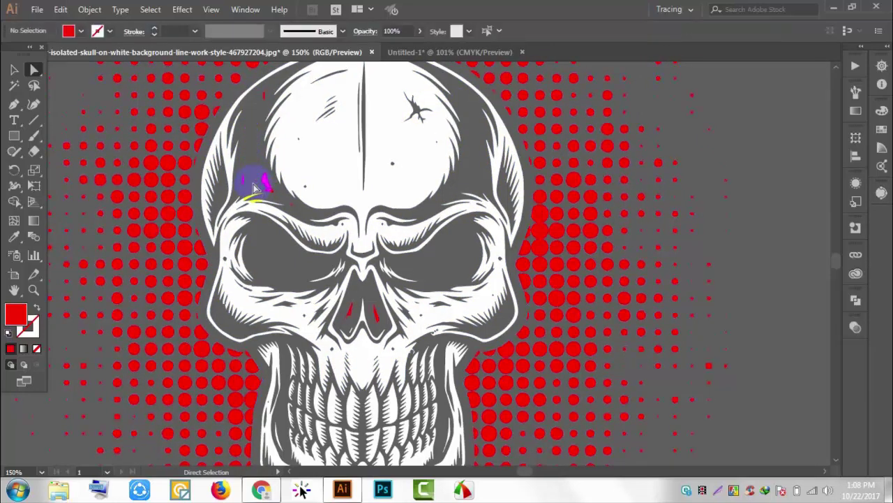
{"action": "left_click", "coordinate": [269, 187]}
{"action": "key", "text": "Delete"}
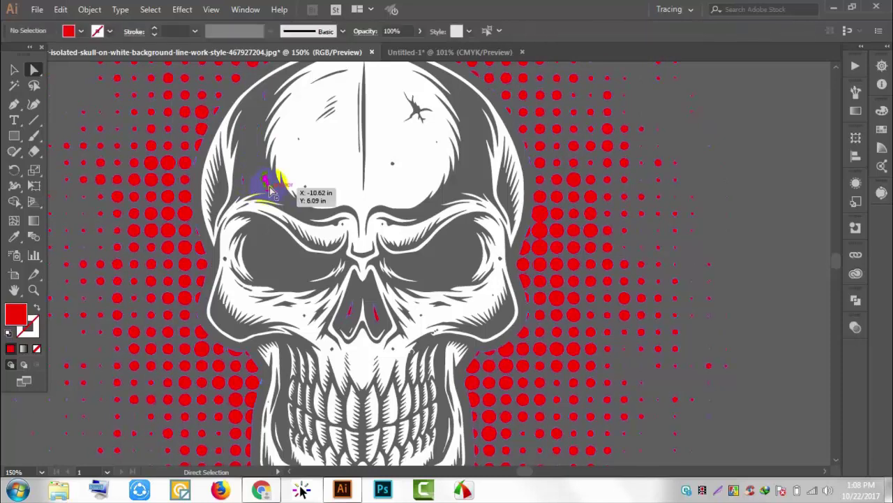
{"action": "left_click", "coordinate": [255, 105]}
{"action": "key", "text": "Delete"}
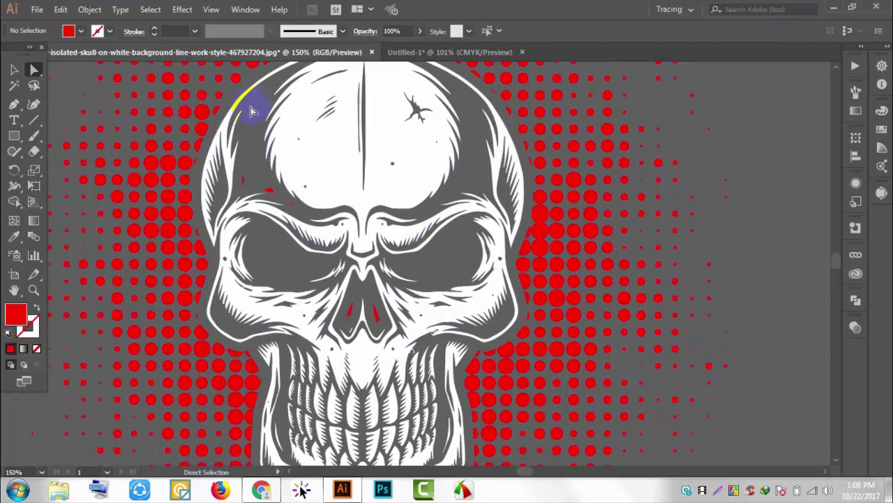
{"action": "left_click", "coordinate": [12, 70]}
{"action": "scroll", "coordinate": [678, 155], "scroll_direction": "down", "scroll_amount": 2}
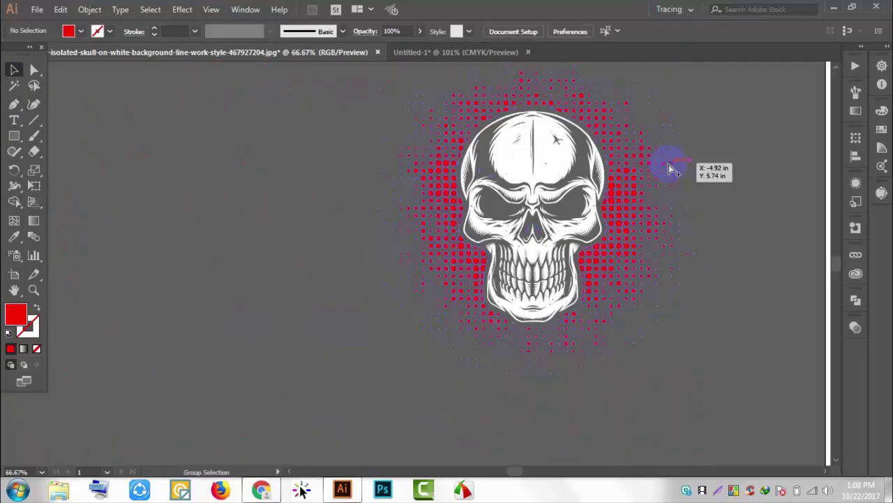
- Check the skull-on-halftone selection, deselect it, and return to the Untitled-1 document
{"action": "mouse_move", "coordinate": [703, 275]}
{"action": "left_mouse_down"}
{"action": "mouse_move", "coordinate": [535, 334]}
{"action": "mouse_move", "coordinate": [499, 279]}
{"action": "left_mouse_up"}
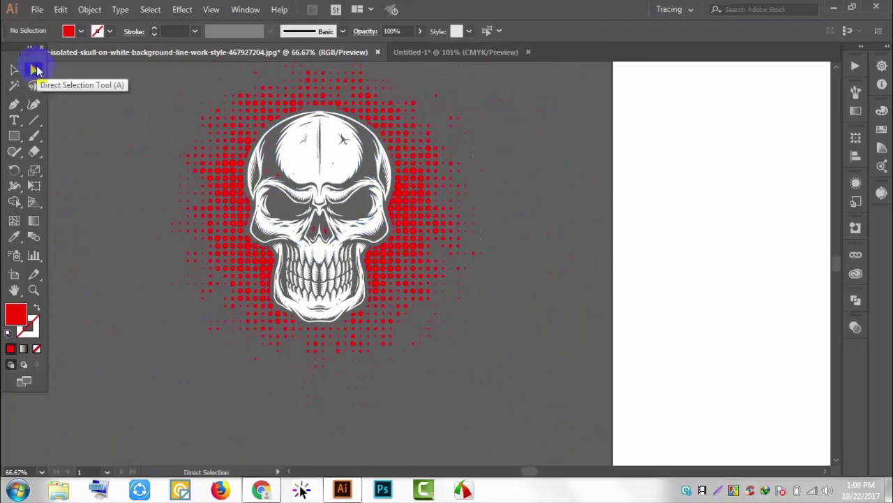
{"action": "left_click_drag", "start_coordinate": [174, 102], "coordinate": [472, 334]}
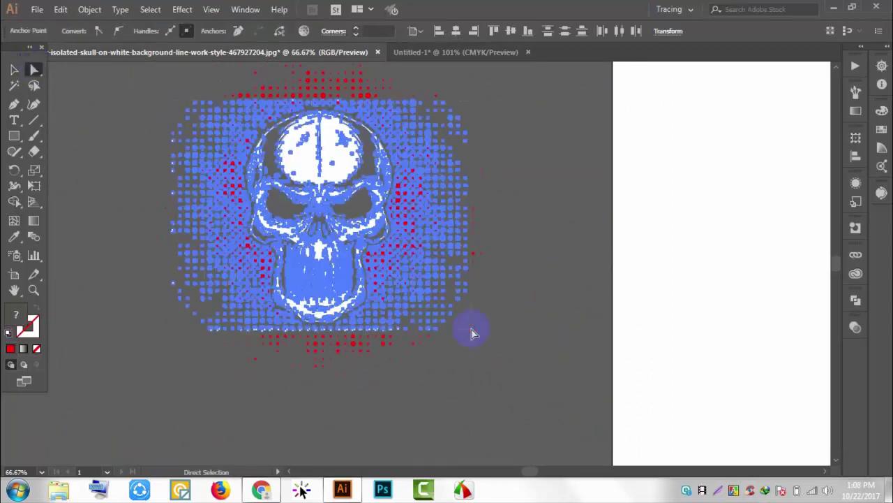
{"action": "left_click", "coordinate": [514, 365]}
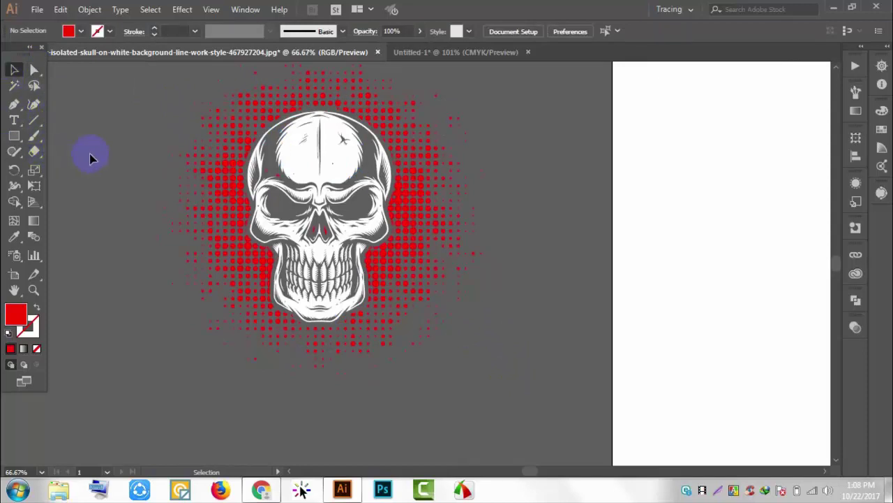
{"action": "left_click", "coordinate": [459, 53]}
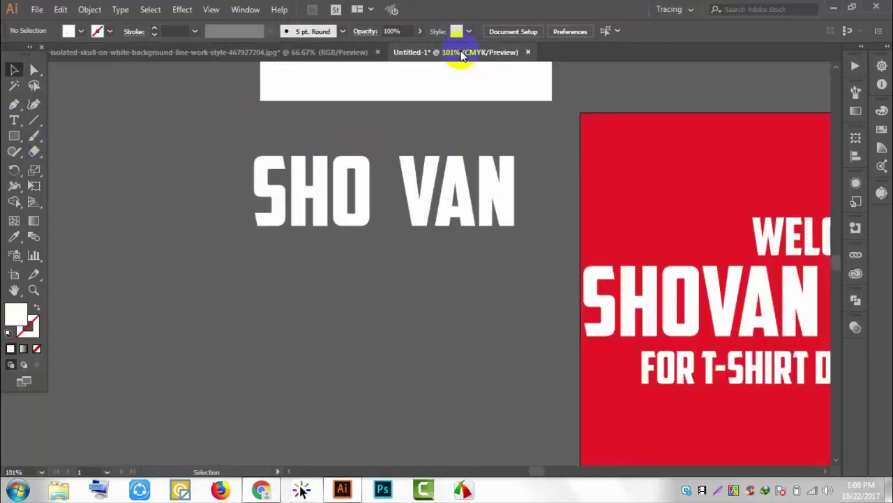
- Draw a white square beside SHO VAN and duplicate it into a column of three
{"action": "mouse_move", "coordinate": [84, 124]}
{"action": "left_mouse_down"}
{"action": "mouse_move", "coordinate": [432, 195]}
{"action": "mouse_move", "coordinate": [242, 119]}
{"action": "left_mouse_up"}
{"action": "left_click", "coordinate": [14, 136]}
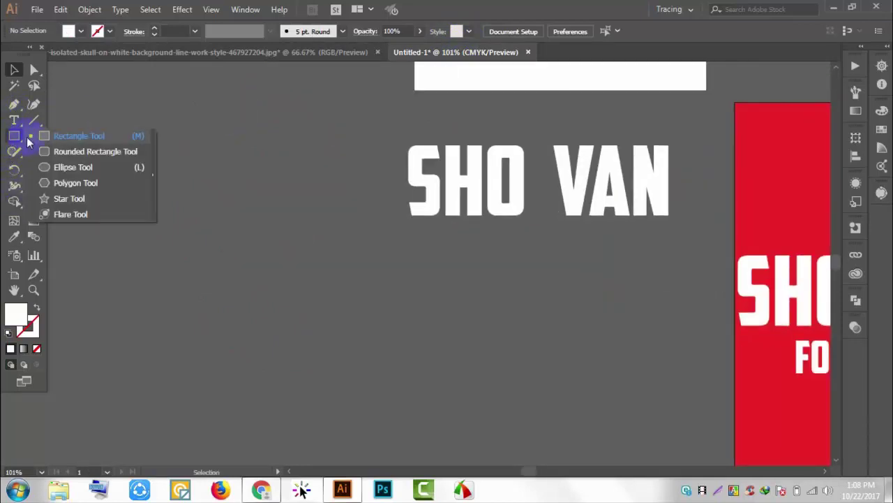
{"action": "left_click", "coordinate": [76, 136]}
{"action": "left_click_drag", "start_coordinate": [98, 176], "coordinate": [175, 254]}
{"action": "left_click", "coordinate": [14, 70]}
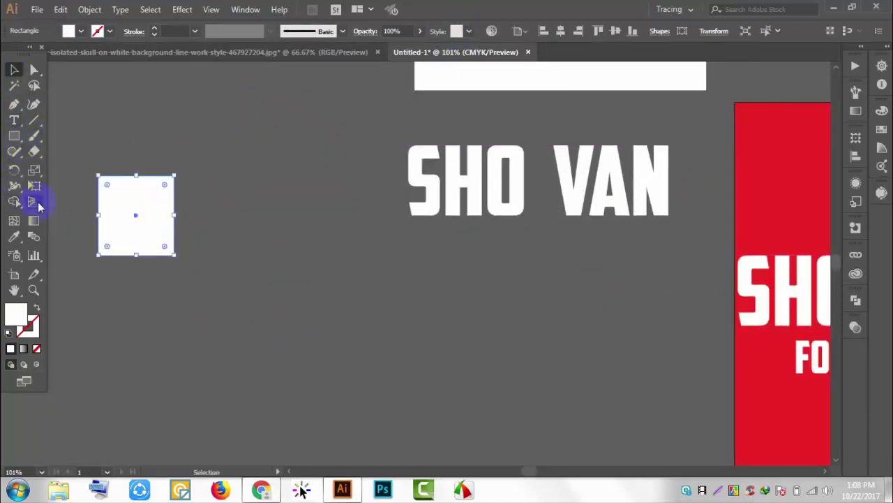
{"action": "scroll", "coordinate": [119, 188], "scroll_direction": "down", "scroll_amount": 1}
{"action": "left_click_drag", "start_coordinate": [121, 183], "coordinate": [117, 278]}
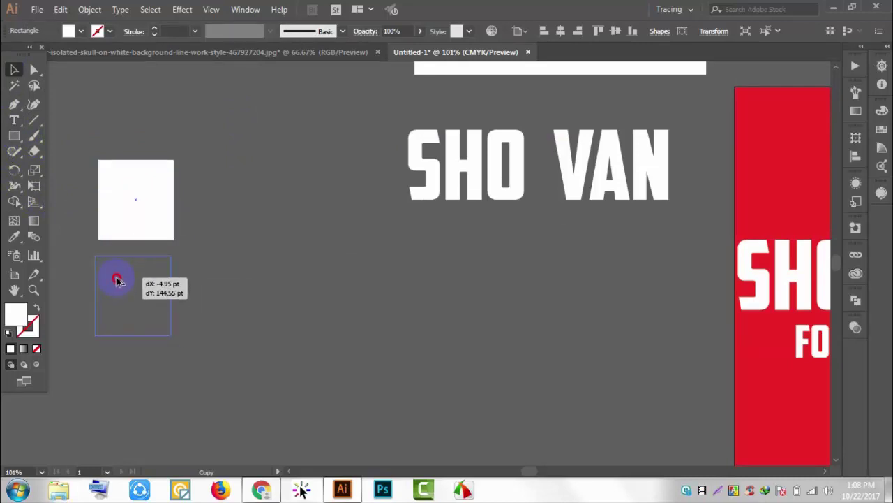
{"action": "key", "text": "ctrl+d"}
{"action": "left_click", "coordinate": [236, 375]}
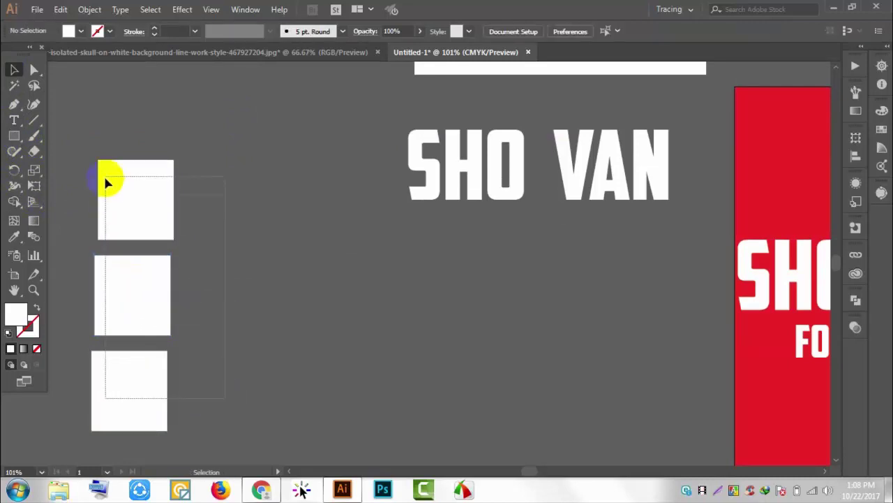
- Copy the column of three squares to the right to build the grid
{"action": "left_click_drag", "start_coordinate": [106, 179], "coordinate": [282, 169]}
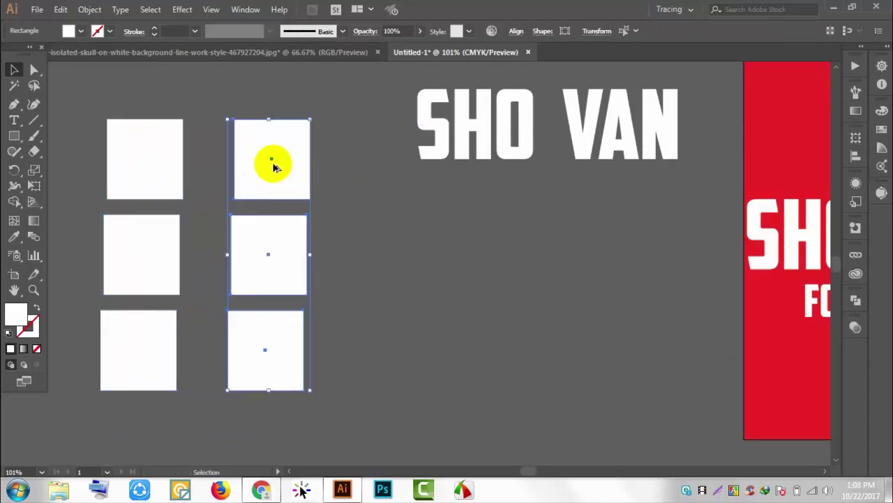
{"action": "left_click_drag", "start_coordinate": [275, 167], "coordinate": [388, 256]}
{"action": "left_click", "coordinate": [488, 233]}
{"action": "scroll", "coordinate": [388, 237], "scroll_direction": "down", "scroll_amount": 1}
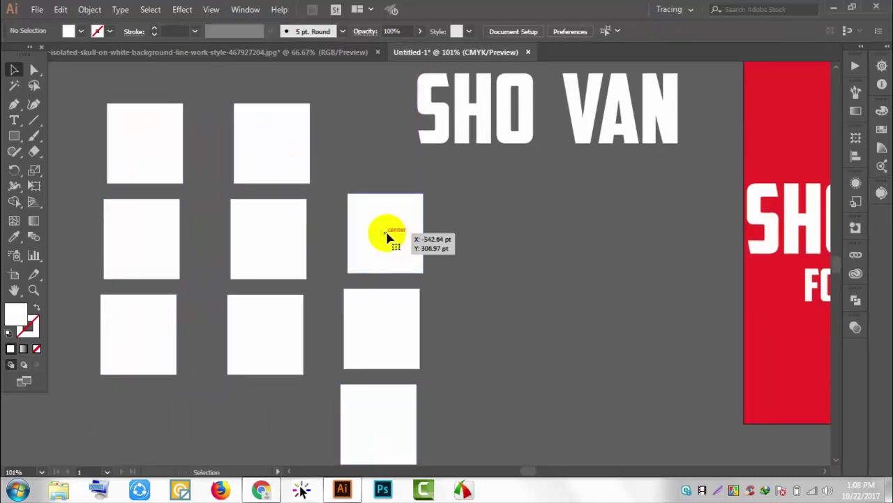
- Colour four squares red by sampling the red card with the Eyedropper
{"action": "left_click", "coordinate": [388, 238]}
{"action": "left_click", "coordinate": [17, 236]}
{"action": "left_click", "coordinate": [798, 170]}
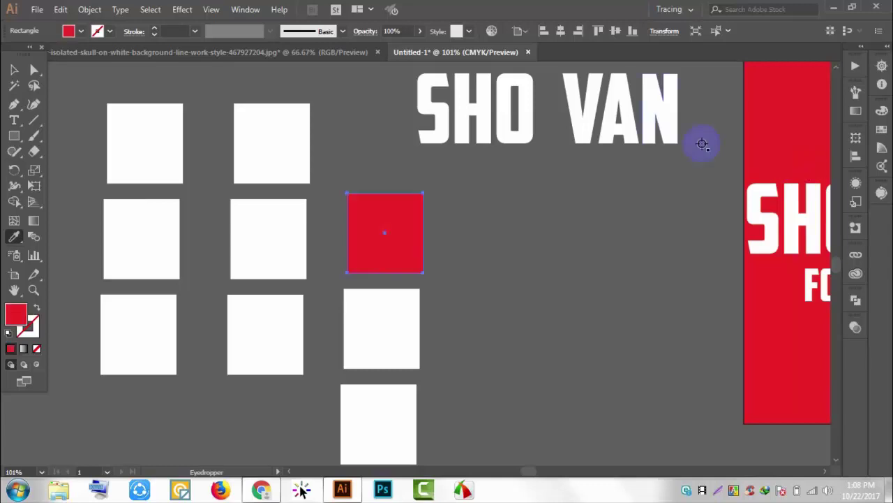
{"action": "left_click", "coordinate": [14, 69]}
{"action": "left_click", "coordinate": [269, 262]}
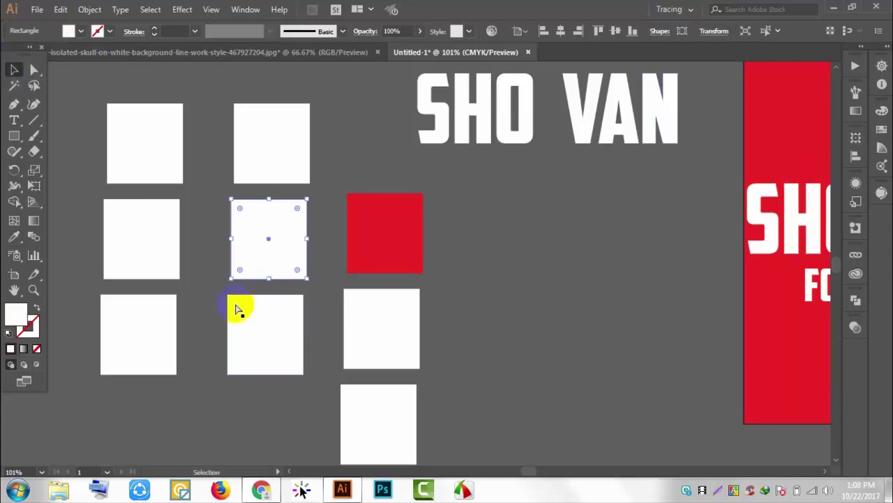
{"action": "left_click", "coordinate": [143, 342]}
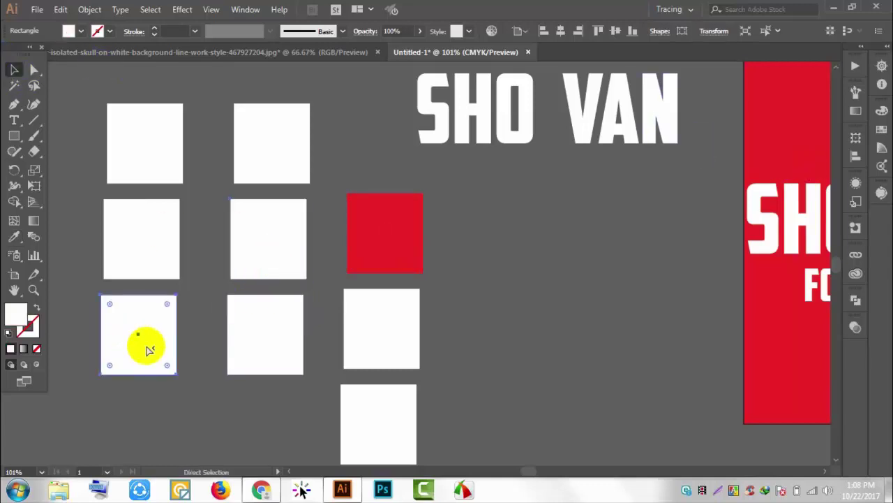
{"action": "left_click", "coordinate": [381, 342], "text": "shift"}
{"action": "left_click", "coordinate": [269, 238], "text": "shift"}
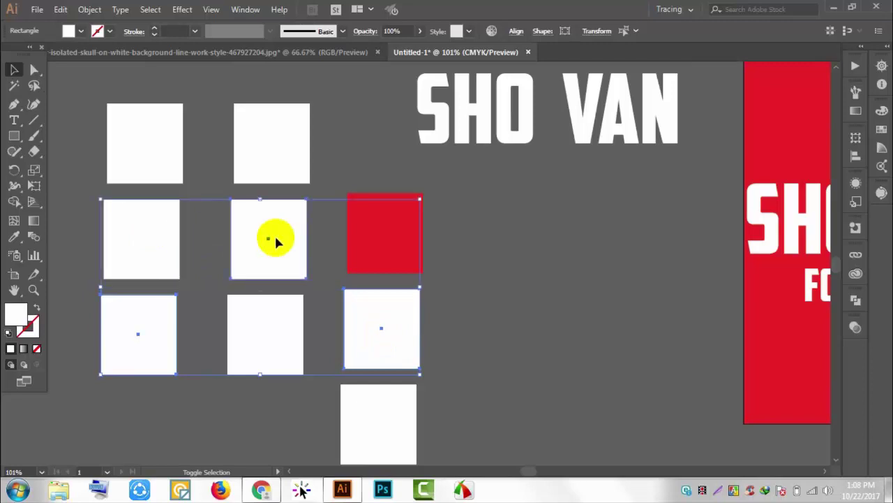
{"action": "left_click", "coordinate": [14, 236]}
{"action": "left_click", "coordinate": [767, 116]}
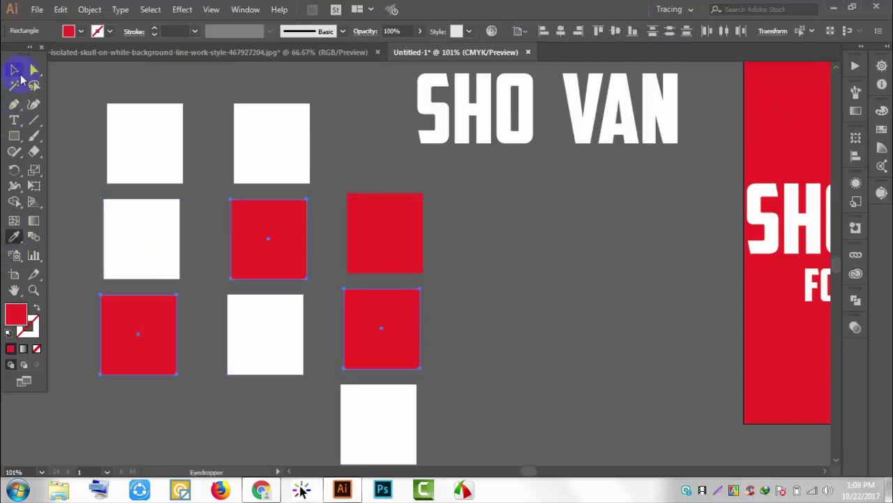
{"action": "left_click", "coordinate": [15, 71]}
- Fill the top-middle, middle-left and bottom-middle squares bright blue
{"action": "left_click", "coordinate": [265, 143]}
{"action": "left_click", "coordinate": [118, 255], "text": "shift"}
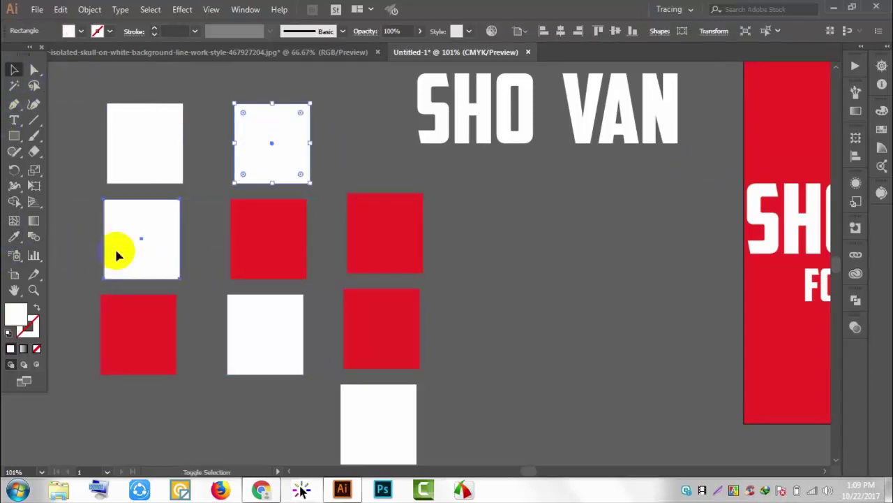
{"action": "left_click", "coordinate": [275, 342], "text": "shift"}
{"action": "double_click", "coordinate": [16, 313]}
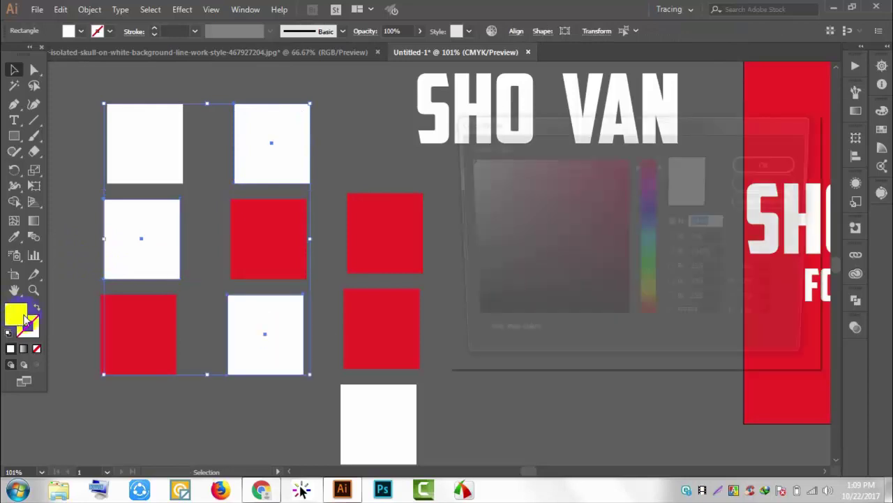
{"action": "left_click_drag", "start_coordinate": [649, 193], "coordinate": [648, 224]}
{"action": "left_click_drag", "start_coordinate": [612, 179], "coordinate": [626, 163]}
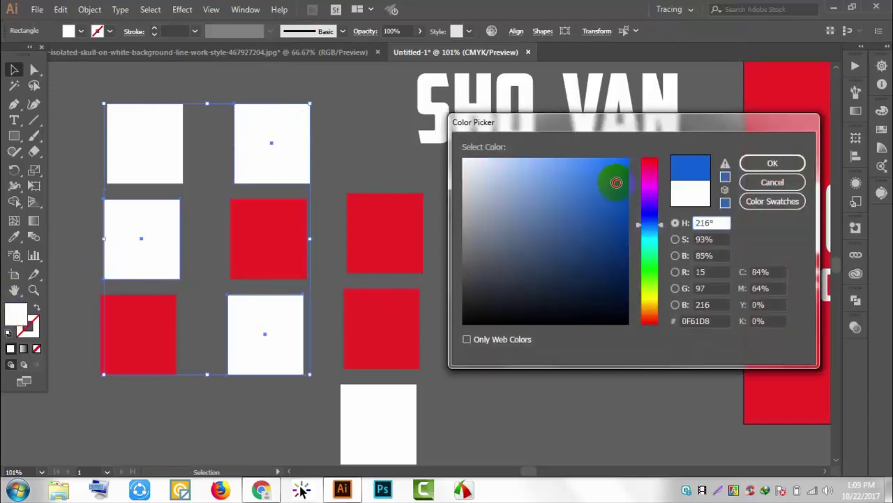
{"action": "left_click", "coordinate": [747, 166]}
{"action": "left_click", "coordinate": [554, 225]}
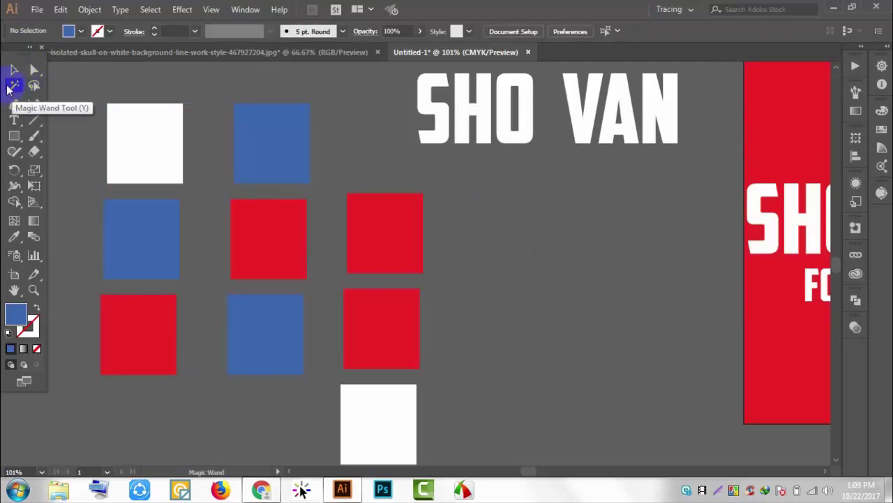
- Magic Wand-select the blue squares, then all the red squares by their shared colour
{"action": "left_click", "coordinate": [249, 144]}
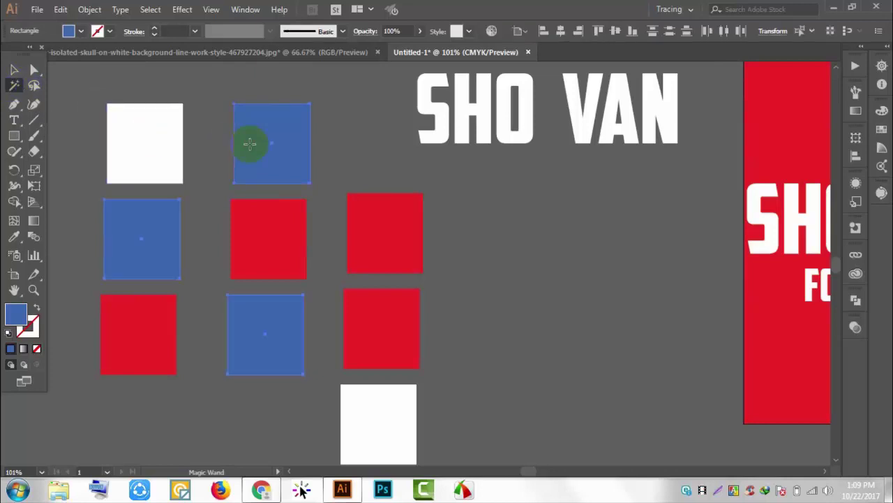
{"action": "left_click", "coordinate": [372, 222]}
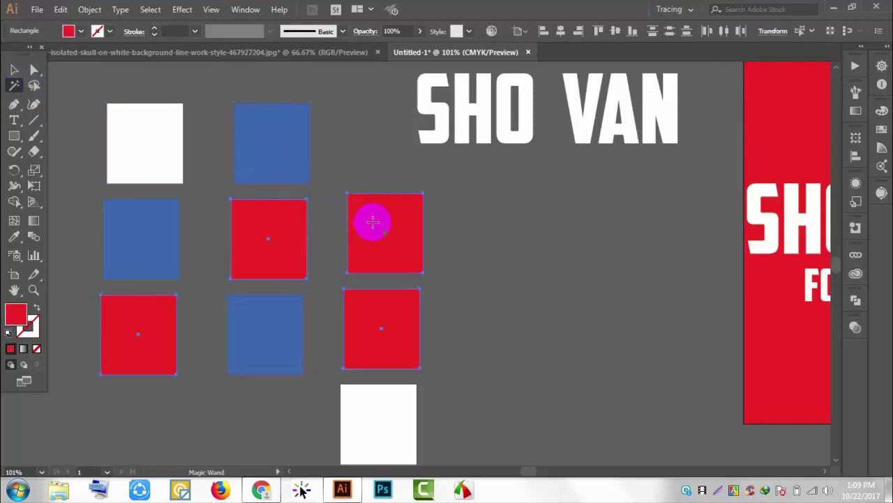
{"action": "scroll", "coordinate": [189, 246], "scroll_direction": "up", "scroll_amount": 1}
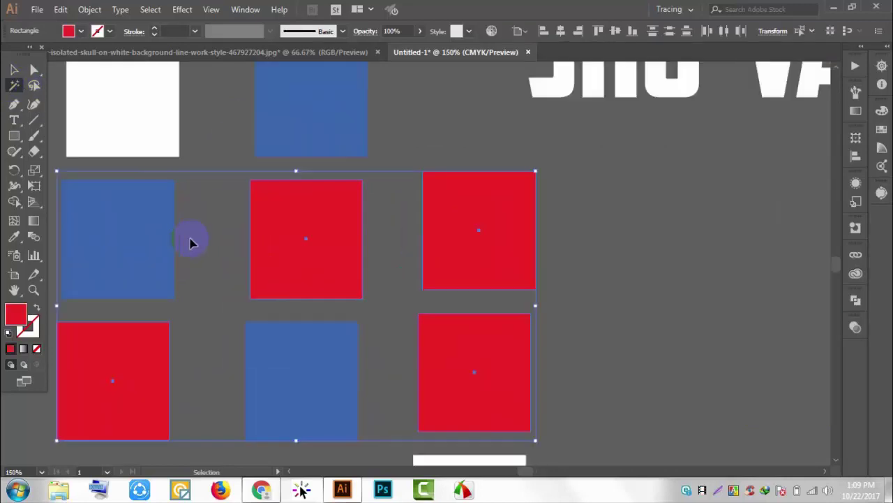
{"action": "scroll", "coordinate": [220, 119], "scroll_direction": "down", "scroll_amount": 2}
{"action": "left_click", "coordinate": [270, 124]}
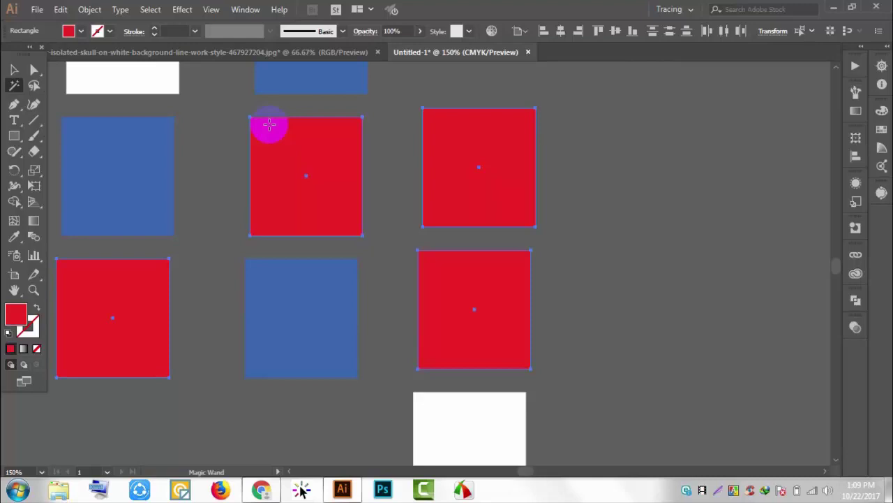
- Pan across the grid and Magic Wand-select the blue squares and other colour groups
{"action": "scroll", "coordinate": [165, 175], "scroll_direction": "up", "scroll_amount": 1}
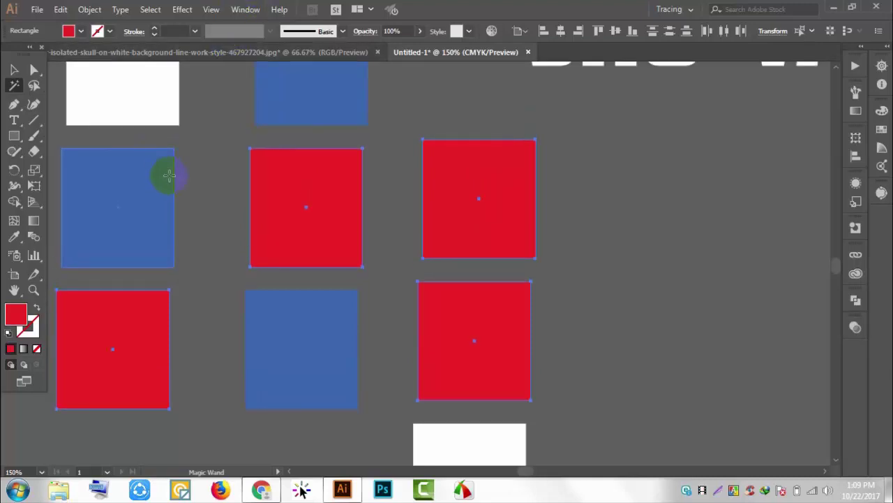
{"action": "scroll", "coordinate": [289, 119], "scroll_direction": "up", "scroll_amount": 1}
{"action": "scroll", "coordinate": [234, 122], "scroll_direction": "up", "scroll_amount": 1}
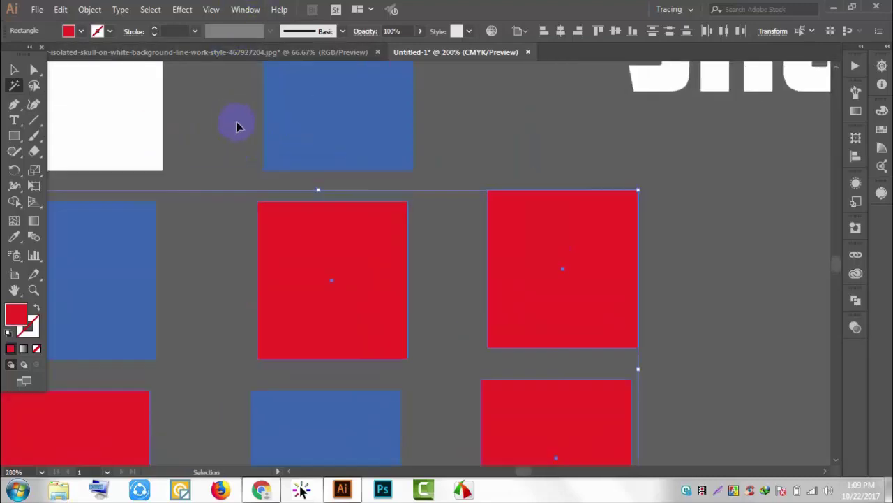
{"action": "left_click_drag", "start_coordinate": [203, 137], "coordinate": [286, 124]}
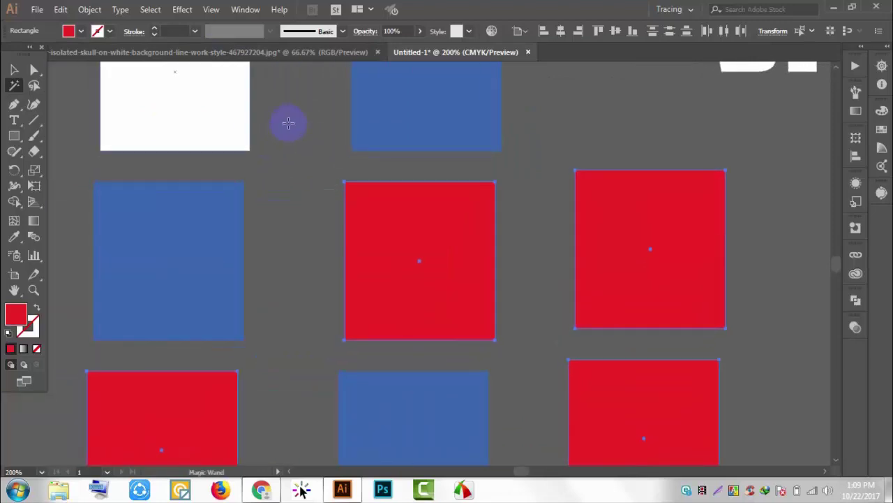
{"action": "left_click", "coordinate": [405, 89]}
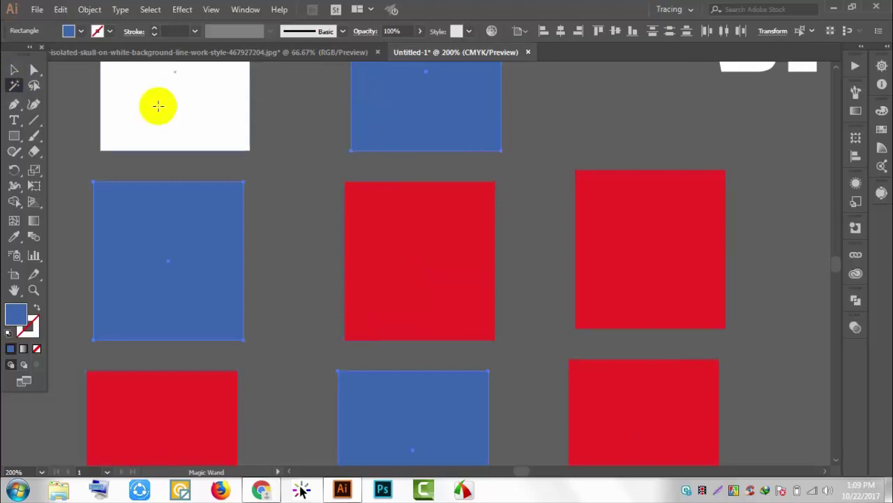
{"action": "left_click", "coordinate": [239, 207]}
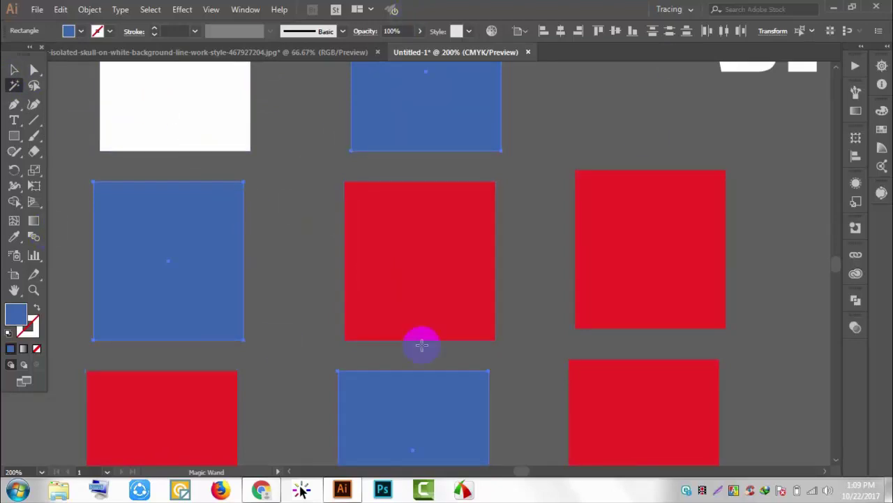
{"action": "left_click", "coordinate": [398, 397]}
- Delete the current colour selection, then undo to restore it
{"action": "scroll", "coordinate": [267, 151], "scroll_direction": "down", "scroll_amount": 2}
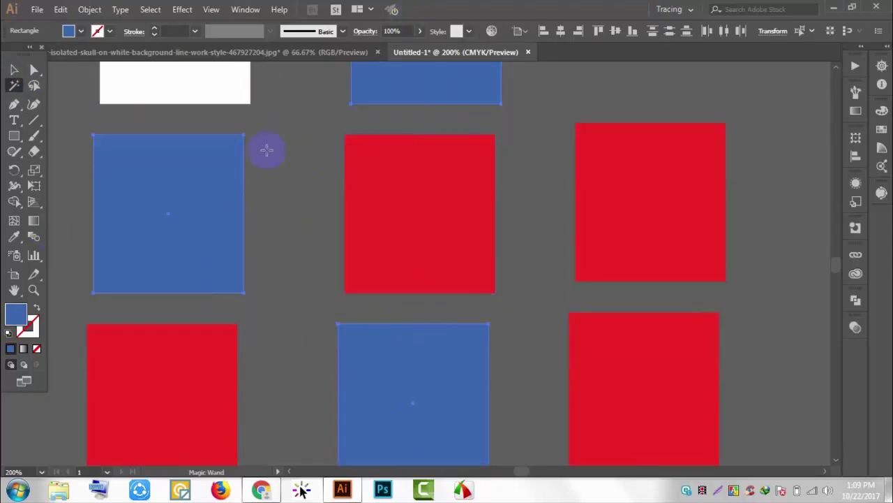
{"action": "scroll", "coordinate": [205, 240], "scroll_direction": "down", "scroll_amount": 1}
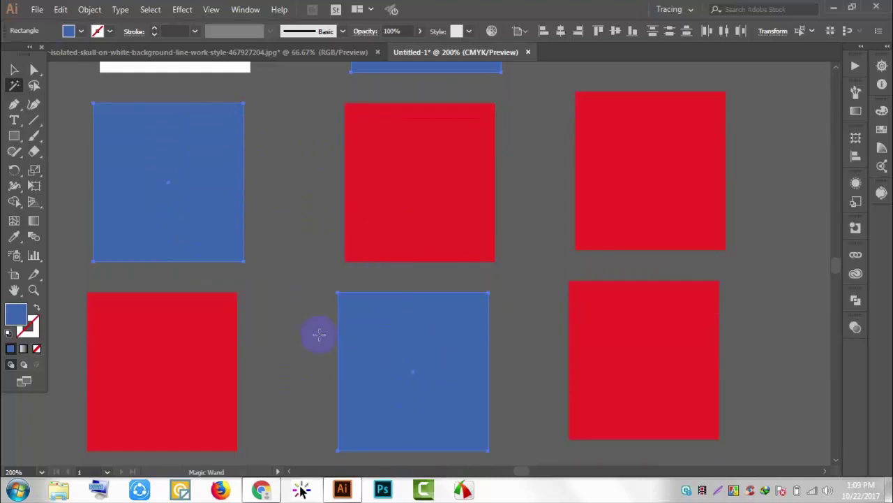
{"action": "scroll", "coordinate": [190, 214], "scroll_direction": "up", "scroll_amount": 1}
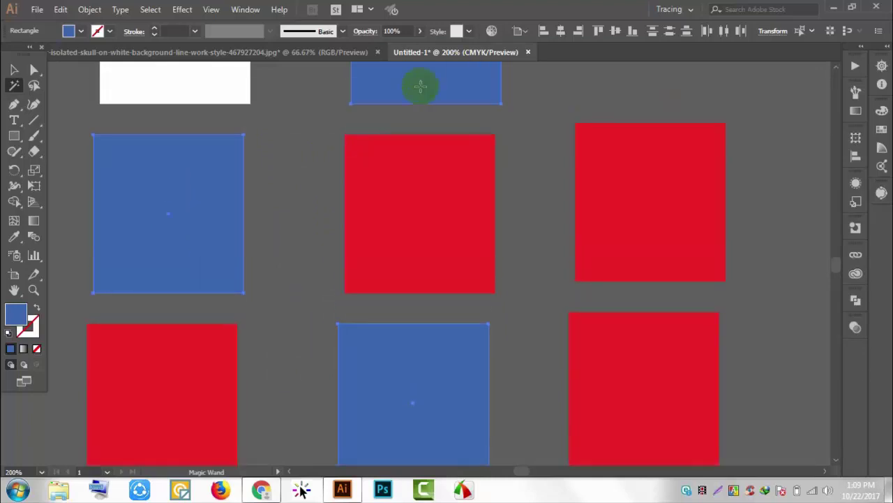
{"action": "scroll", "coordinate": [422, 116], "scroll_direction": "up", "scroll_amount": 2}
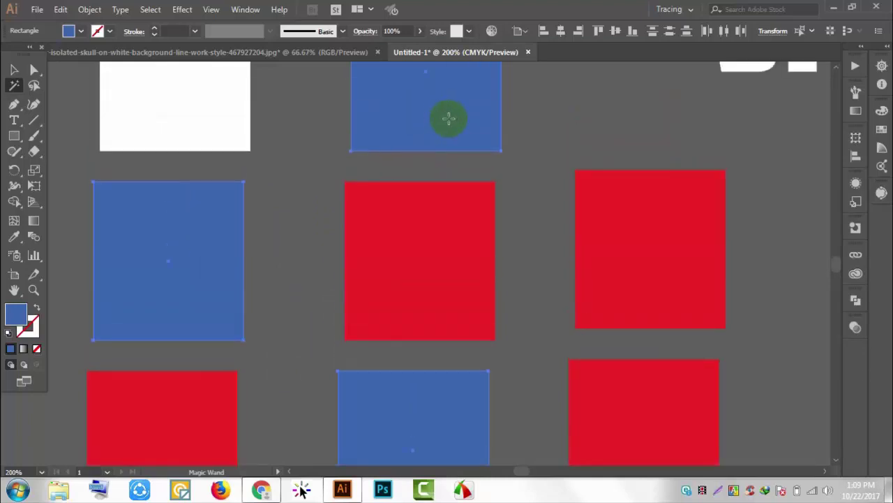
{"action": "key", "text": "Delete"}
{"action": "key", "text": "ctrl+z"}
- Select all red squares by colour, delete them, and undo to bring them back
{"action": "scroll", "coordinate": [419, 171], "scroll_direction": "down", "scroll_amount": 1}
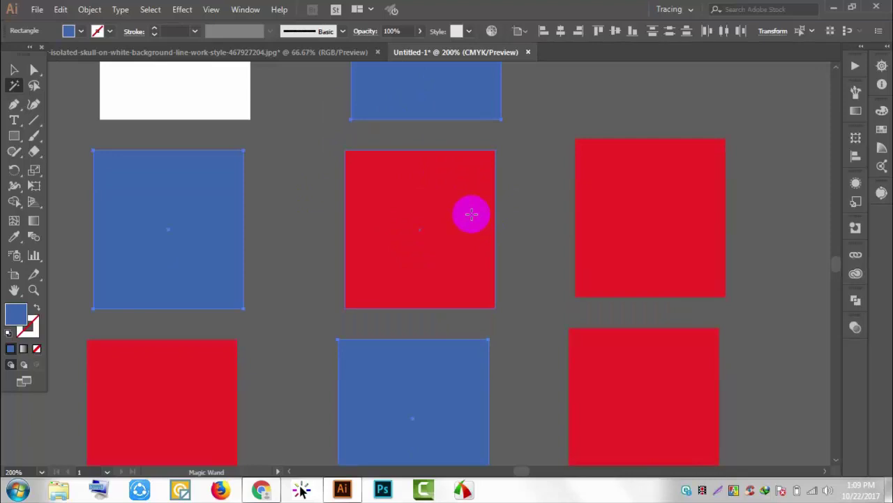
{"action": "left_click", "coordinate": [472, 215]}
{"action": "scroll", "coordinate": [472, 215], "scroll_direction": "down", "scroll_amount": 2}
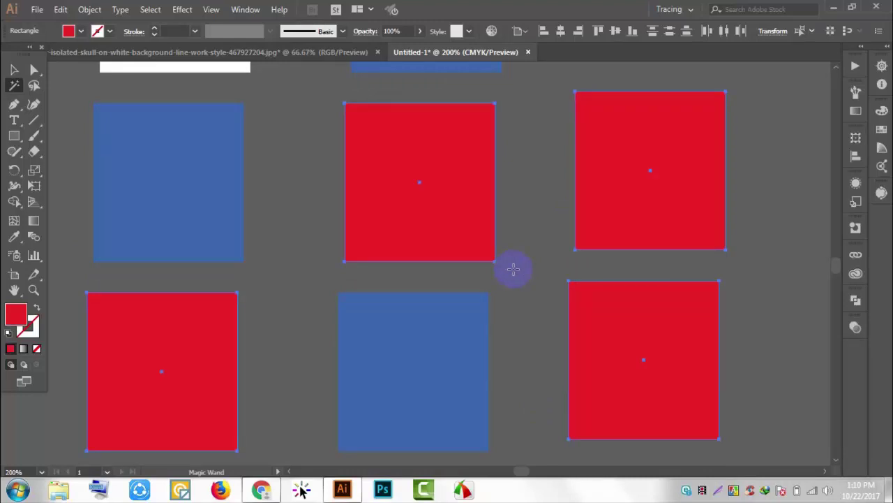
{"action": "scroll", "coordinate": [540, 228], "scroll_direction": "up", "scroll_amount": 1}
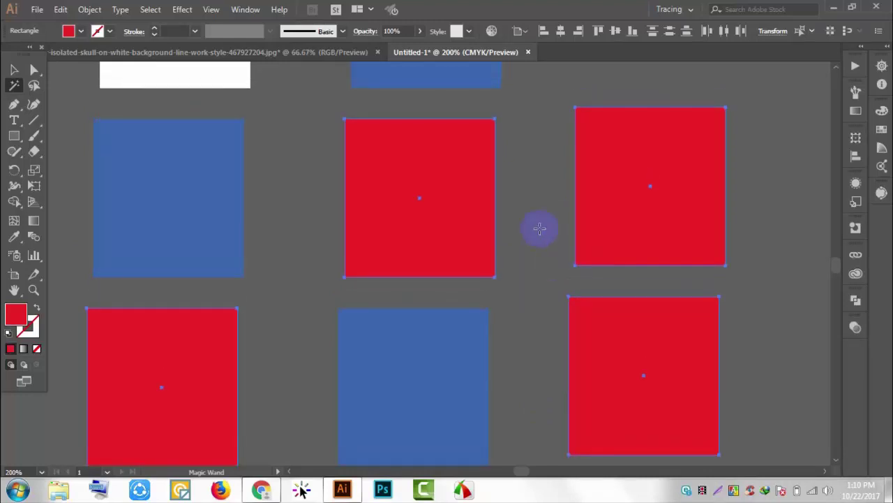
{"action": "left_click", "coordinate": [555, 216]}
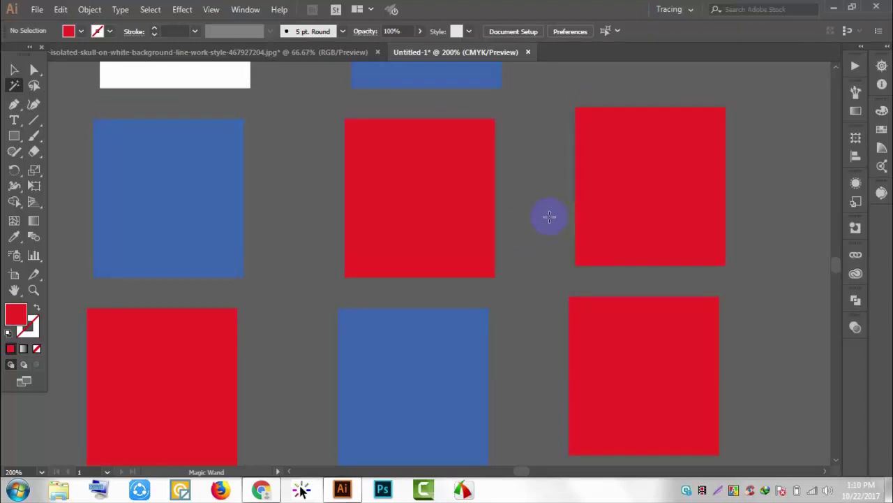
{"action": "left_click", "coordinate": [399, 192]}
{"action": "key", "text": "Delete"}
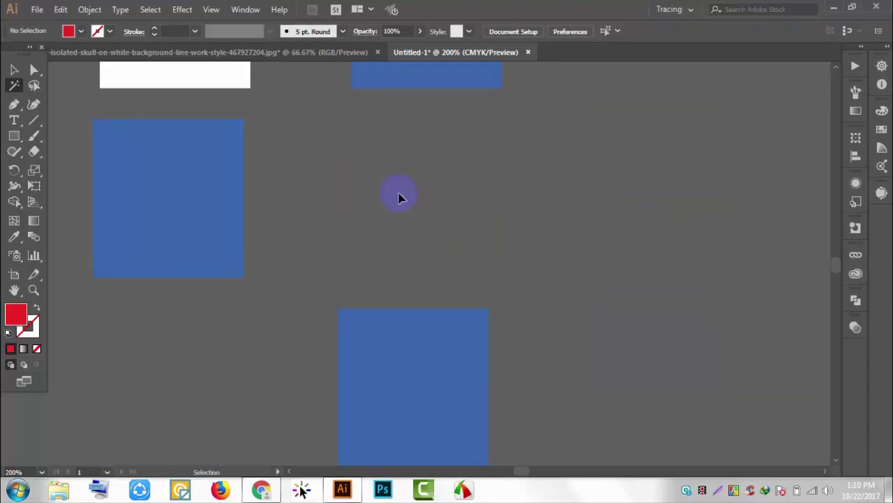
{"action": "key", "text": "ctrl+z"}
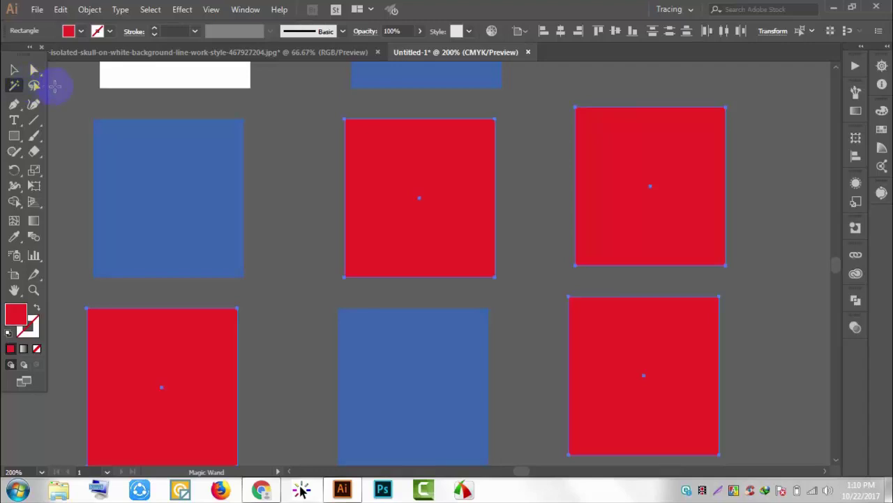
- Switch to the Lasso tool and scroll the view
{"action": "left_click", "coordinate": [35, 86]}
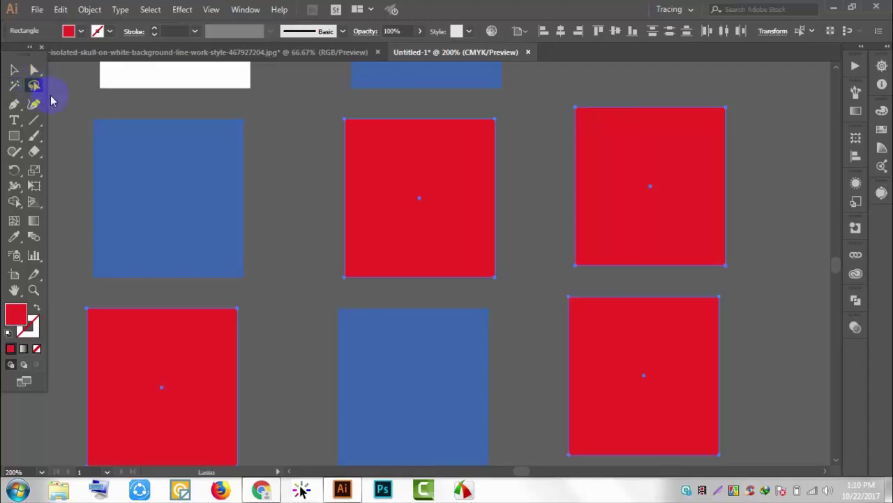
{"action": "scroll", "coordinate": [104, 120], "scroll_direction": "up", "scroll_amount": 2}
{"action": "scroll", "coordinate": [202, 172], "scroll_direction": "up", "scroll_amount": 2}
{"action": "scroll", "coordinate": [71, 108], "scroll_direction": "up", "scroll_amount": 2}
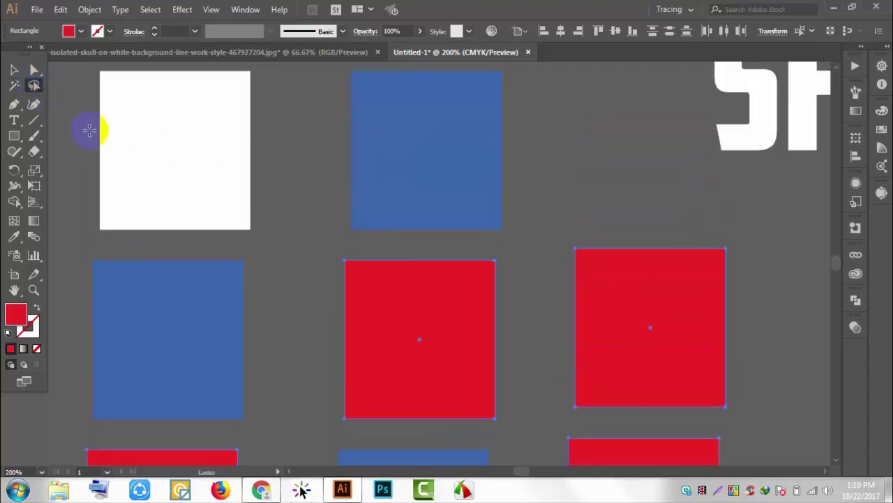
{"action": "scroll", "coordinate": [95, 135], "scroll_direction": "up", "scroll_amount": 1}
{"action": "scroll", "coordinate": [184, 114], "scroll_direction": "up", "scroll_amount": 1}
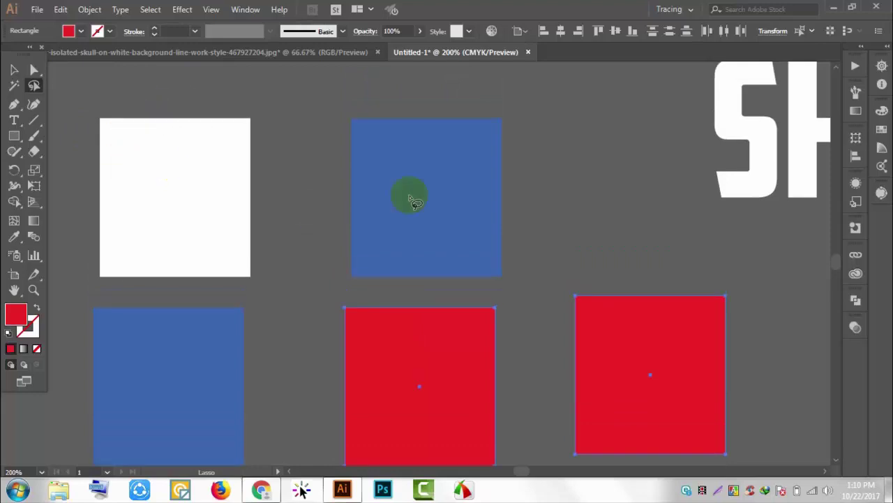
- In the skull document, lasso and delete the stray red speck in the nostril
{"action": "scroll", "coordinate": [564, 166], "scroll_direction": "down", "scroll_amount": 2}
{"action": "left_click", "coordinate": [210, 52]}
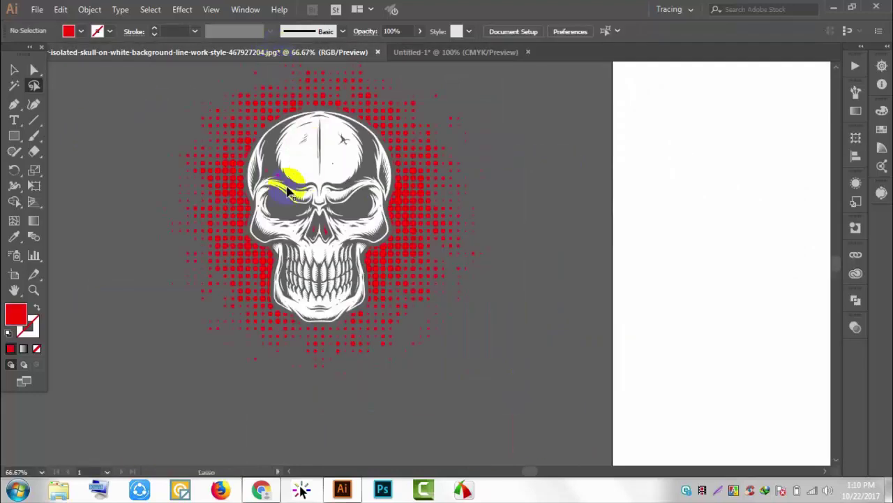
{"action": "scroll", "coordinate": [301, 227], "scroll_direction": "up", "scroll_amount": 4}
{"action": "scroll", "coordinate": [179, 180], "scroll_direction": "down", "scroll_amount": 5}
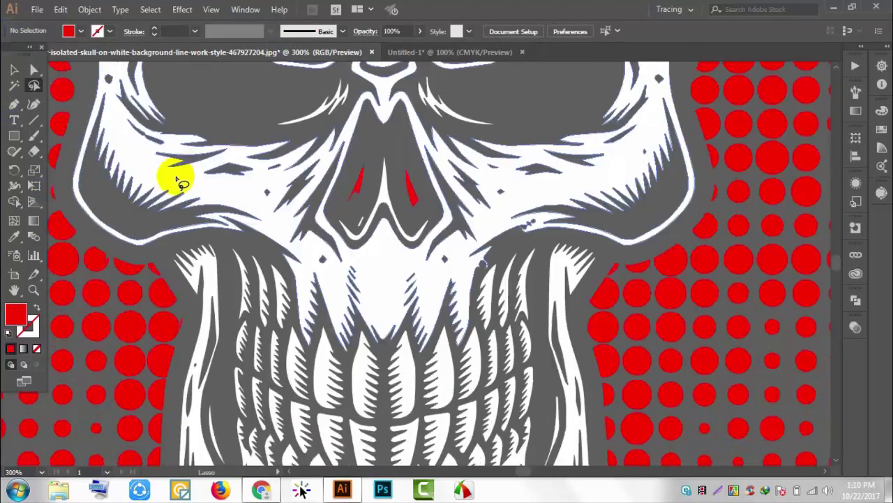
{"action": "mouse_move", "coordinate": [351, 197]}
{"action": "left_mouse_down"}
{"action": "mouse_move", "coordinate": [365, 143]}
{"action": "mouse_move", "coordinate": [351, 192]}
{"action": "mouse_move", "coordinate": [385, 153]}
{"action": "left_mouse_up"}
{"action": "left_click", "coordinate": [35, 85]}
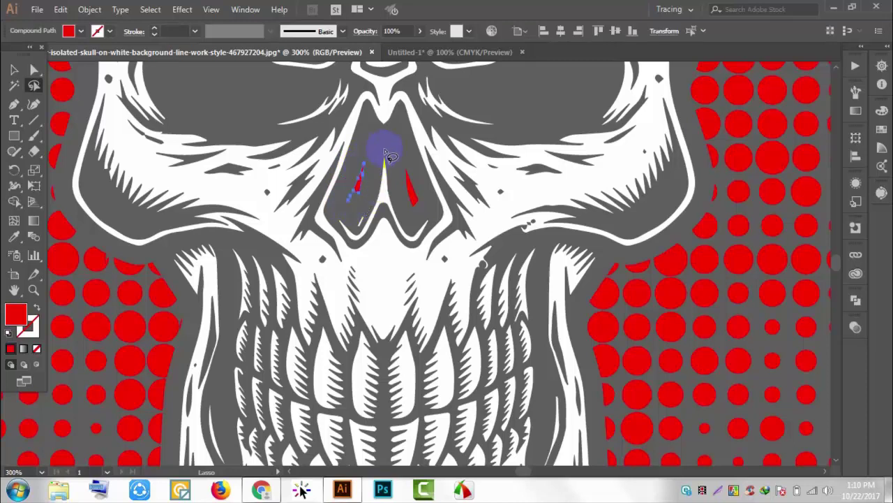
{"action": "key", "text": "Delete"}
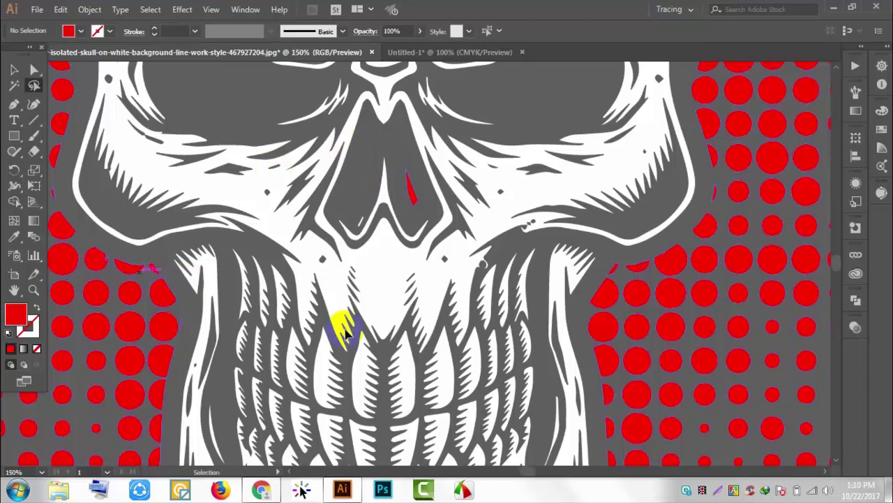
- Zoom in and lasso the white spike beside the nose
{"action": "scroll", "coordinate": [339, 319], "scroll_direction": "down", "scroll_amount": 2}
{"action": "scroll", "coordinate": [296, 309], "scroll_direction": "up", "scroll_amount": 4}
{"action": "scroll", "coordinate": [285, 309], "scroll_direction": "up", "scroll_amount": 2}
{"action": "scroll", "coordinate": [294, 315], "scroll_direction": "up", "scroll_amount": 1}
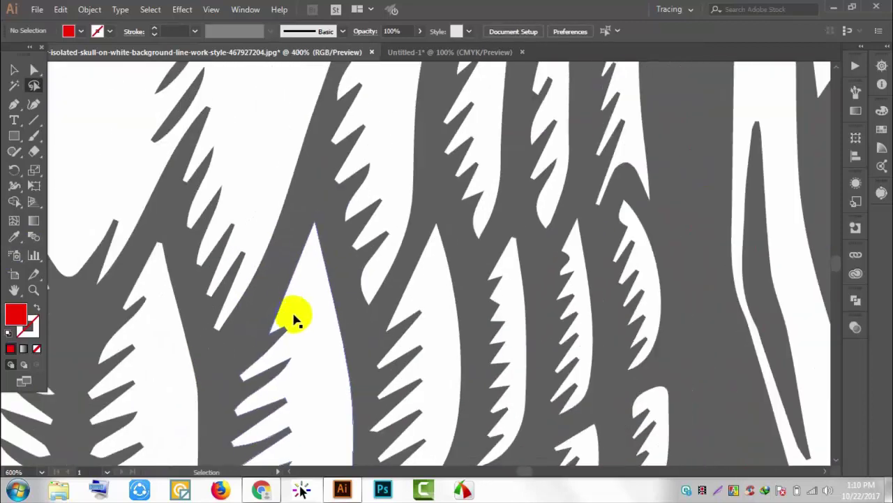
{"action": "scroll", "coordinate": [293, 315], "scroll_direction": "down", "scroll_amount": 4}
{"action": "scroll", "coordinate": [293, 314], "scroll_direction": "up", "scroll_amount": 1}
{"action": "scroll", "coordinate": [412, 180], "scroll_direction": "up", "scroll_amount": 2}
{"action": "scroll", "coordinate": [502, 209], "scroll_direction": "up", "scroll_amount": 2}
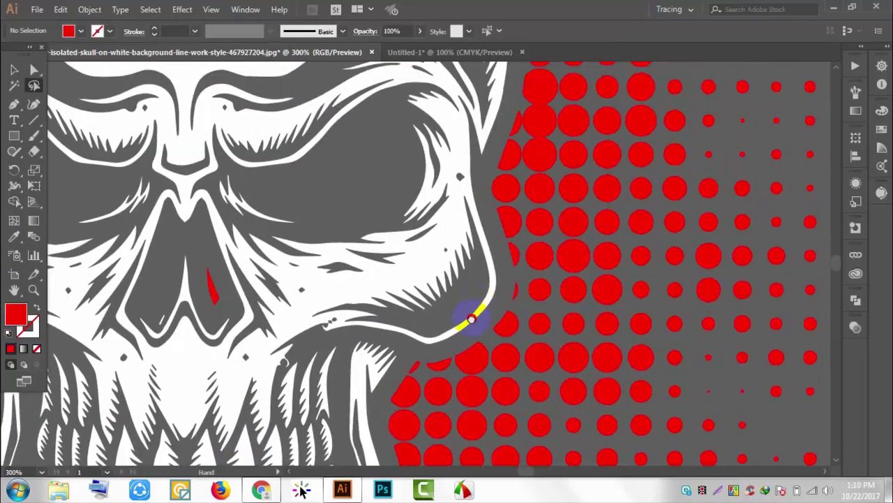
{"action": "scroll", "coordinate": [474, 315], "scroll_direction": "up", "scroll_amount": 2}
{"action": "scroll", "coordinate": [499, 375], "scroll_direction": "up", "scroll_amount": 1}
{"action": "scroll", "coordinate": [280, 318], "scroll_direction": "up", "scroll_amount": 2}
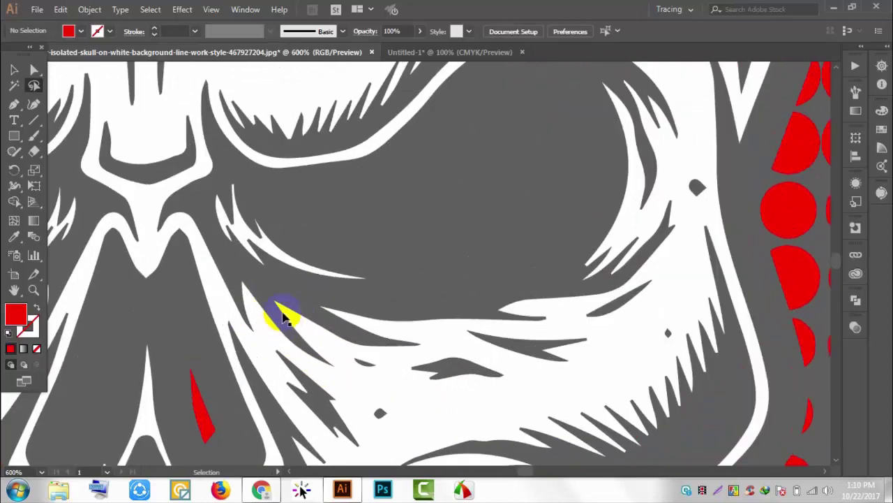
{"action": "mouse_move", "coordinate": [219, 190]}
{"action": "left_mouse_down"}
{"action": "mouse_move", "coordinate": [255, 268]}
{"action": "mouse_move", "coordinate": [271, 268]}
{"action": "left_mouse_up"}
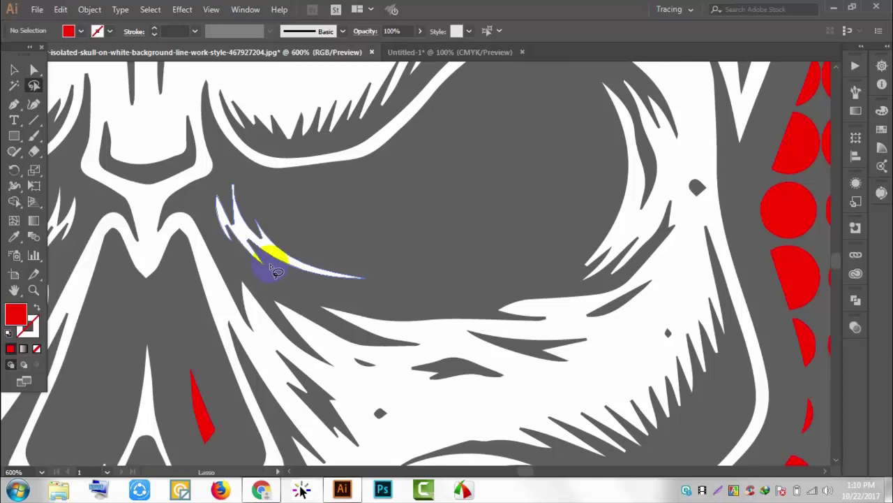
{"action": "mouse_move", "coordinate": [272, 268]}
{"action": "left_mouse_down"}
{"action": "mouse_move", "coordinate": [295, 265]}
{"action": "mouse_move", "coordinate": [333, 289]}
{"action": "mouse_move", "coordinate": [379, 293]}
{"action": "mouse_move", "coordinate": [342, 252]}
{"action": "mouse_move", "coordinate": [272, 231]}
{"action": "mouse_move", "coordinate": [242, 181]}
{"action": "mouse_move", "coordinate": [226, 233]}
{"action": "mouse_move", "coordinate": [237, 269]}
{"action": "mouse_move", "coordinate": [274, 272]}
{"action": "mouse_move", "coordinate": [278, 260]}
{"action": "left_mouse_up"}
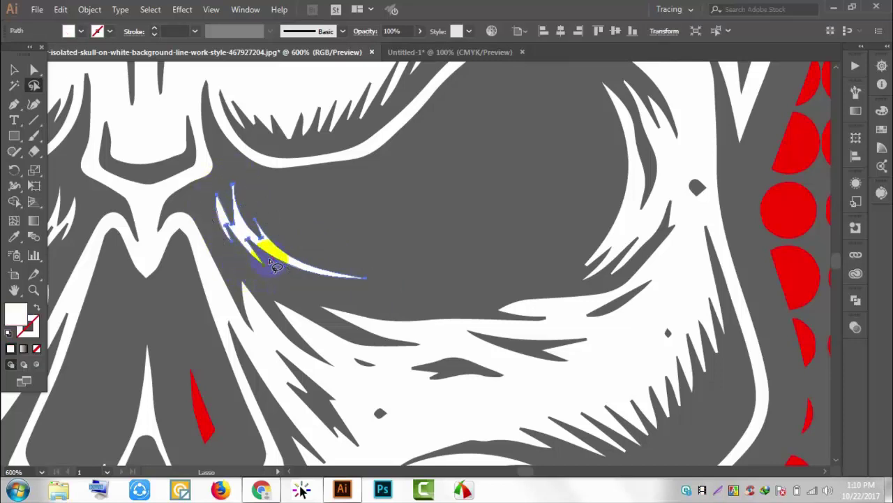
- Fill the spike with a halftone dot's red using the Eyedropper
{"action": "left_click", "coordinate": [23, 318]}
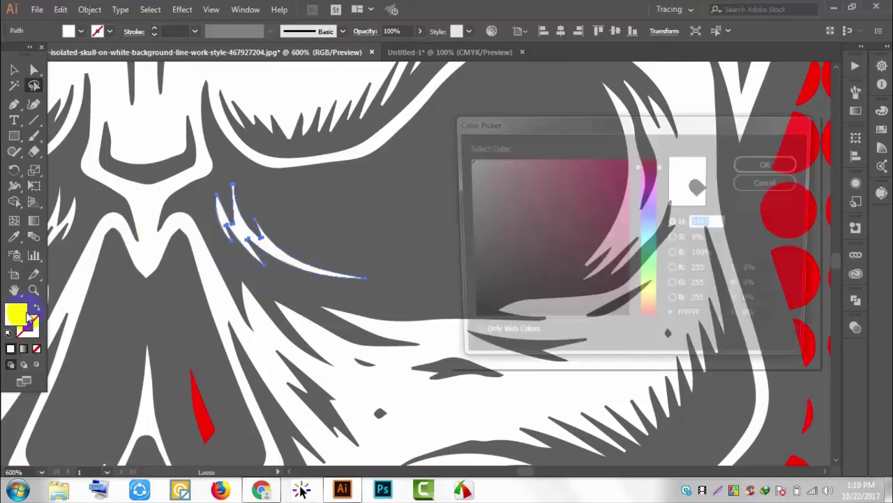
{"action": "left_click_drag", "start_coordinate": [502, 194], "coordinate": [576, 177]}
{"action": "left_click", "coordinate": [754, 166]}
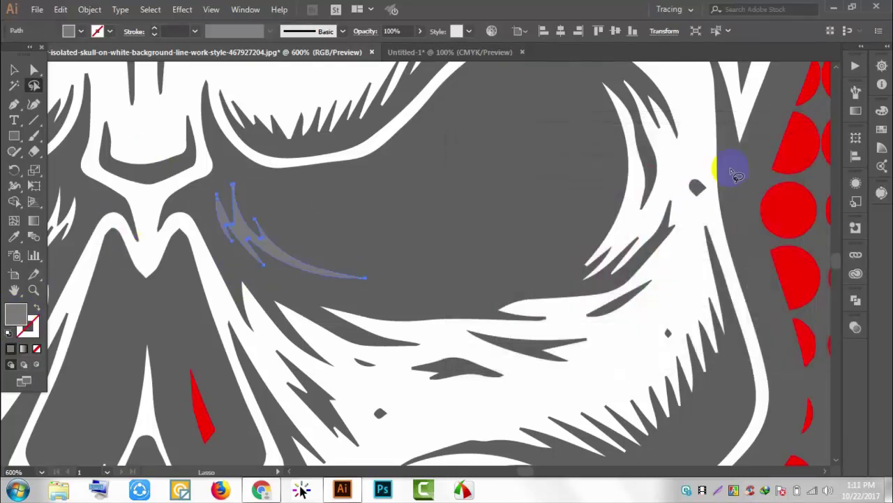
{"action": "left_click", "coordinate": [14, 236]}
{"action": "left_click", "coordinate": [803, 198]}
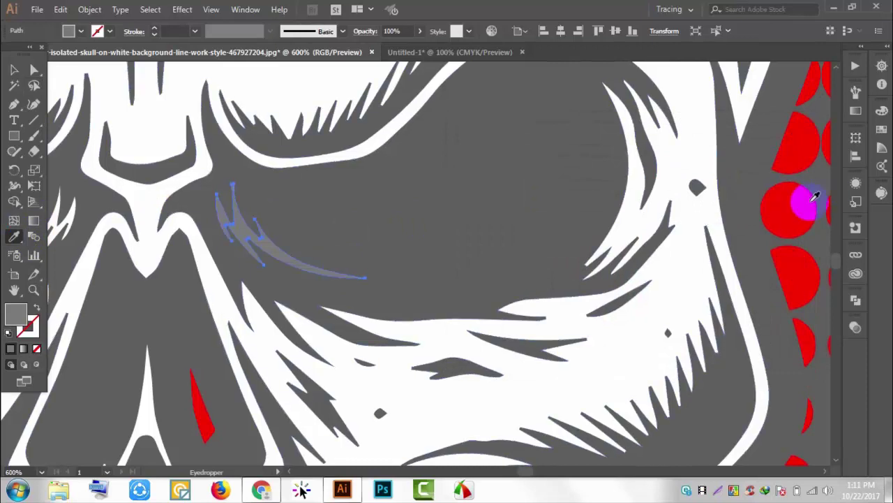
{"action": "left_click", "coordinate": [14, 70]}
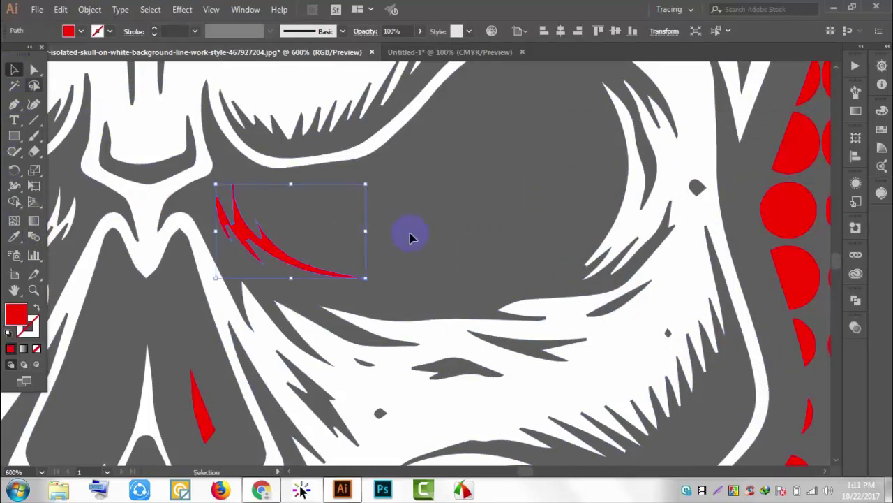
{"action": "left_click", "coordinate": [417, 257]}
- Lasso the matching spike on the other side of the nose
{"action": "scroll", "coordinate": [413, 247], "scroll_direction": "down", "scroll_amount": 2}
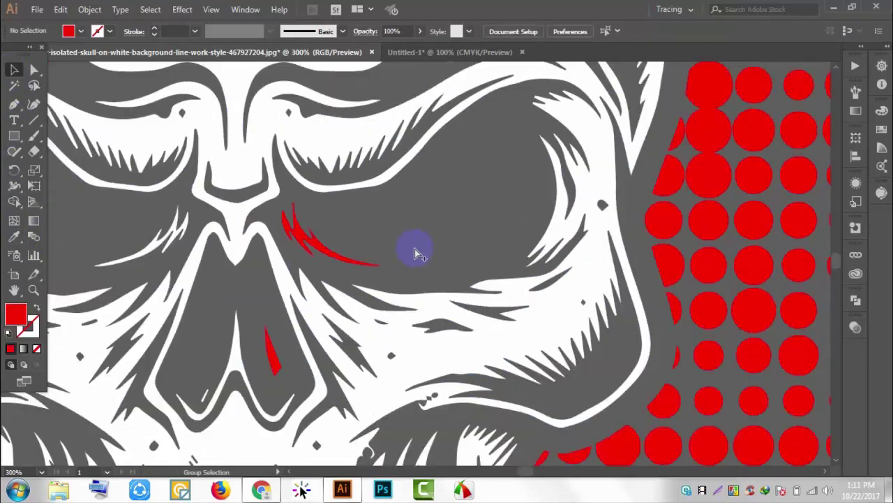
{"action": "scroll", "coordinate": [409, 251], "scroll_direction": "down", "scroll_amount": 2}
{"action": "scroll", "coordinate": [408, 254], "scroll_direction": "down", "scroll_amount": 2}
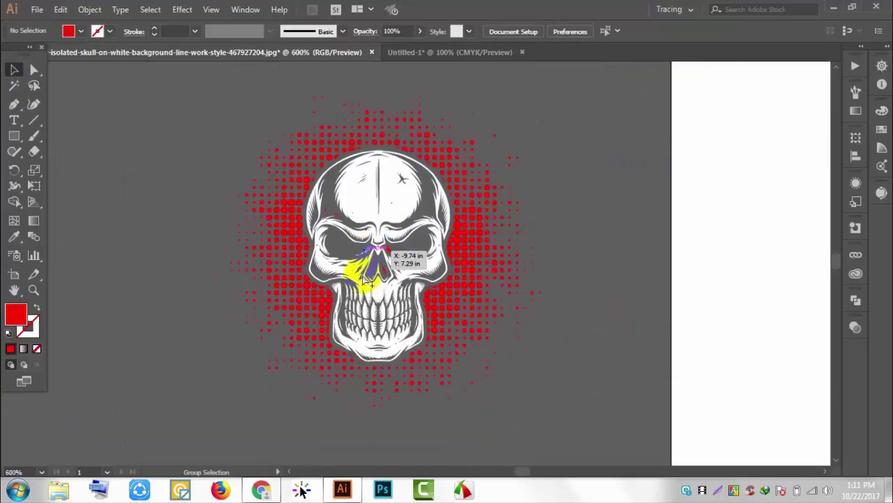
{"action": "scroll", "coordinate": [357, 258], "scroll_direction": "up", "scroll_amount": 5}
{"action": "scroll", "coordinate": [363, 263], "scroll_direction": "up", "scroll_amount": 3}
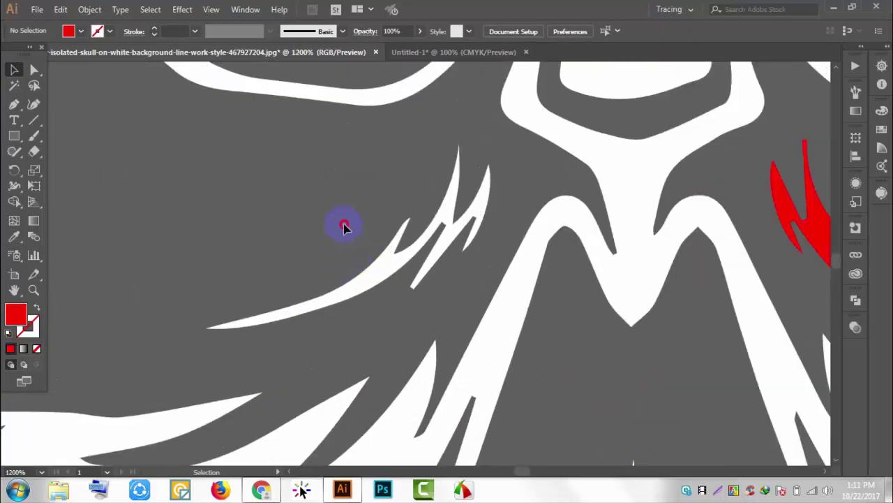
{"action": "left_click_drag", "start_coordinate": [345, 227], "coordinate": [460, 290]}
{"action": "left_click", "coordinate": [282, 222]}
{"action": "left_click", "coordinate": [34, 85]}
{"action": "left_click_drag", "start_coordinate": [354, 190], "coordinate": [335, 269]}
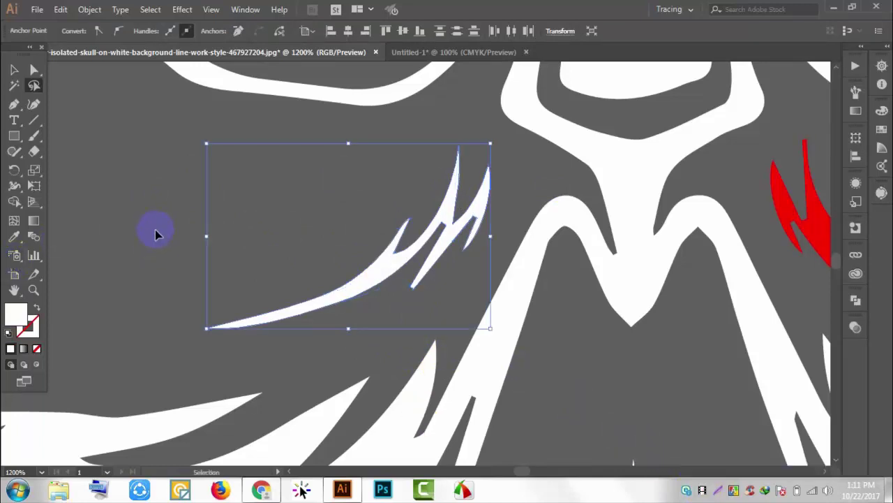
{"action": "scroll", "coordinate": [155, 230], "scroll_direction": "down", "scroll_amount": 2}
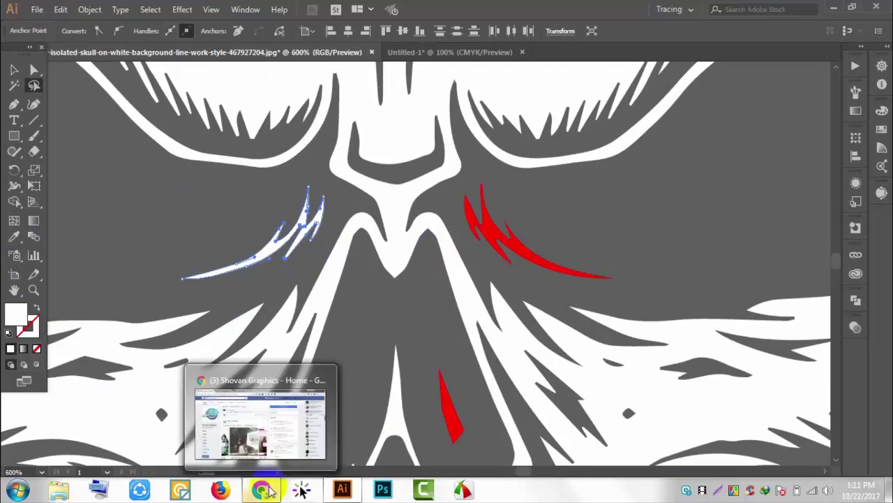
{"action": "mouse_move", "coordinate": [261, 489]}
{"action": "left_click", "coordinate": [268, 418]}
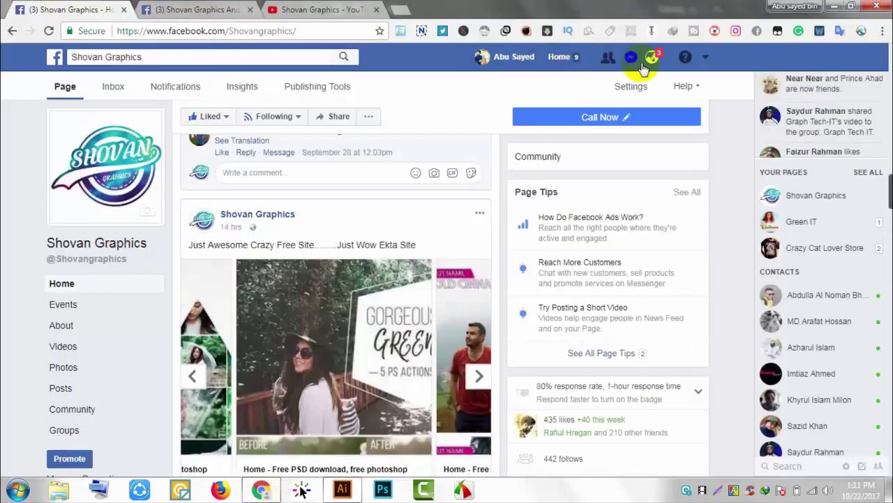
{"action": "left_click", "coordinate": [652, 58]}
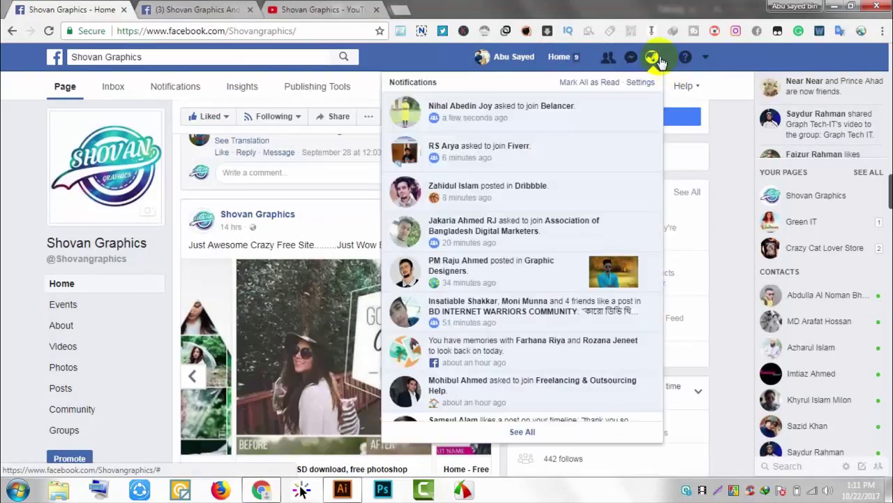
{"action": "left_click", "coordinate": [559, 58]}
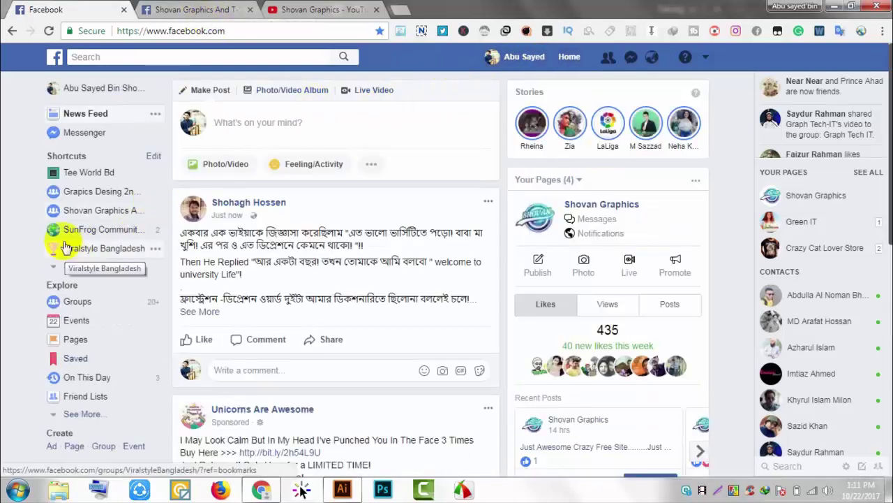
{"action": "left_click", "coordinate": [93, 214]}
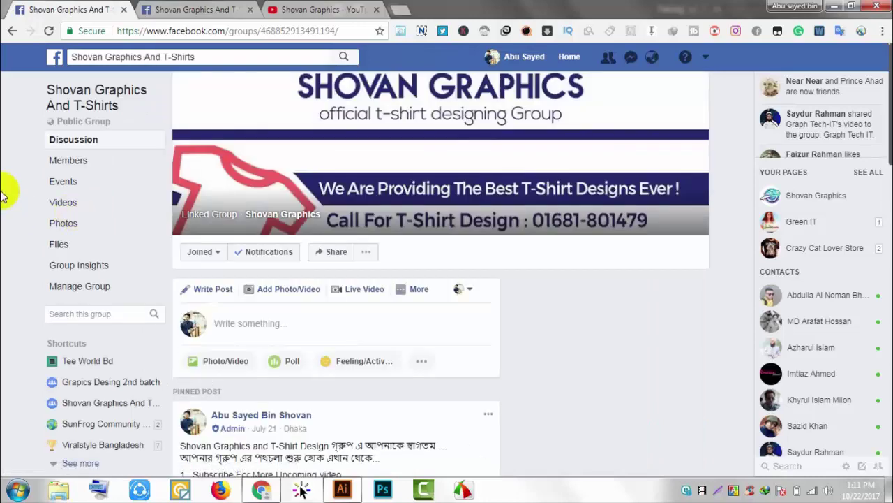
{"action": "scroll", "coordinate": [10, 201], "scroll_direction": "down", "scroll_amount": 3}
{"action": "scroll", "coordinate": [10, 201], "scroll_direction": "down", "scroll_amount": 1}
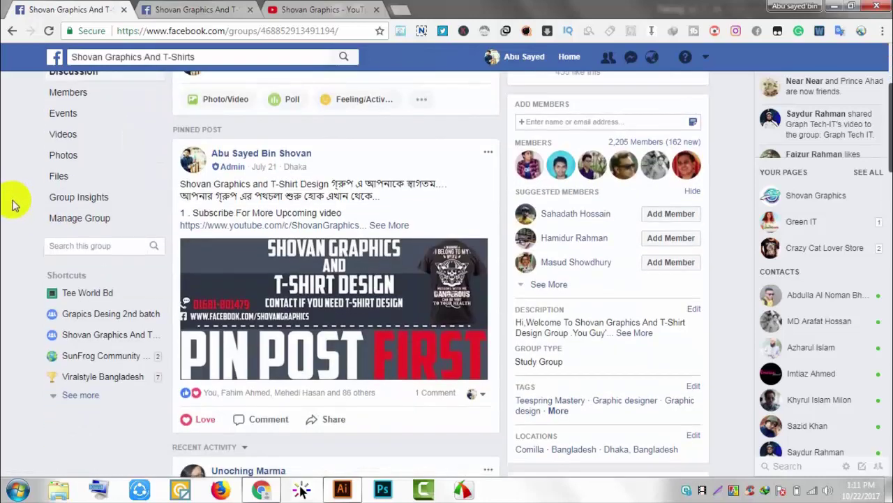
{"action": "scroll", "coordinate": [16, 204], "scroll_direction": "down", "scroll_amount": 5}
{"action": "scroll", "coordinate": [14, 204], "scroll_direction": "up", "scroll_amount": 3}
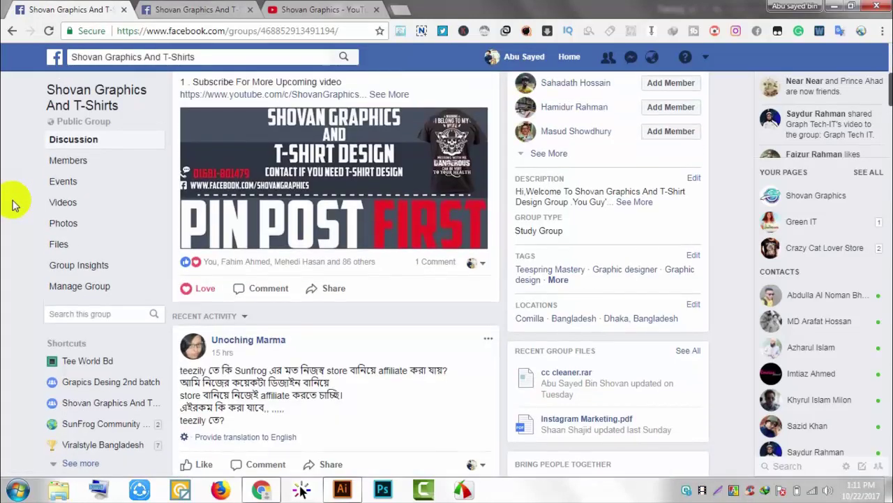
{"action": "scroll", "coordinate": [14, 203], "scroll_direction": "down", "scroll_amount": 3}
{"action": "scroll", "coordinate": [16, 203], "scroll_direction": "down", "scroll_amount": 2}
{"action": "scroll", "coordinate": [16, 207], "scroll_direction": "down", "scroll_amount": 4}
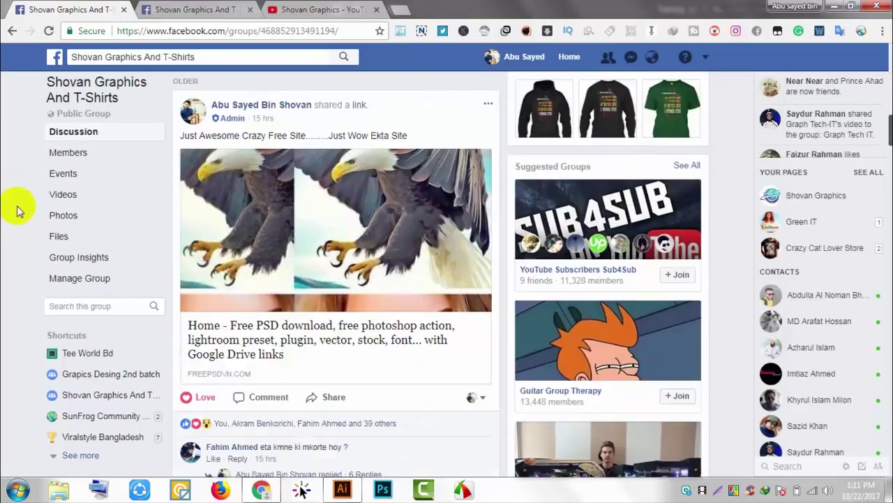
{"action": "scroll", "coordinate": [16, 208], "scroll_direction": "down", "scroll_amount": 3}
{"action": "scroll", "coordinate": [17, 209], "scroll_direction": "down", "scroll_amount": 2}
{"action": "scroll", "coordinate": [18, 214], "scroll_direction": "down", "scroll_amount": 3}
{"action": "scroll", "coordinate": [19, 215], "scroll_direction": "down", "scroll_amount": 5}
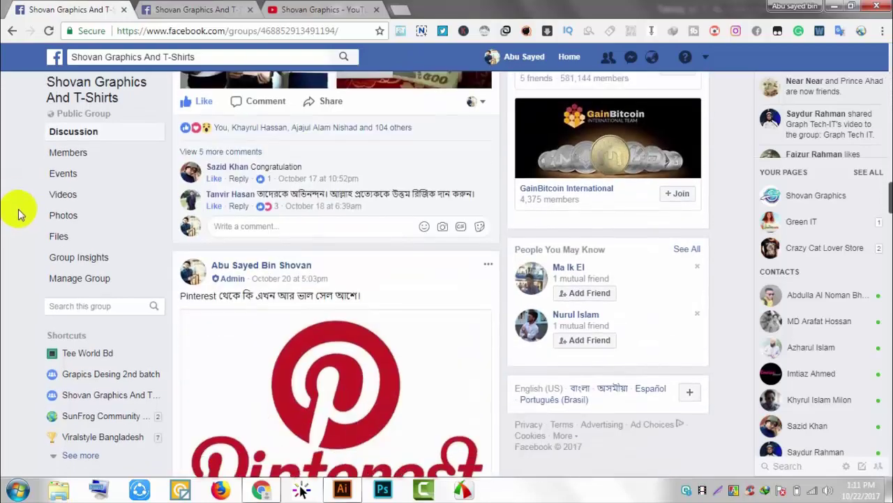
{"action": "scroll", "coordinate": [19, 215], "scroll_direction": "down", "scroll_amount": 1}
{"action": "scroll", "coordinate": [19, 217], "scroll_direction": "down", "scroll_amount": 4}
{"action": "scroll", "coordinate": [19, 216], "scroll_direction": "down", "scroll_amount": 4}
{"action": "scroll", "coordinate": [19, 217], "scroll_direction": "down", "scroll_amount": 3}
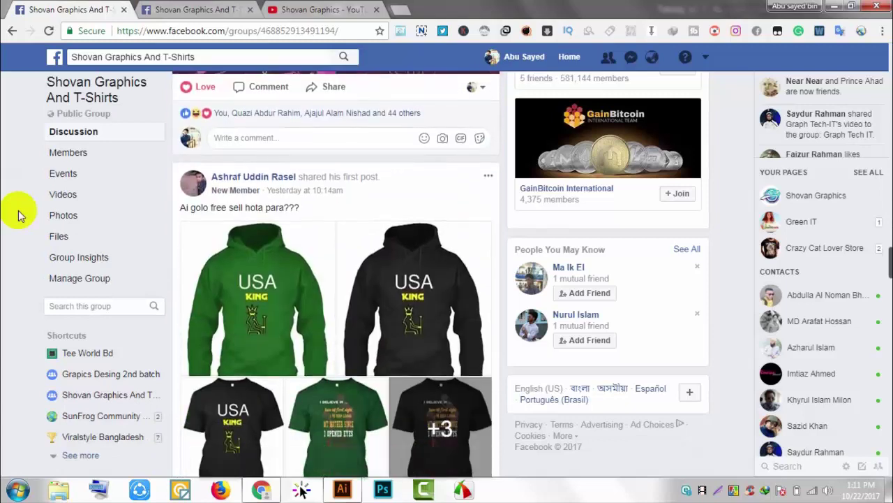
{"action": "scroll", "coordinate": [19, 216], "scroll_direction": "down", "scroll_amount": 4}
{"action": "scroll", "coordinate": [19, 216], "scroll_direction": "down", "scroll_amount": 3}
{"action": "scroll", "coordinate": [19, 216], "scroll_direction": "down", "scroll_amount": 3}
{"action": "scroll", "coordinate": [19, 213], "scroll_direction": "down", "scroll_amount": 3}
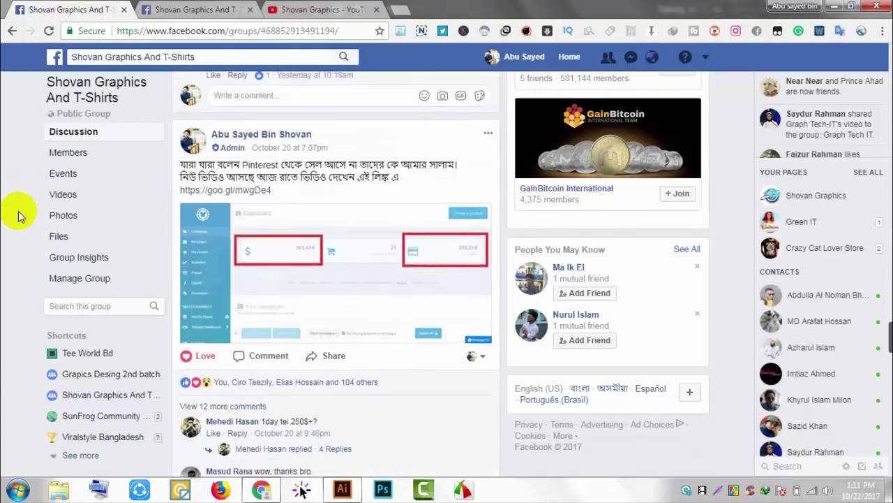
{"action": "left_click", "coordinate": [376, 256]}
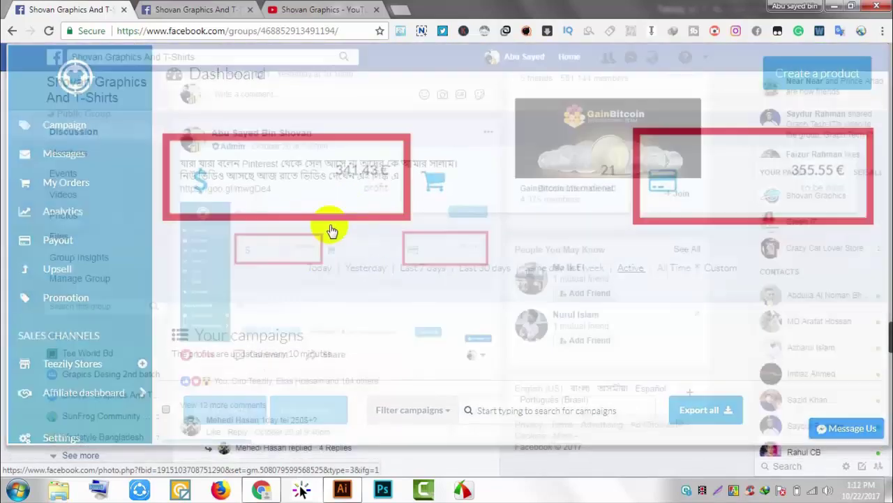
{"action": "scroll", "coordinate": [407, 274], "scroll_direction": "down", "scroll_amount": 3}
{"action": "scroll", "coordinate": [11, 270], "scroll_direction": "down", "scroll_amount": 3}
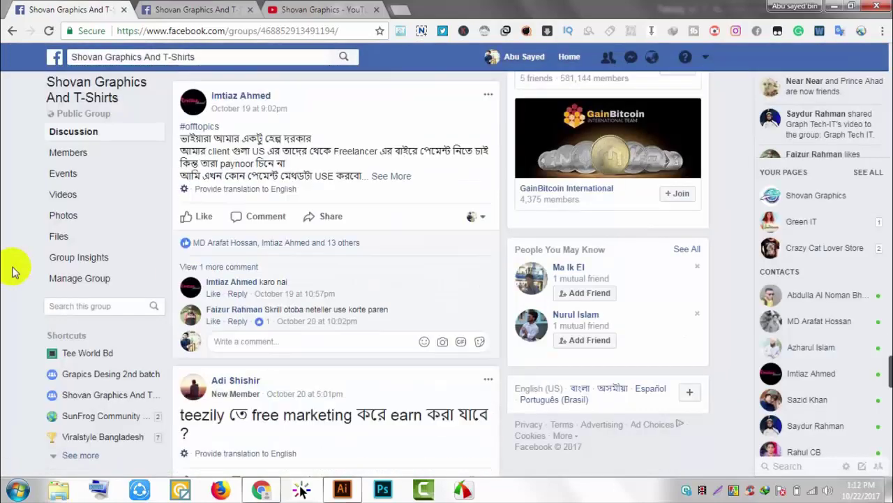
{"action": "scroll", "coordinate": [13, 271], "scroll_direction": "down", "scroll_amount": 3}
{"action": "scroll", "coordinate": [17, 272], "scroll_direction": "down", "scroll_amount": 3}
{"action": "scroll", "coordinate": [17, 274], "scroll_direction": "down", "scroll_amount": 3}
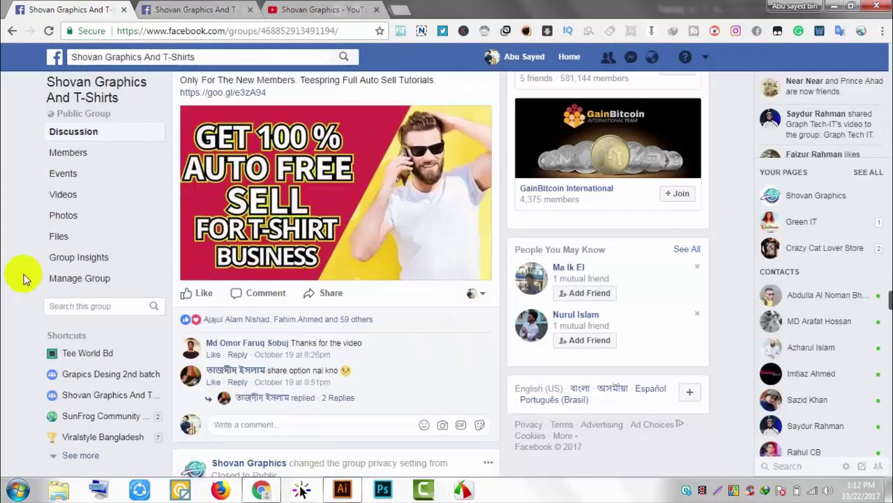
{"action": "scroll", "coordinate": [20, 275], "scroll_direction": "down", "scroll_amount": 3}
{"action": "scroll", "coordinate": [24, 278], "scroll_direction": "down", "scroll_amount": 3}
{"action": "scroll", "coordinate": [21, 275], "scroll_direction": "up", "scroll_amount": 2}
{"action": "scroll", "coordinate": [21, 272], "scroll_direction": "up", "scroll_amount": 5}
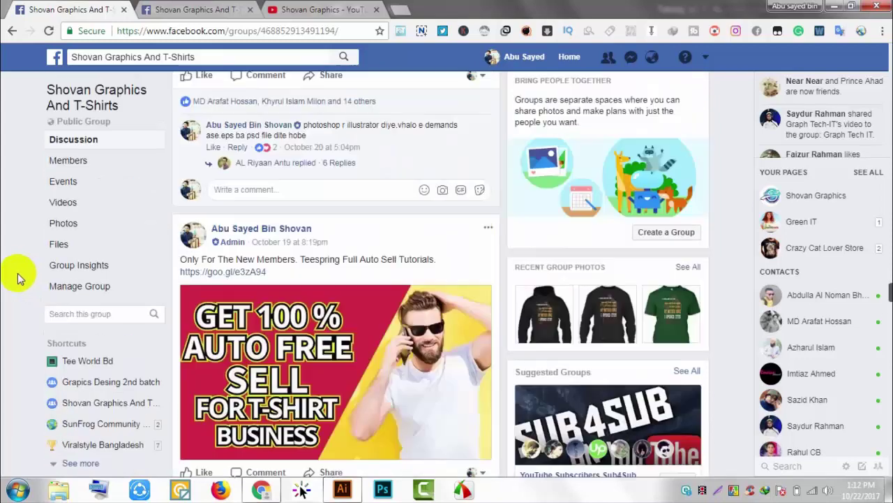
{"action": "scroll", "coordinate": [20, 276], "scroll_direction": "up", "scroll_amount": 5}
{"action": "scroll", "coordinate": [18, 279], "scroll_direction": "up", "scroll_amount": 3}
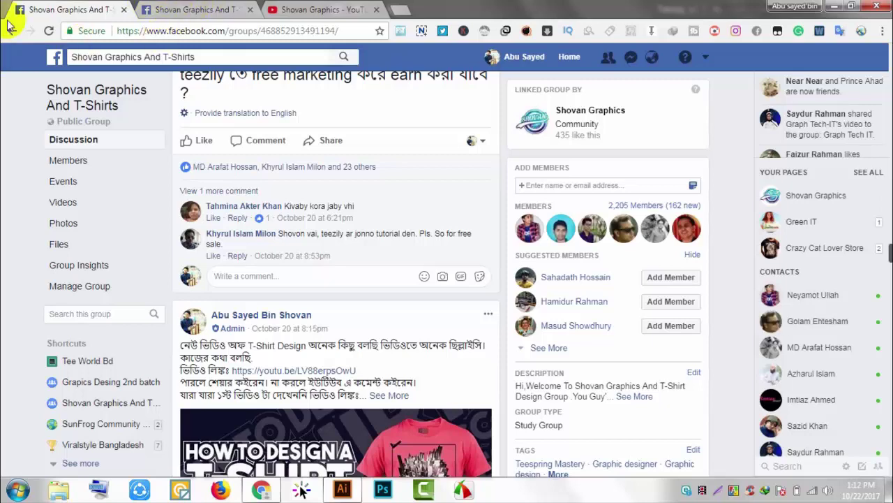
{"action": "scroll", "coordinate": [455, 94], "scroll_direction": "up", "scroll_amount": 4}
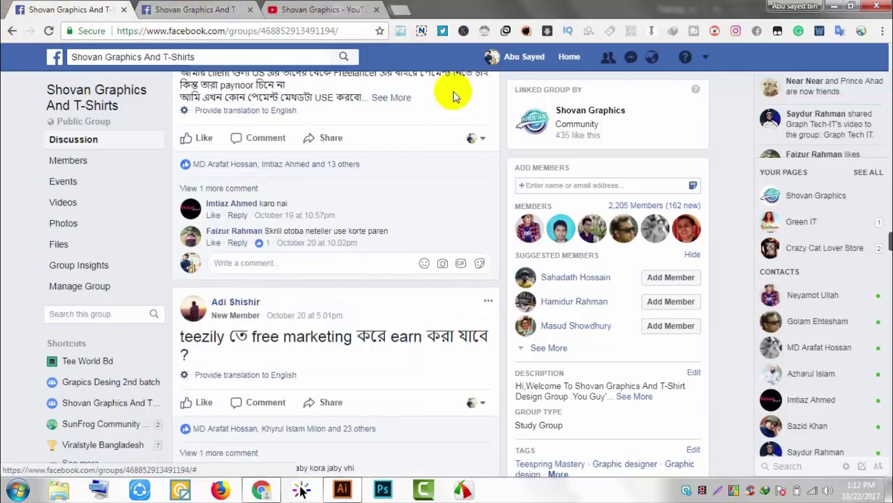
{"action": "scroll", "coordinate": [567, 63], "scroll_direction": "up", "scroll_amount": 2}
{"action": "left_click", "coordinate": [567, 59]}
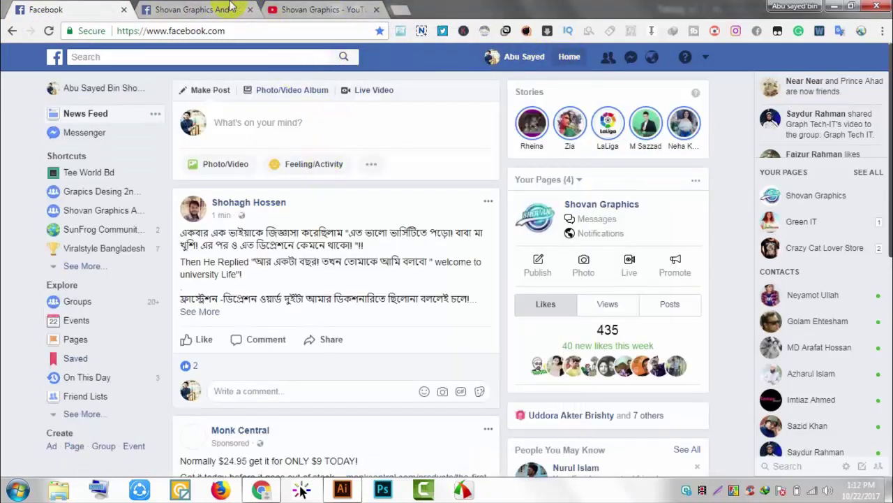
- Browse the Facebook news feed and view a comment's screenshot at full size
{"action": "left_click", "coordinate": [229, 7]}
{"action": "left_click", "coordinate": [88, 6]}
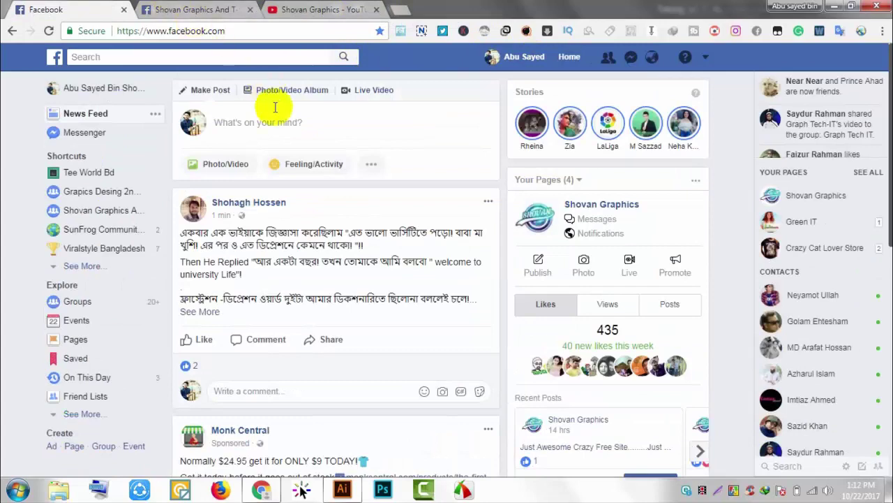
{"action": "scroll", "coordinate": [289, 219], "scroll_direction": "down", "scroll_amount": 2}
{"action": "scroll", "coordinate": [404, 229], "scroll_direction": "down", "scroll_amount": 3}
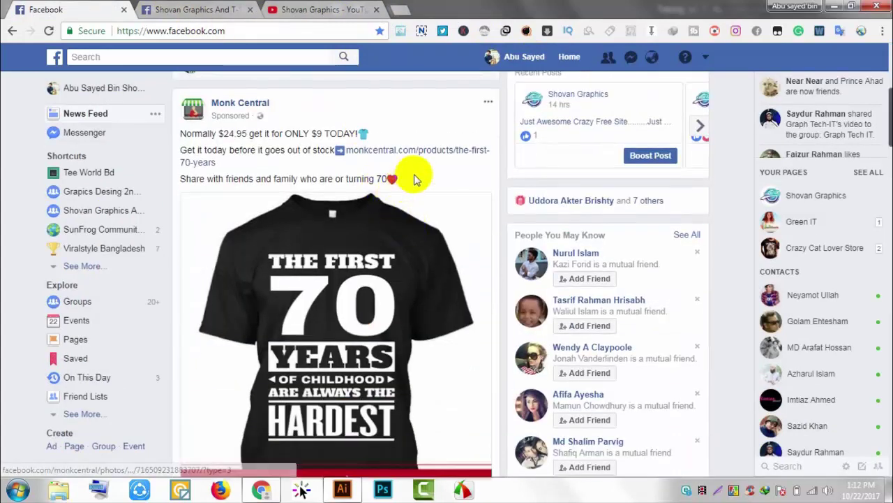
{"action": "scroll", "coordinate": [414, 175], "scroll_direction": "down", "scroll_amount": 5}
{"action": "scroll", "coordinate": [415, 175], "scroll_direction": "down", "scroll_amount": 6}
{"action": "scroll", "coordinate": [415, 173], "scroll_direction": "up", "scroll_amount": 2}
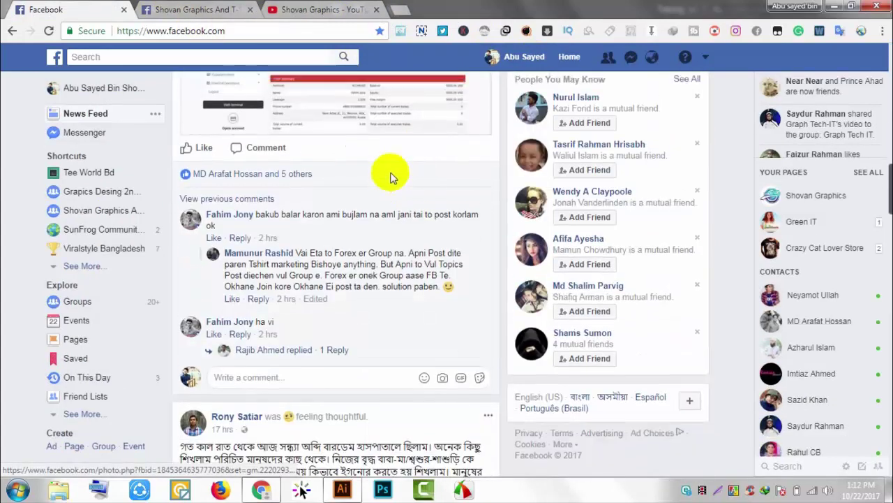
{"action": "left_click", "coordinate": [396, 173]}
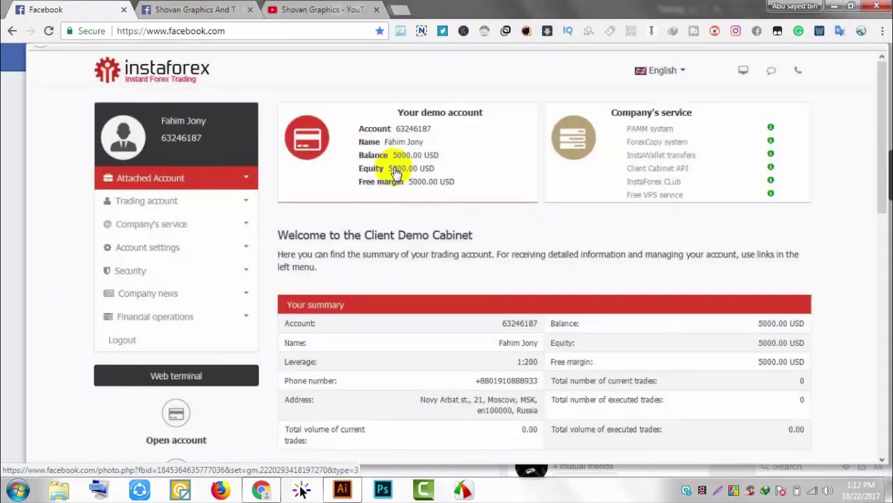
{"action": "key", "text": "Escape"}
- Go to the Shovan Graphics YouTube channel, then back to the skull artwork in Illustrator
{"action": "scroll", "coordinate": [18, 273], "scroll_direction": "down", "scroll_amount": 1}
{"action": "scroll", "coordinate": [19, 273], "scroll_direction": "down", "scroll_amount": 5}
{"action": "scroll", "coordinate": [19, 274], "scroll_direction": "down", "scroll_amount": 3}
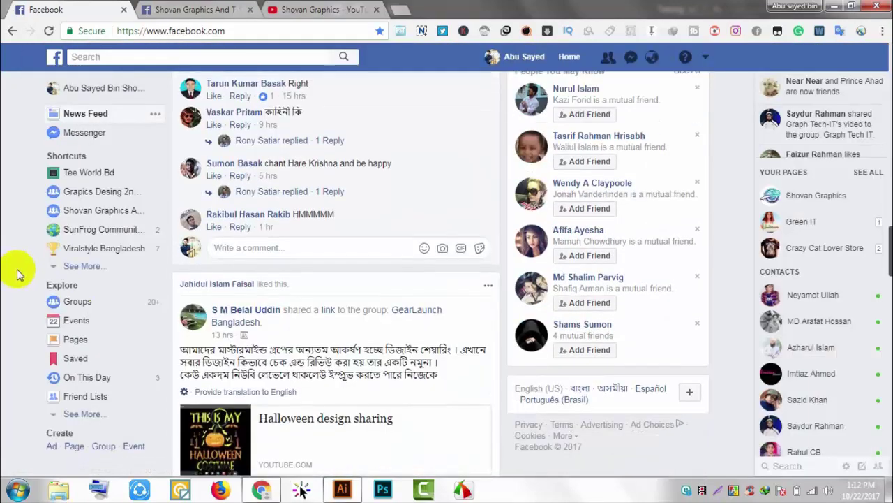
{"action": "scroll", "coordinate": [19, 275], "scroll_direction": "down", "scroll_amount": 2}
{"action": "scroll", "coordinate": [19, 275], "scroll_direction": "up", "scroll_amount": 1}
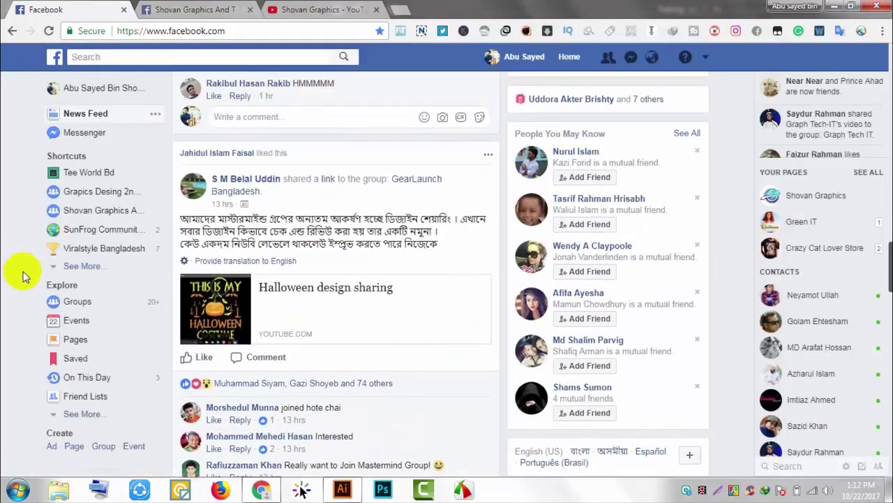
{"action": "scroll", "coordinate": [16, 273], "scroll_direction": "down", "scroll_amount": 6}
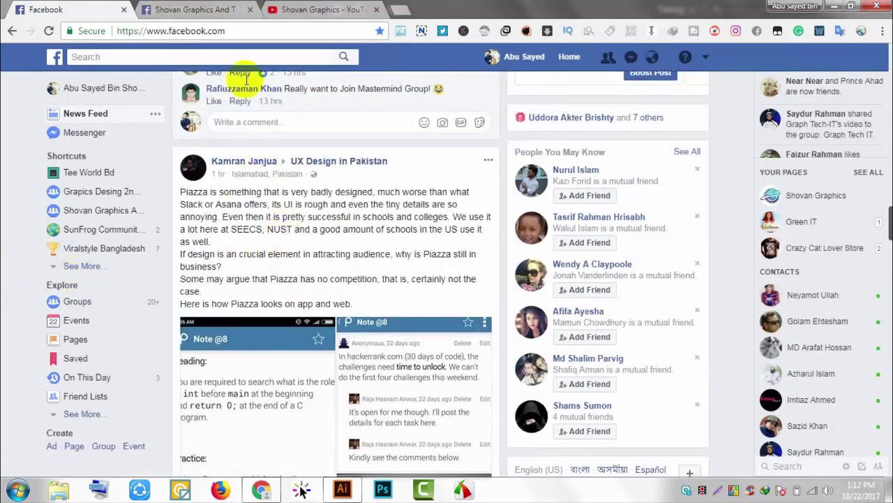
{"action": "left_click", "coordinate": [235, 9]}
{"action": "left_click", "coordinate": [312, 6]}
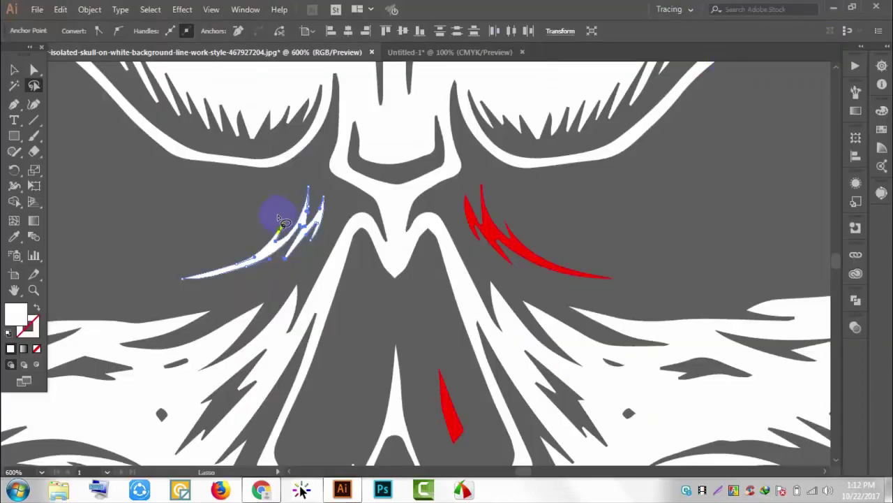
{"action": "left_click", "coordinate": [323, 238]}
{"action": "scroll", "coordinate": [323, 237], "scroll_direction": "down", "scroll_amount": 3}
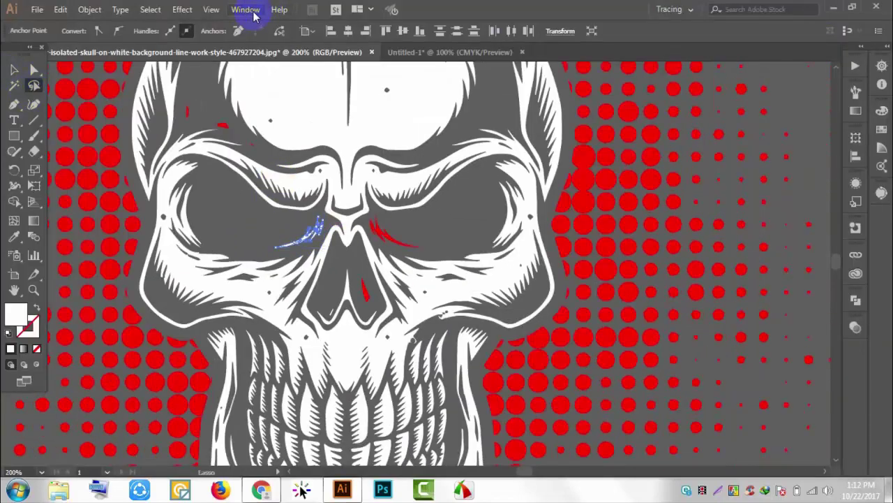
- Zoom out to review the whole skull beside the page, then bring Chrome's YouTube channel forward
{"action": "left_click", "coordinate": [14, 70]}
{"action": "scroll", "coordinate": [209, 202], "scroll_direction": "down", "scroll_amount": 4}
{"action": "scroll", "coordinate": [213, 224], "scroll_direction": "down", "scroll_amount": 1}
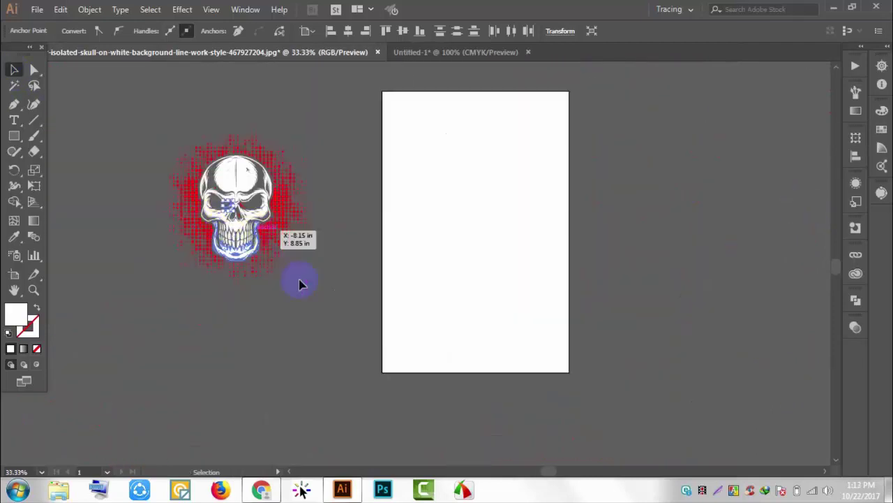
{"action": "left_click_drag", "start_coordinate": [313, 295], "coordinate": [149, 113]}
{"action": "left_click", "coordinate": [377, 236]}
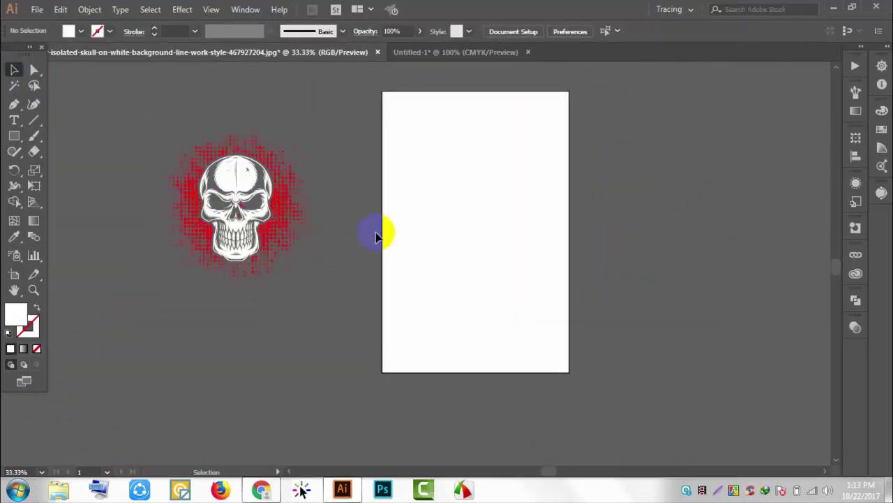
{"action": "left_click_drag", "start_coordinate": [65, 176], "coordinate": [204, 246]}
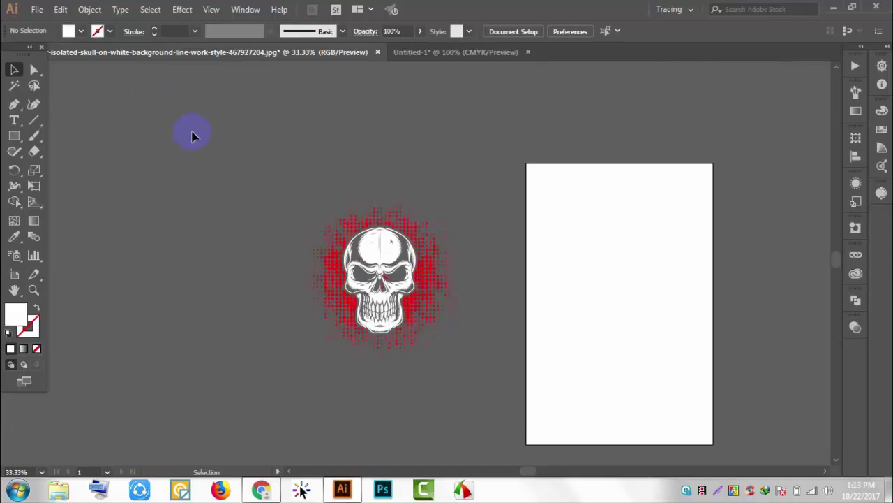
{"action": "left_click", "coordinate": [261, 489]}
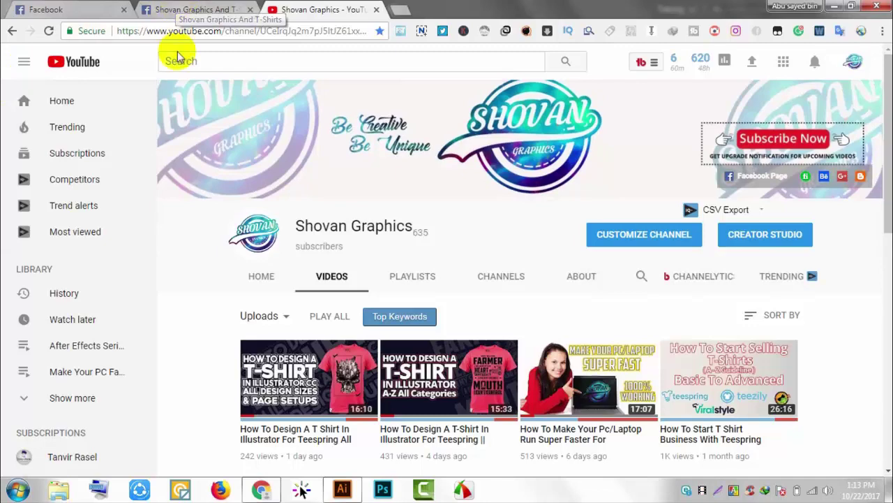
- Minimize Chrome and Illustrator to reveal the Shovan Graphics wallpaper
{"action": "scroll", "coordinate": [183, 255], "scroll_direction": "down", "scroll_amount": 2}
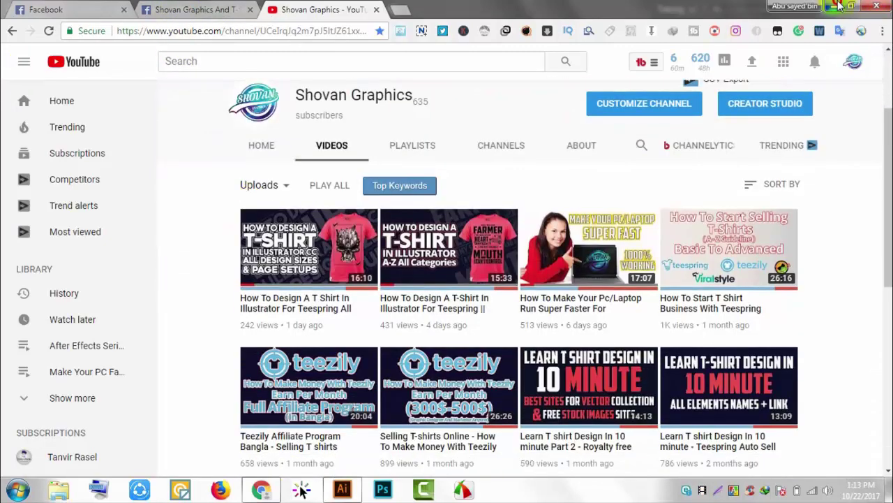
{"action": "left_click", "coordinate": [840, 6]}
{"action": "left_click", "coordinate": [836, 6]}
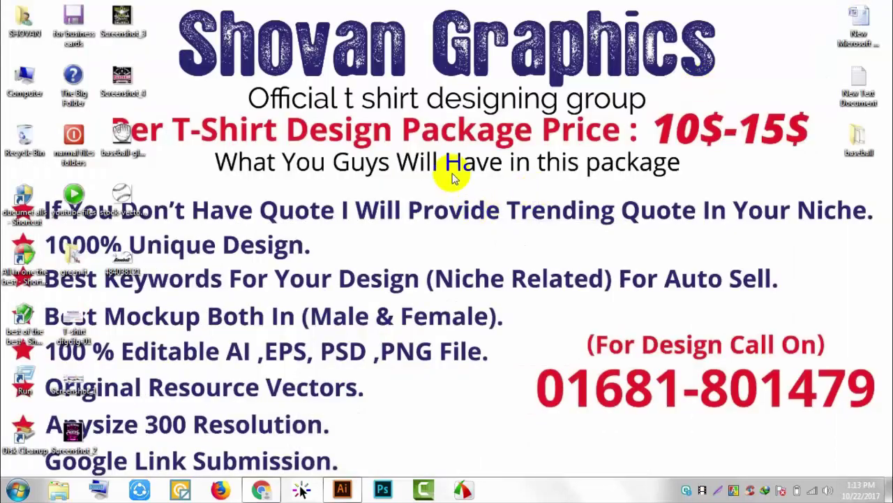